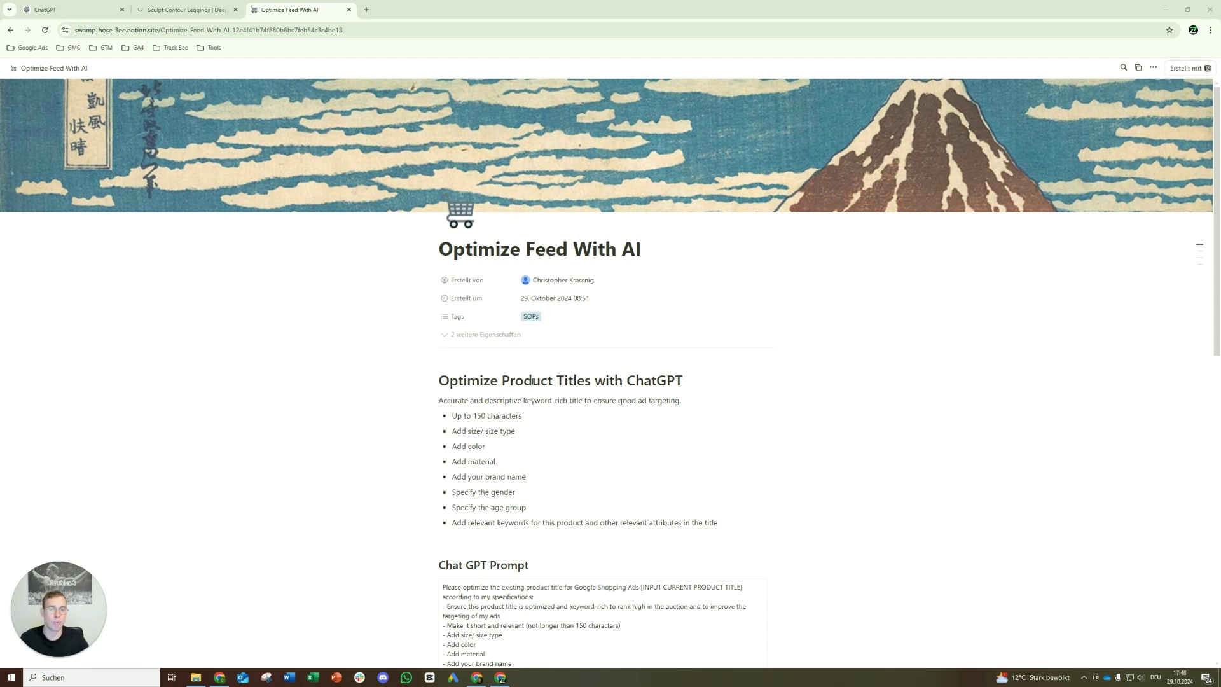
- Highlight the product-title section's introduction and the phrase 'ensure good ad targeting'
scroll(537, 384, down, 5)
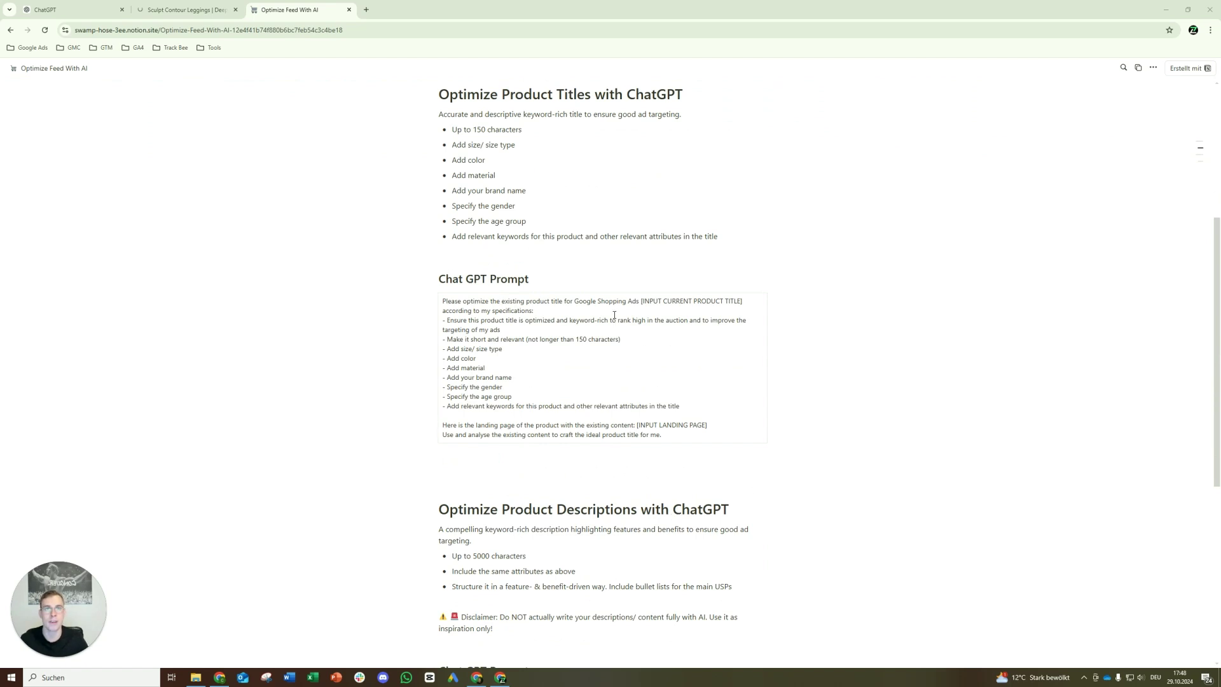
scroll(614, 315, up, 3)
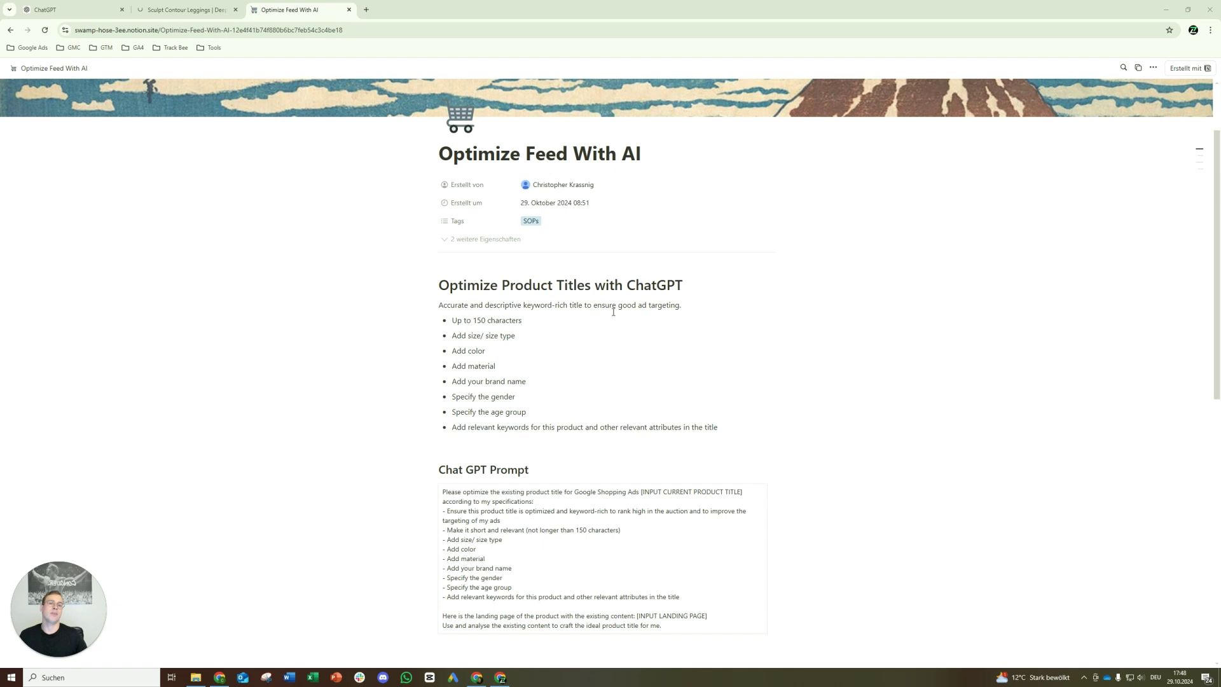
scroll(571, 316, down, 5)
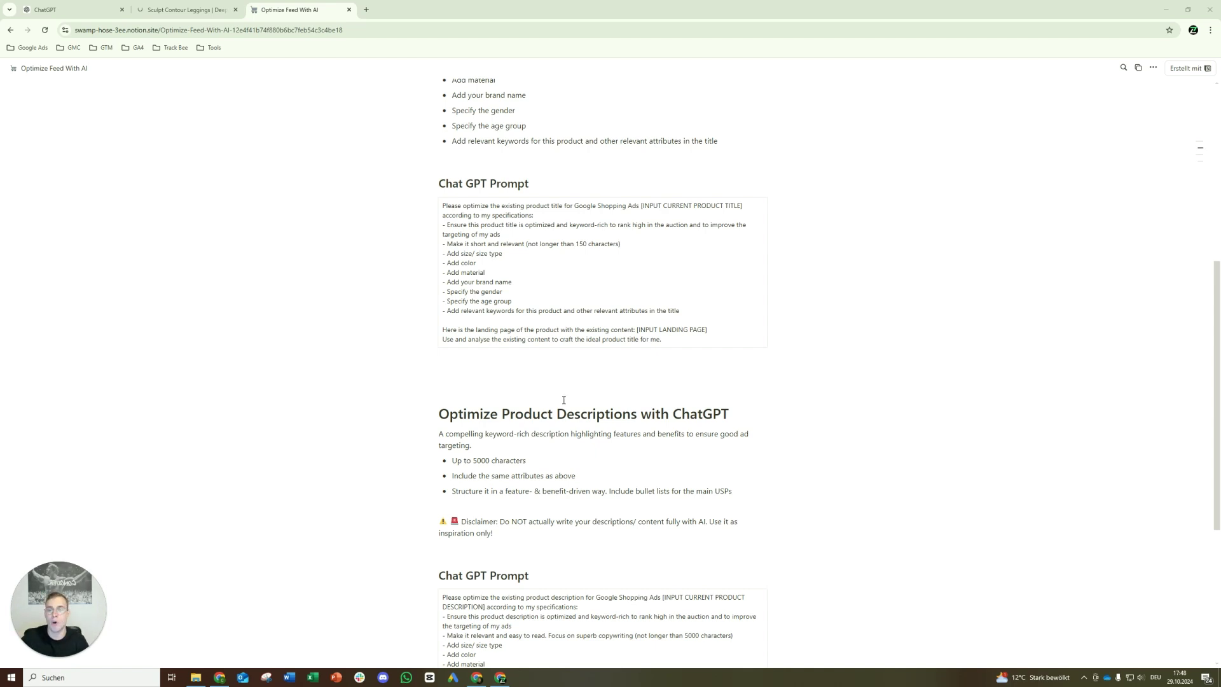
scroll(563, 400, up, 3)
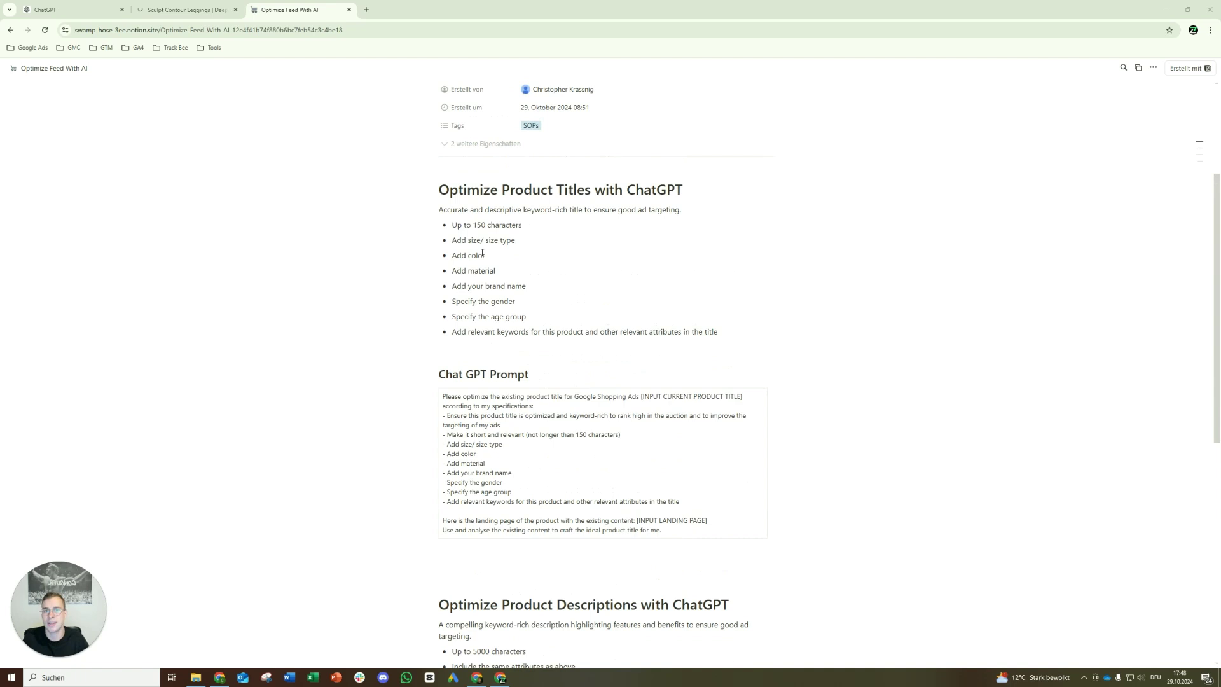
scroll(482, 253, down, 2)
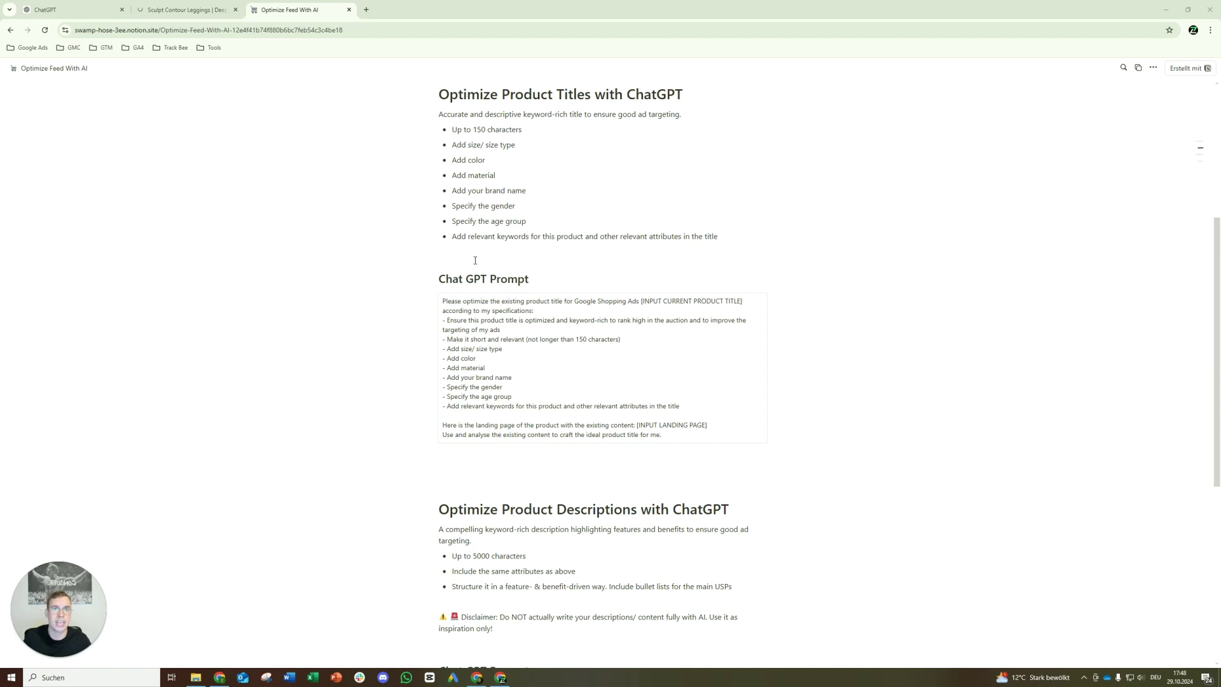
drag(596, 113, 438, 246)
click(592, 404)
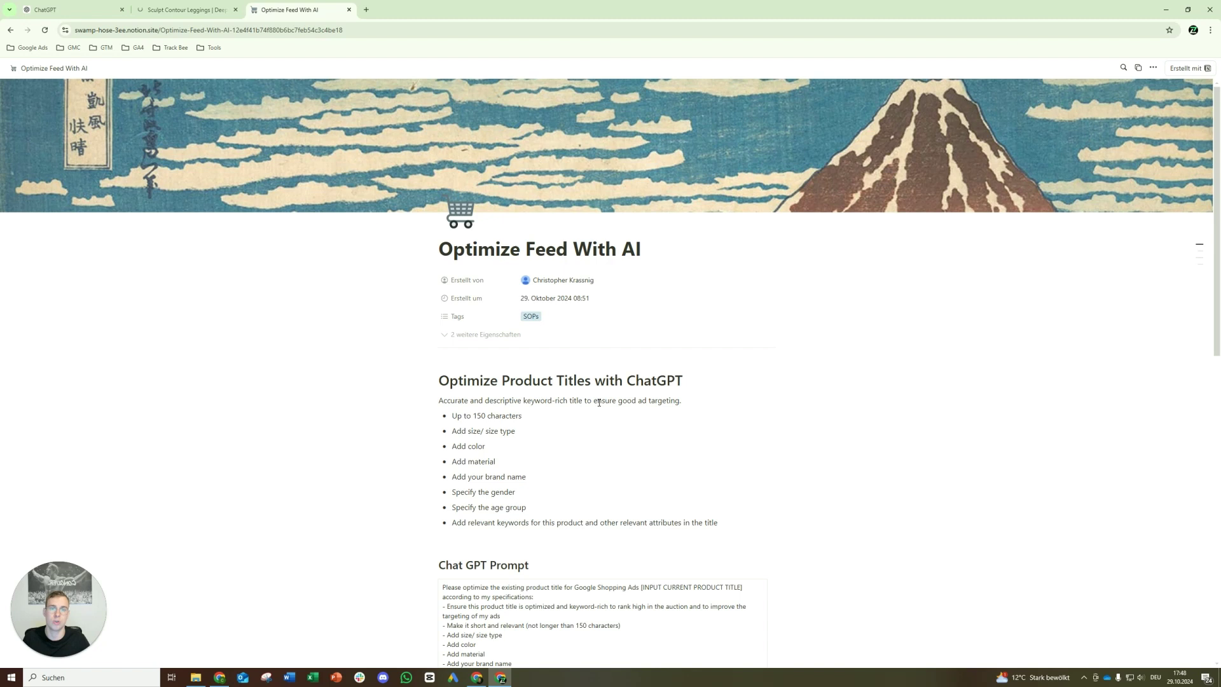
drag(595, 402, 676, 403)
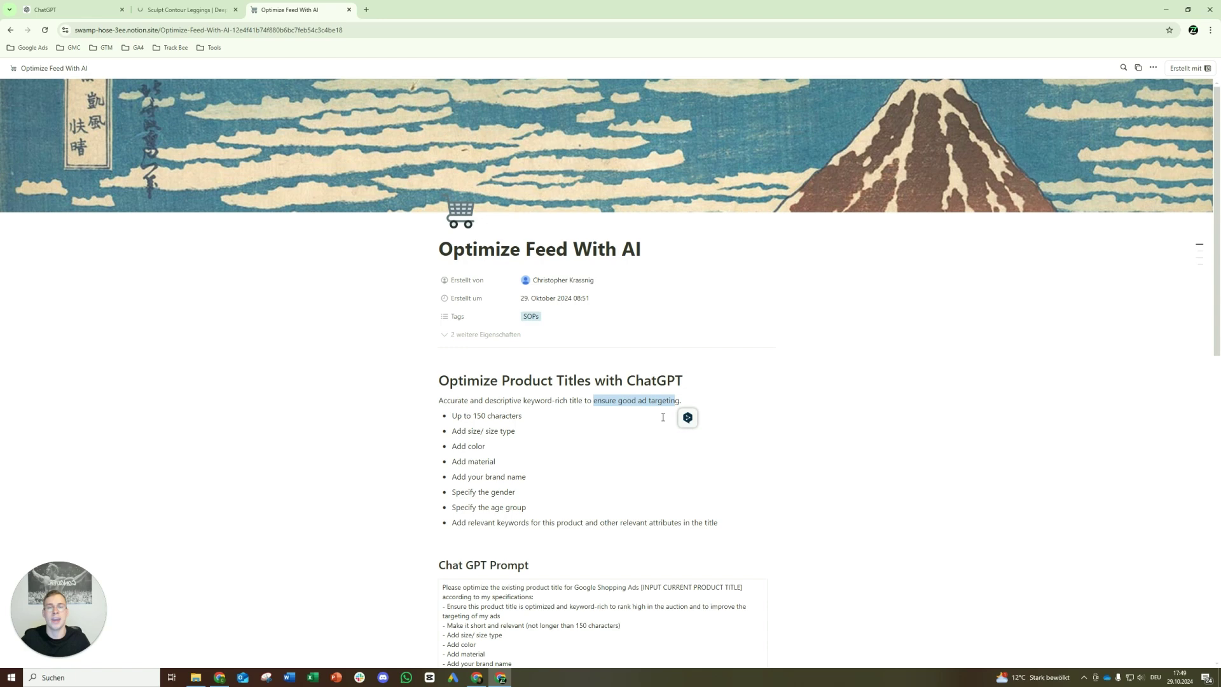
click(663, 417)
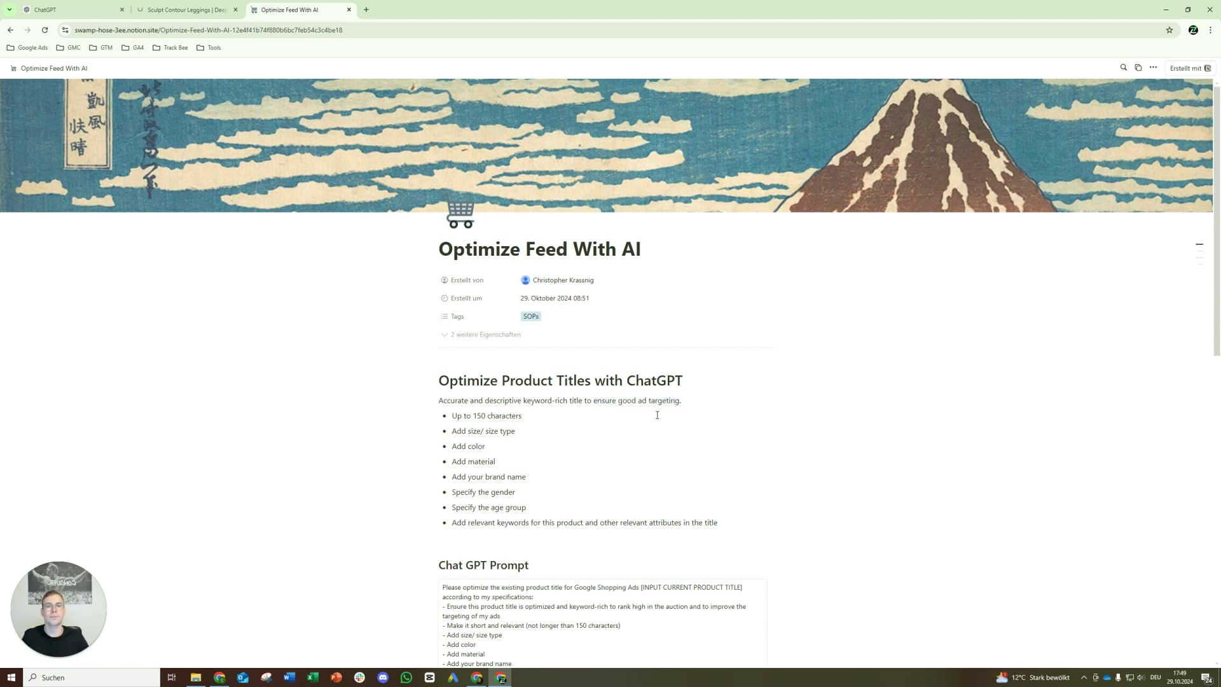
- Emphasise the 'Accurate and descriptive' intro line and the 'Up to 150 characters' title limit
scroll(657, 415, down, 3)
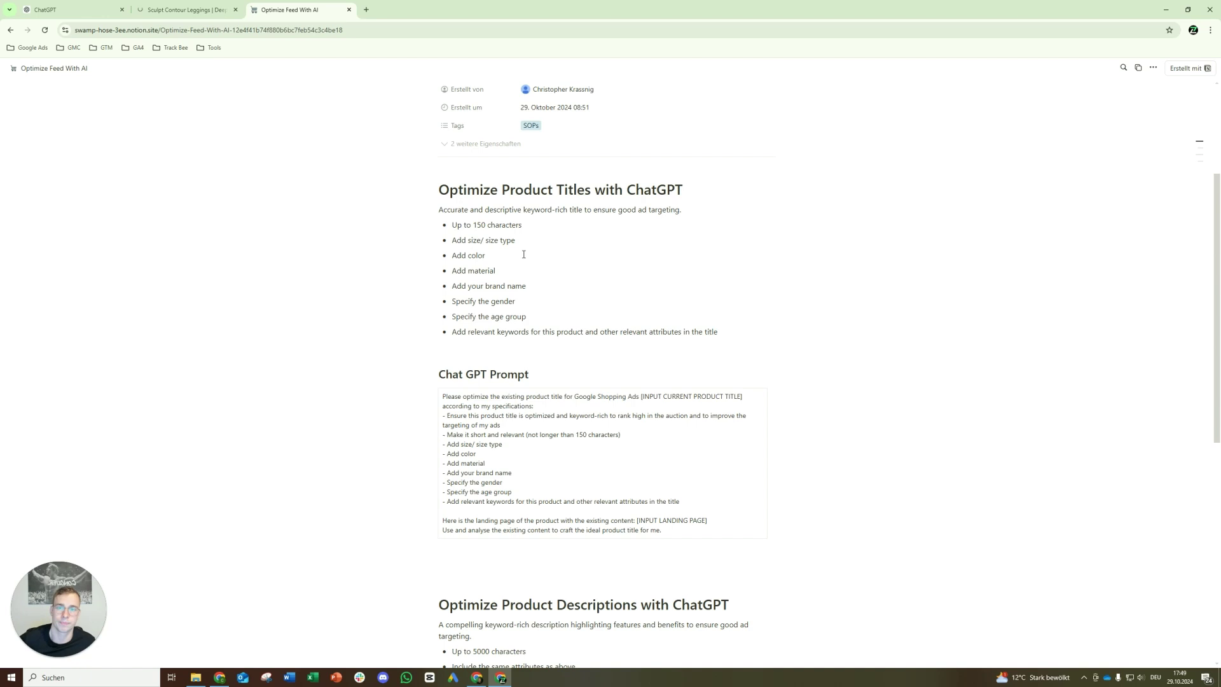
drag(439, 209, 680, 207)
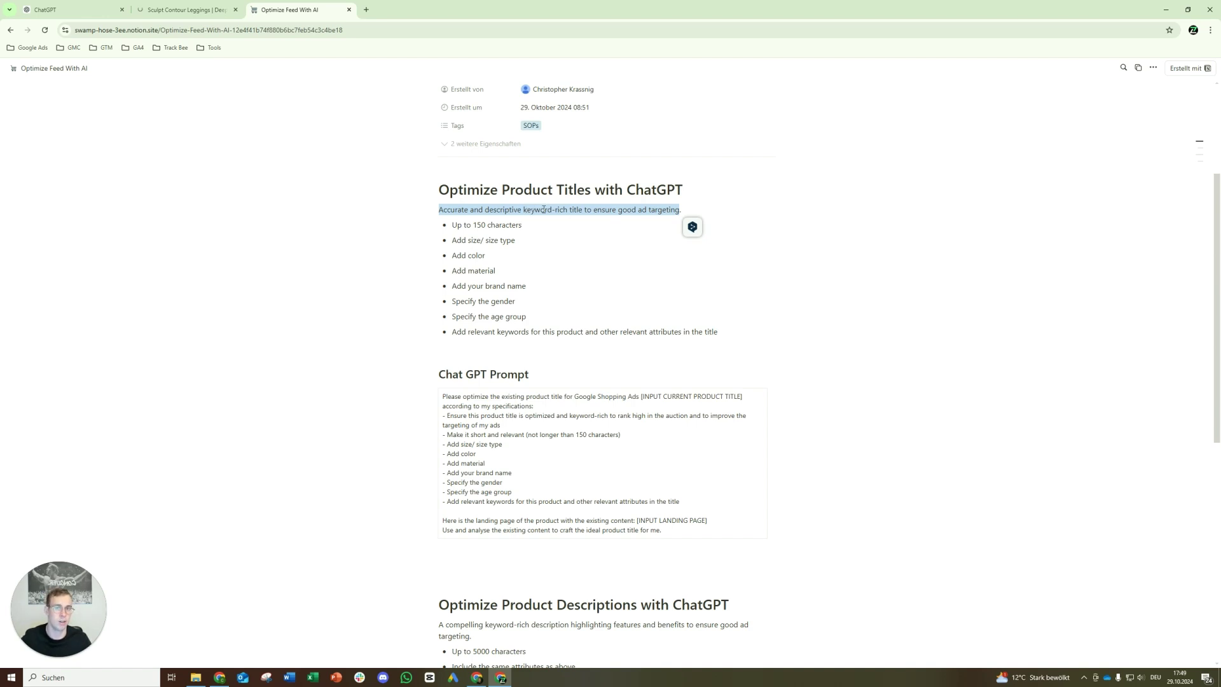
click(543, 209)
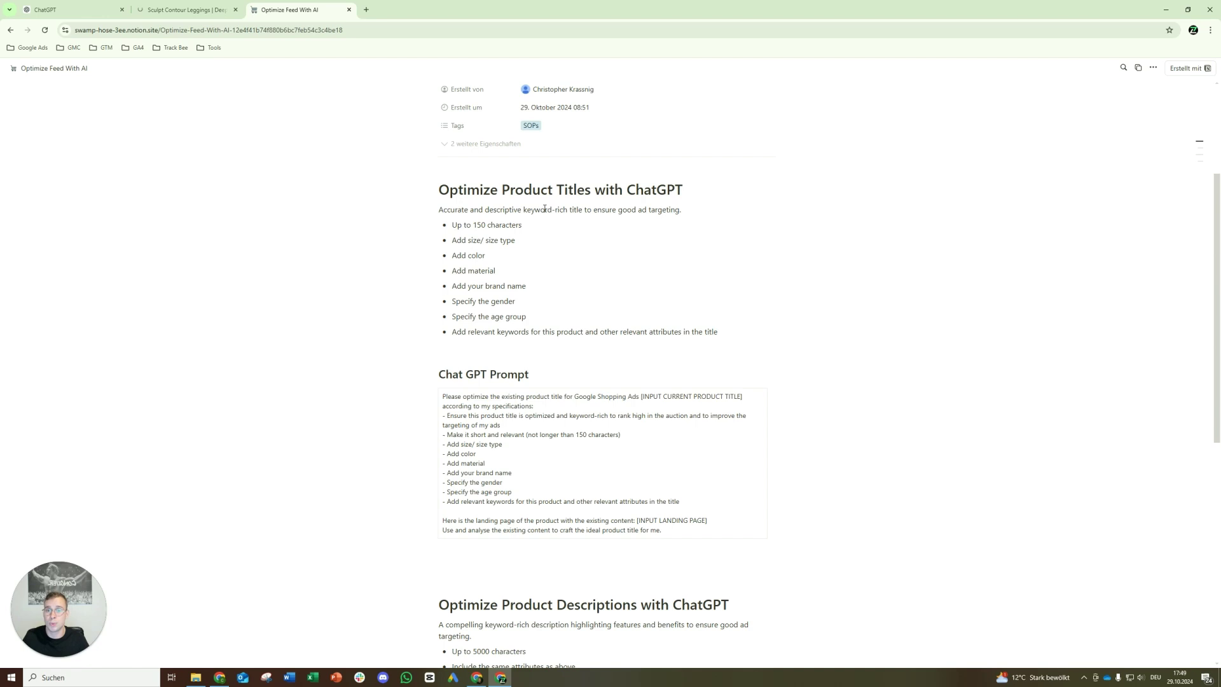
scroll(544, 209, down, 1)
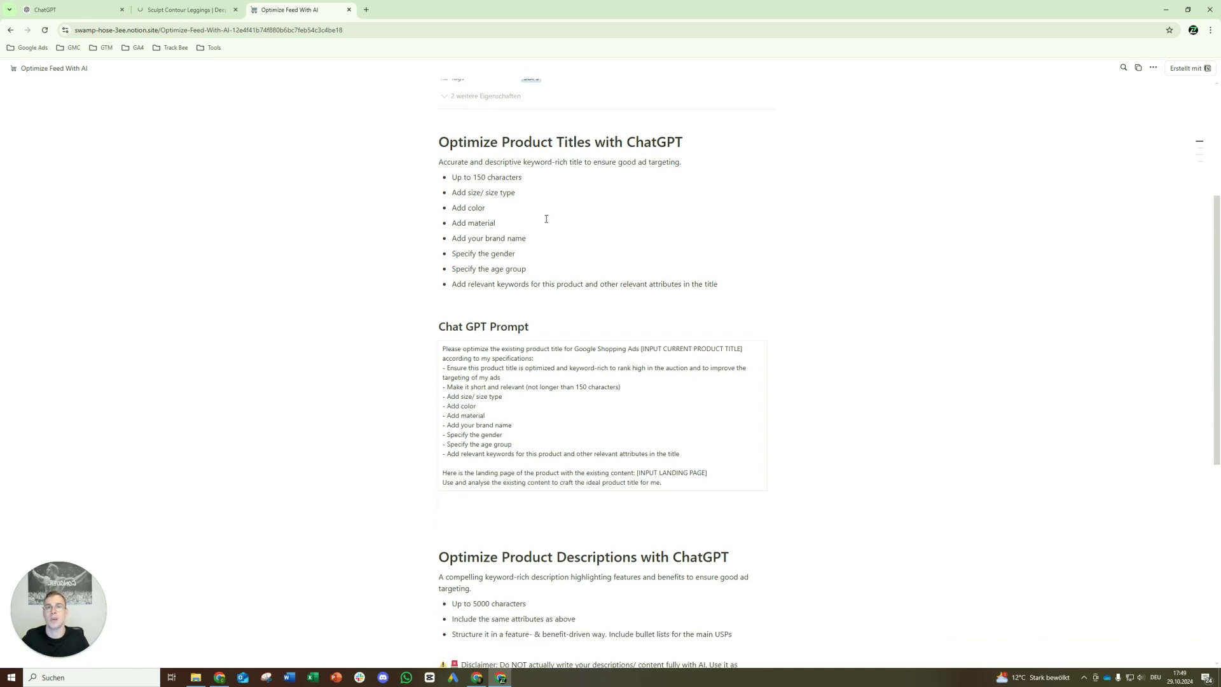
scroll(566, 227, down, 1)
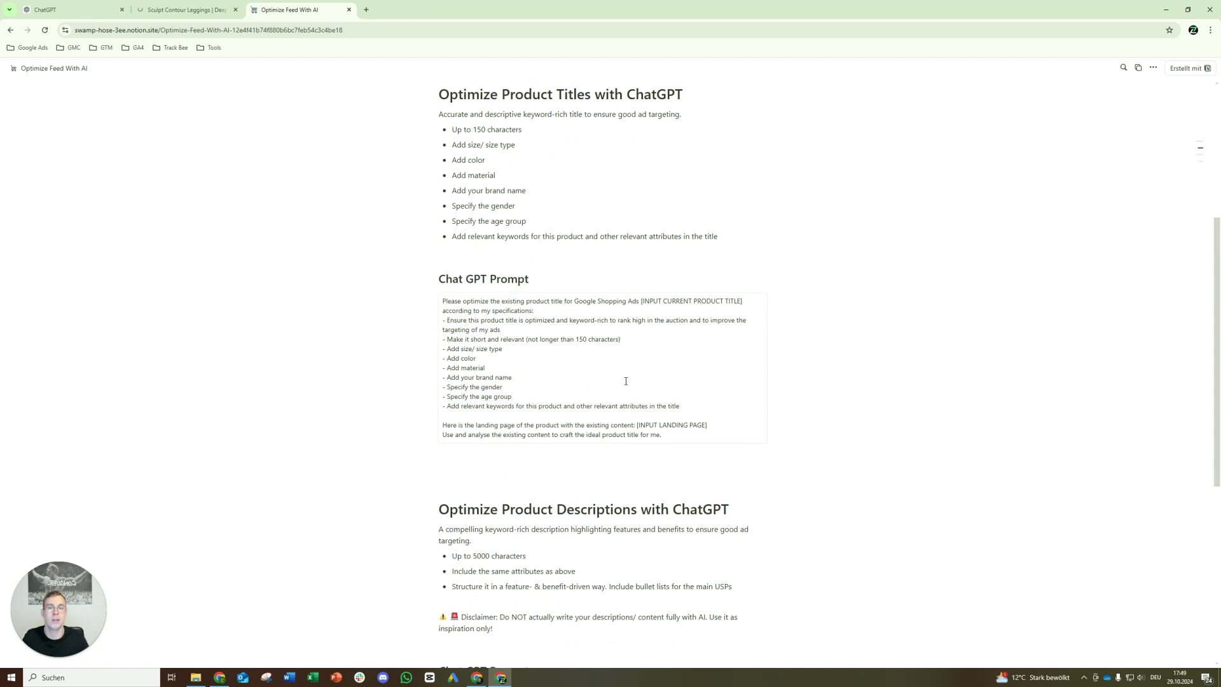
scroll(636, 413, down, 1)
scroll(571, 407, up, 2)
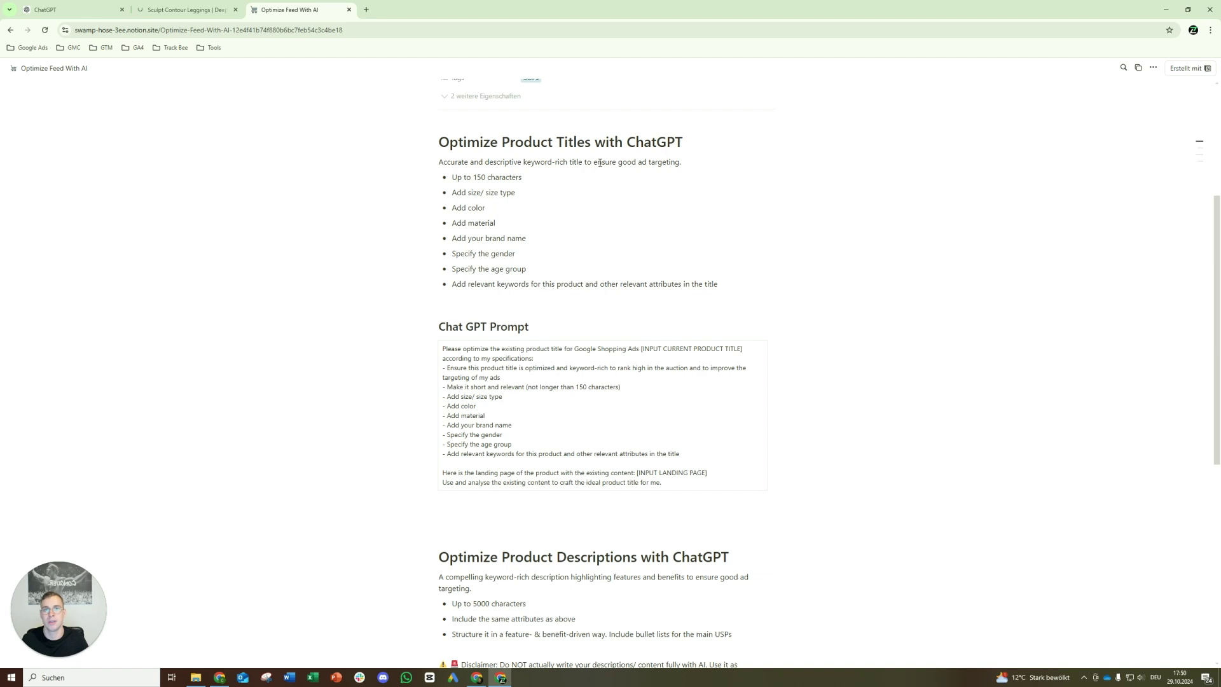
drag(596, 162, 681, 162)
click(650, 180)
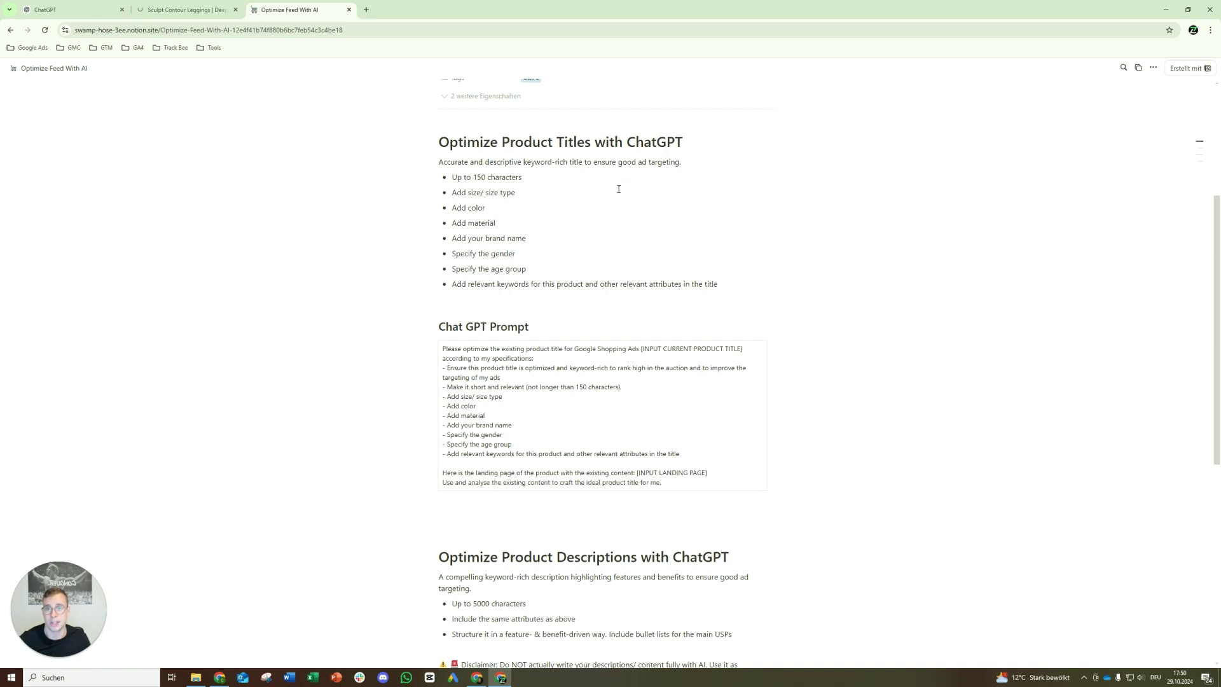
drag(451, 177, 524, 177)
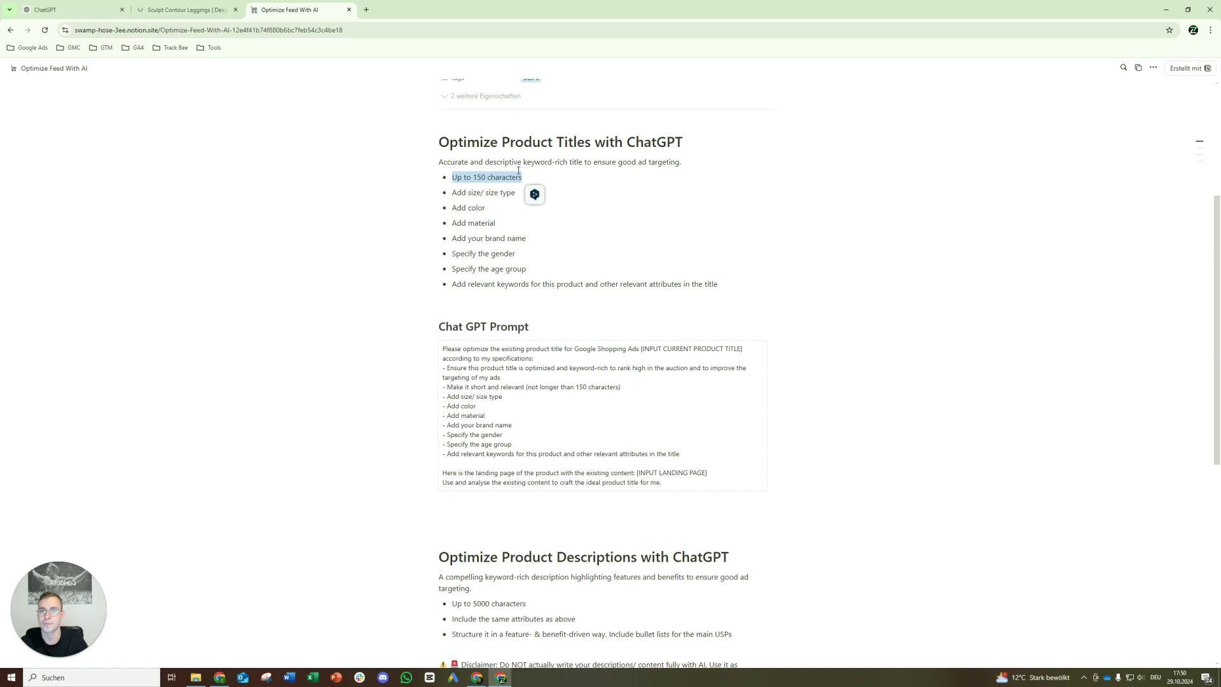
drag(521, 177, 465, 176)
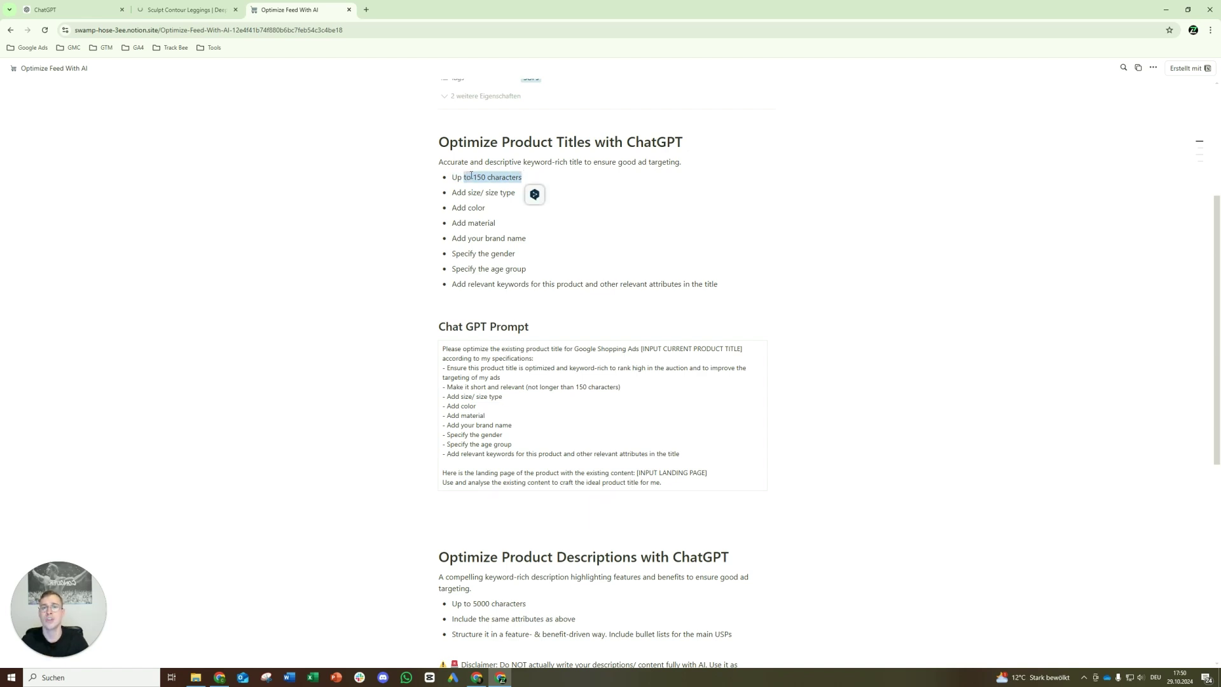
- Highlight the size, colour, material, brand, gender, age group and relevant keywords title bullets
scroll(471, 185, up, 2)
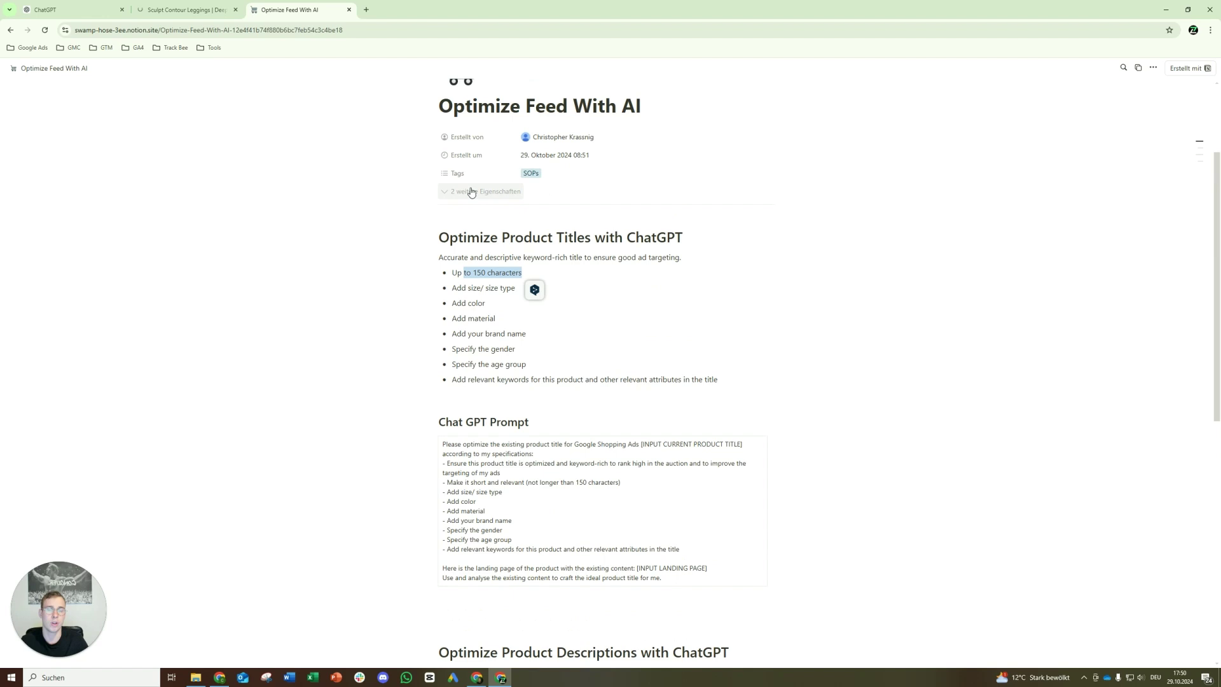
drag(456, 288, 484, 290)
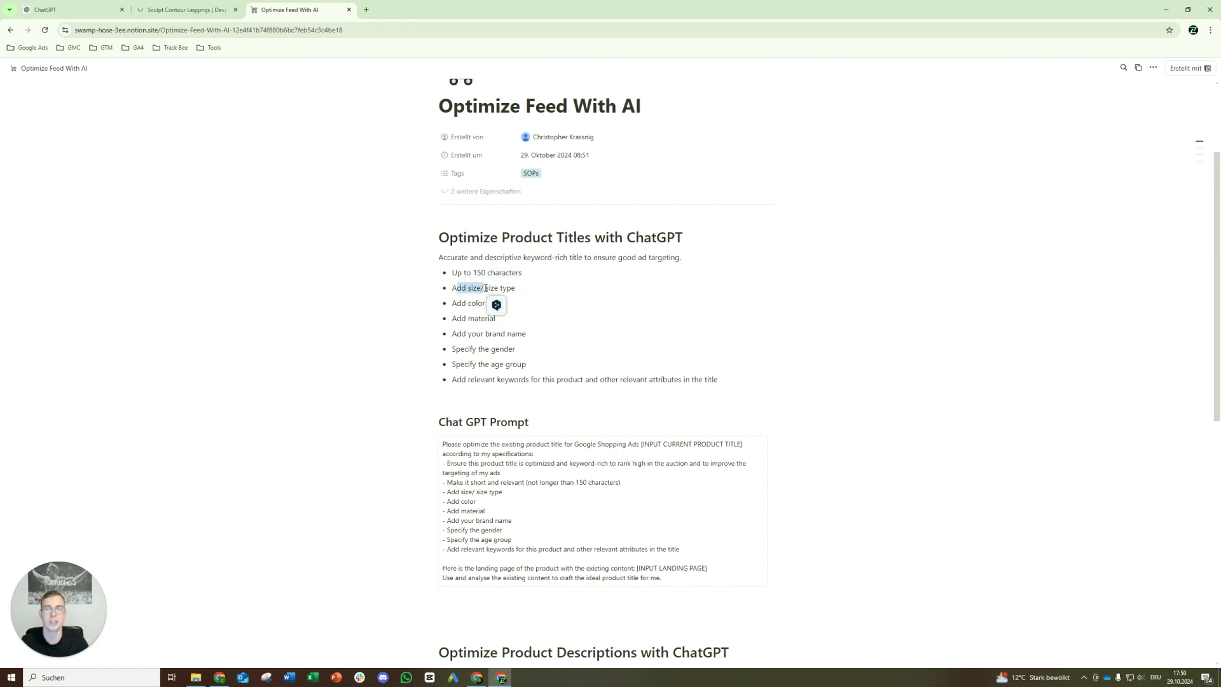
click(461, 286)
drag(454, 286, 477, 319)
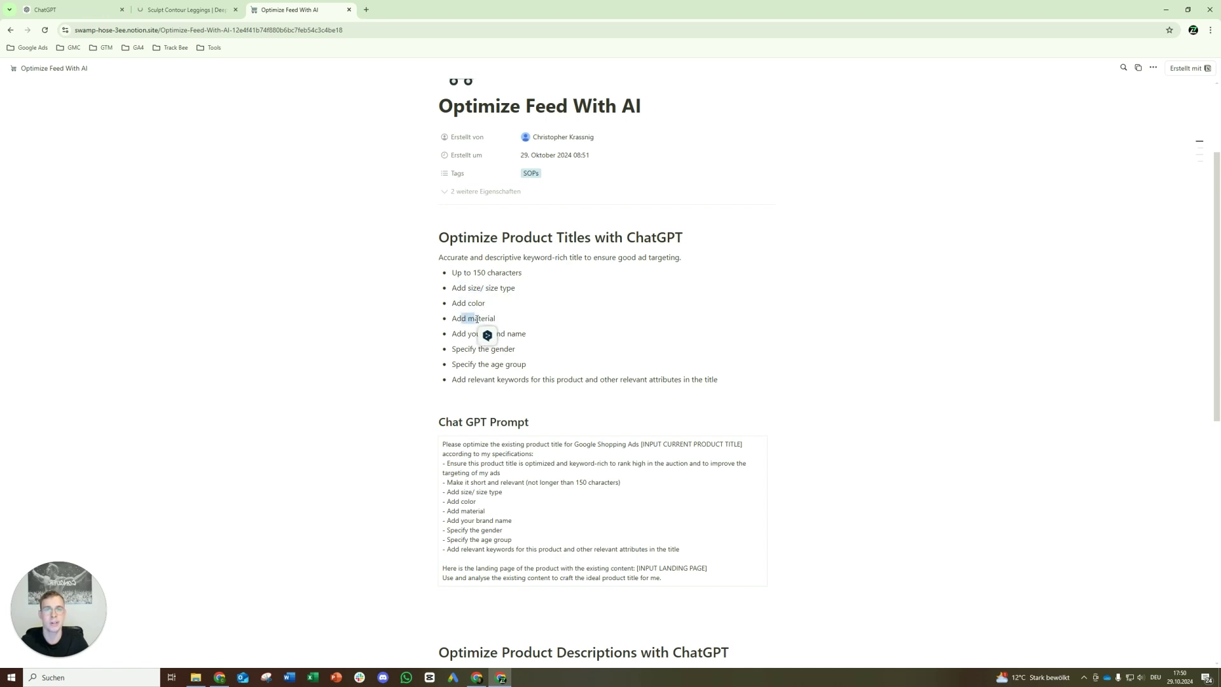
click(573, 291)
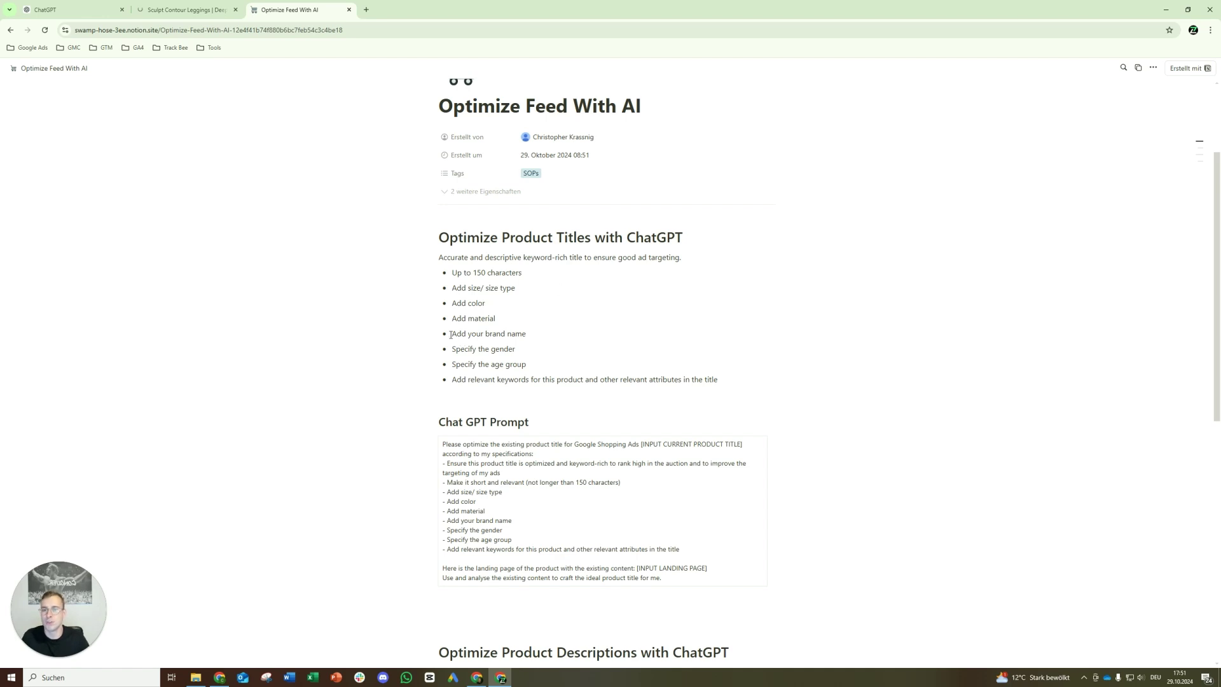
drag(526, 333, 510, 354)
double_click(497, 365)
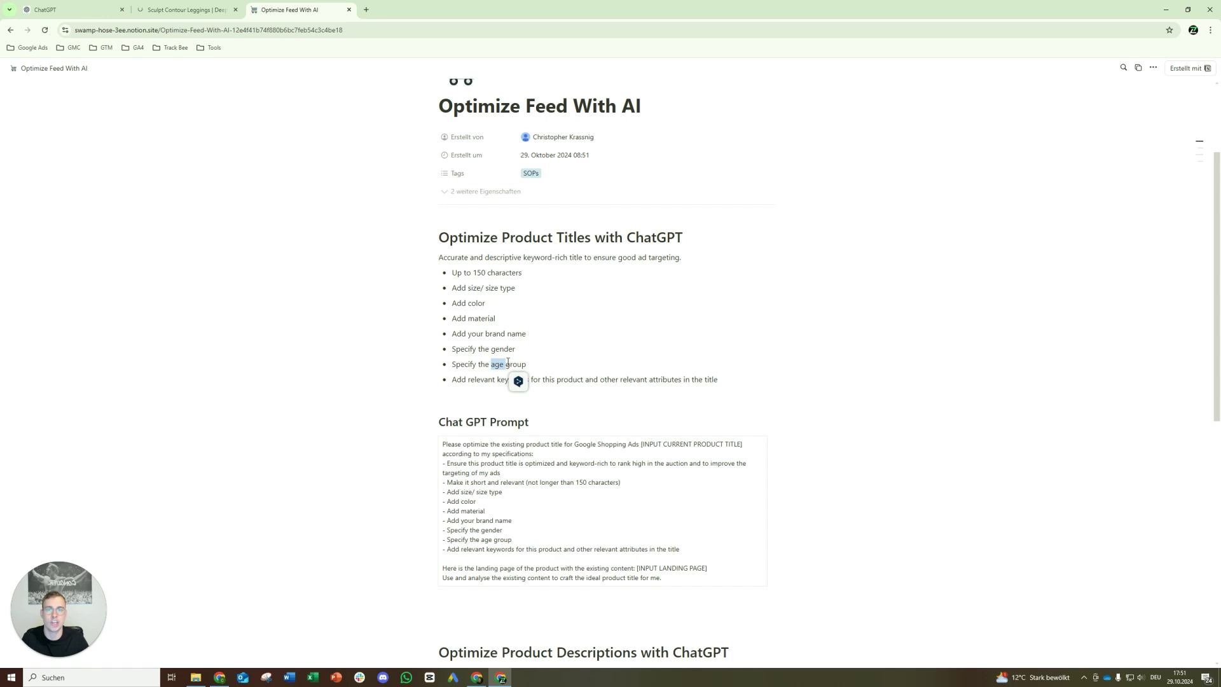
click(450, 382)
drag(452, 380, 719, 381)
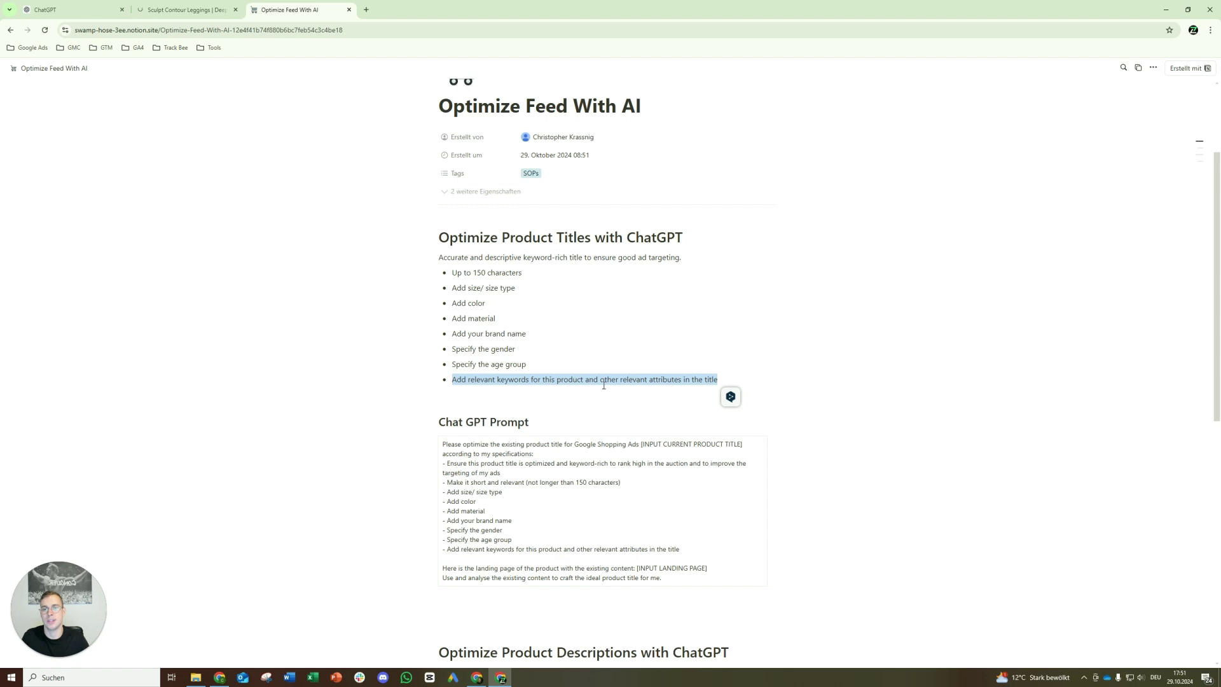
click(603, 384)
drag(475, 381, 540, 378)
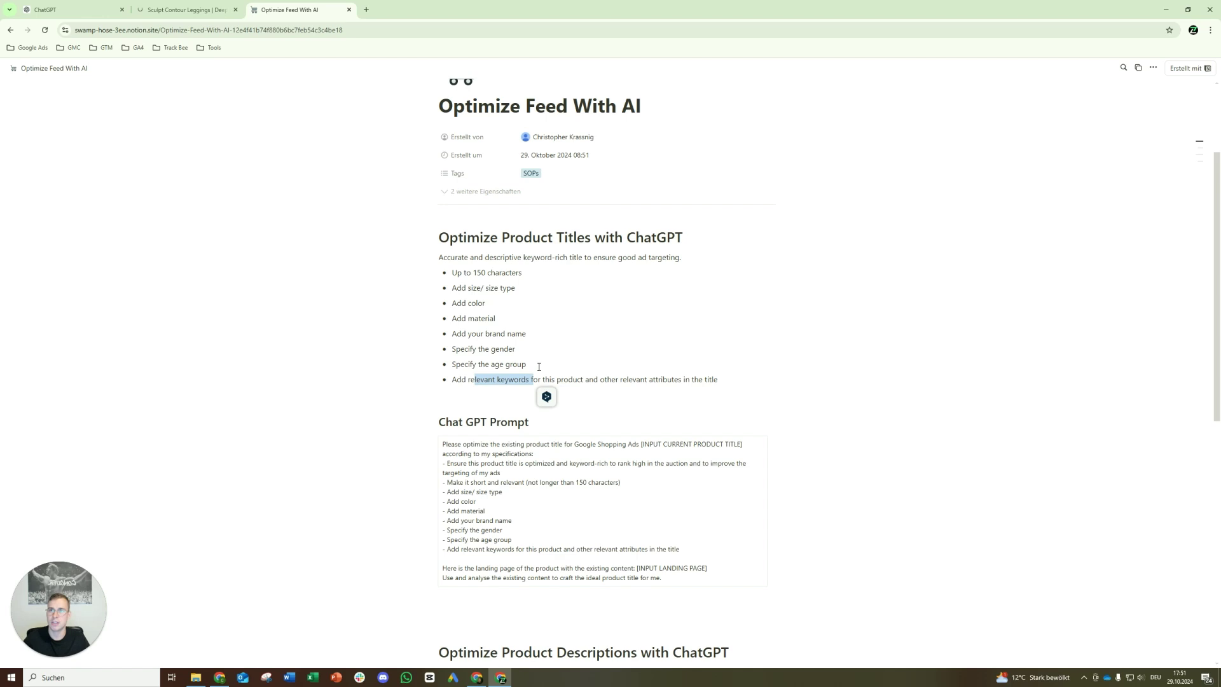
- Compare the 'Sculpt Contour Leggings | Deep Sea' product title and price against the title requirements
click(204, 4)
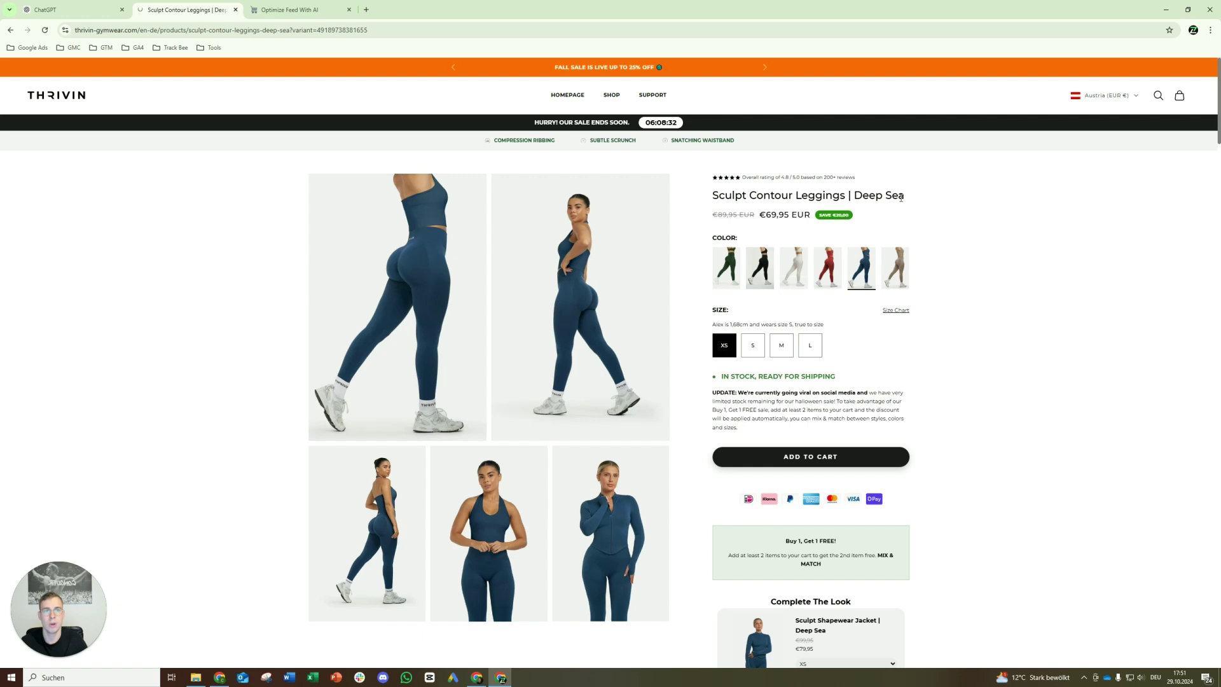
drag(902, 198, 712, 198)
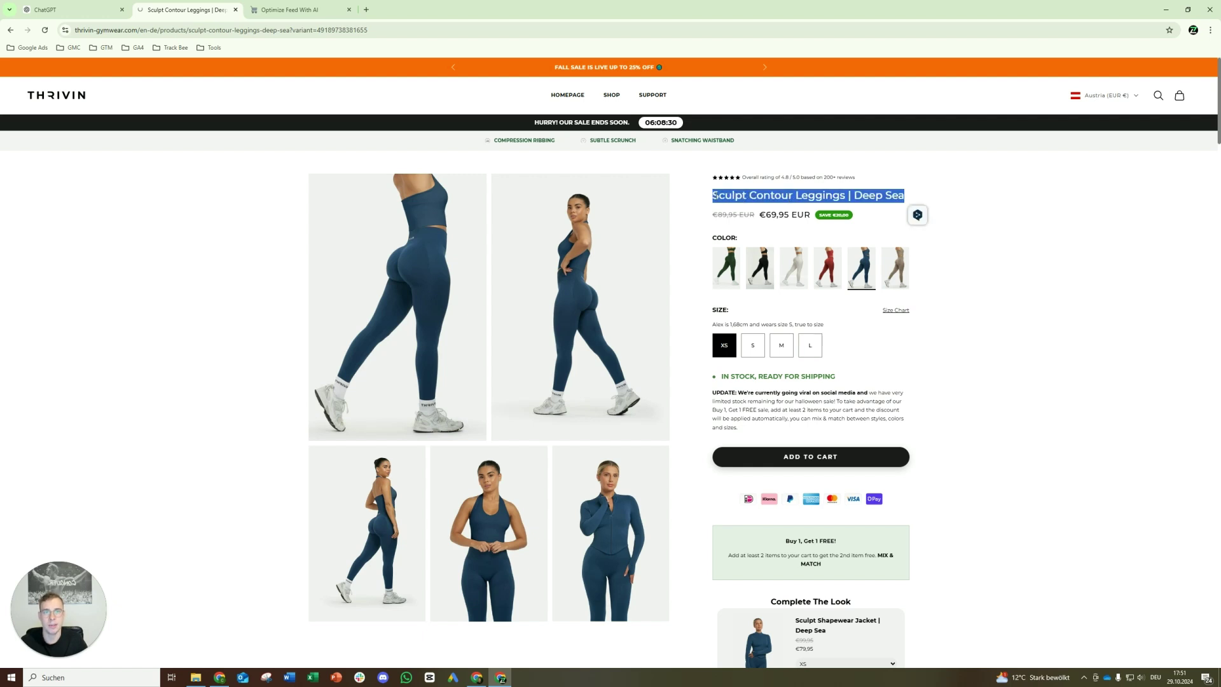
click(714, 197)
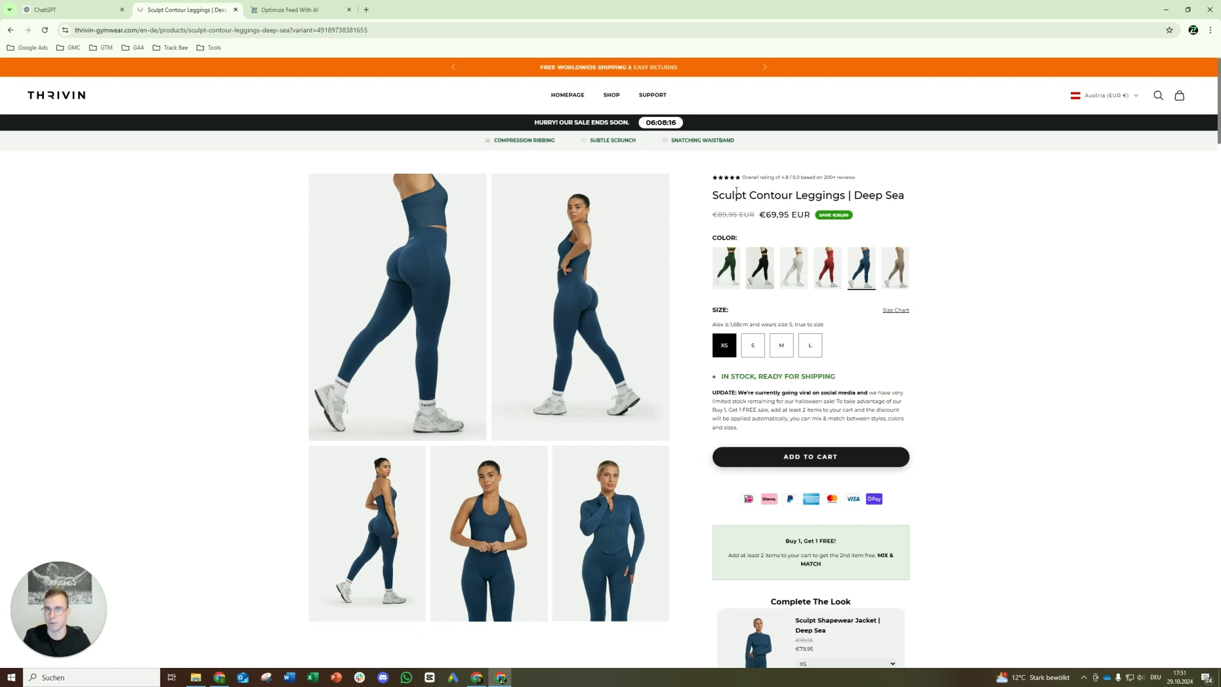
click(295, 9)
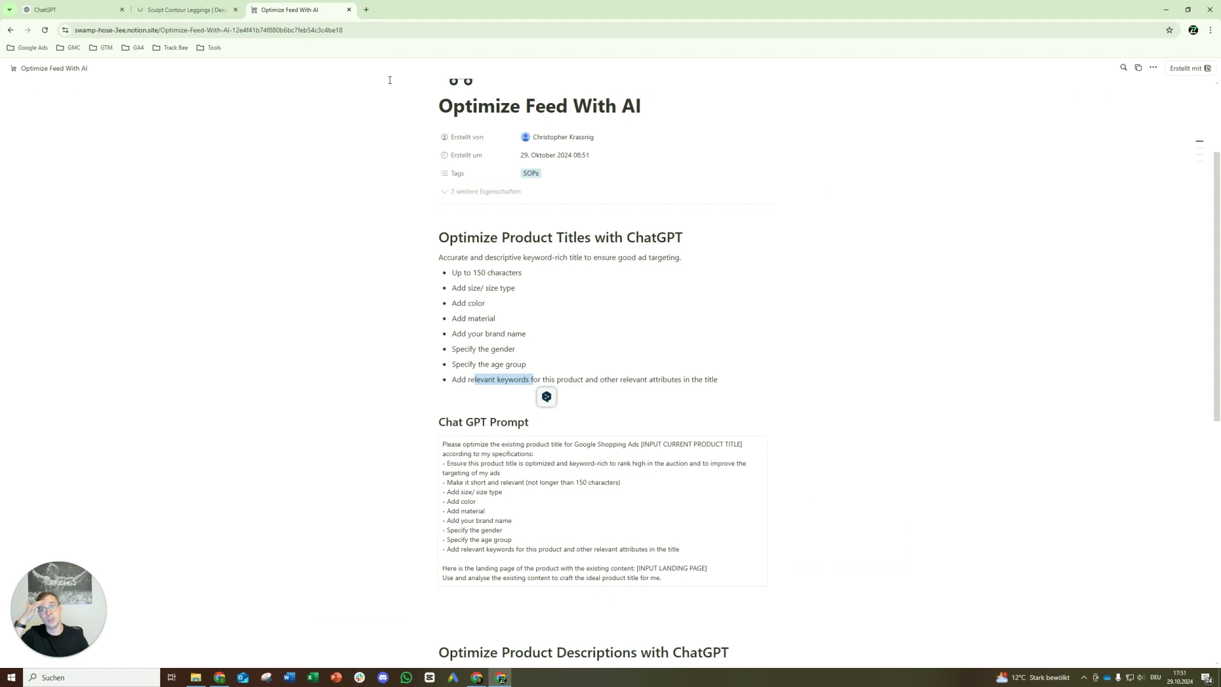
click(455, 272)
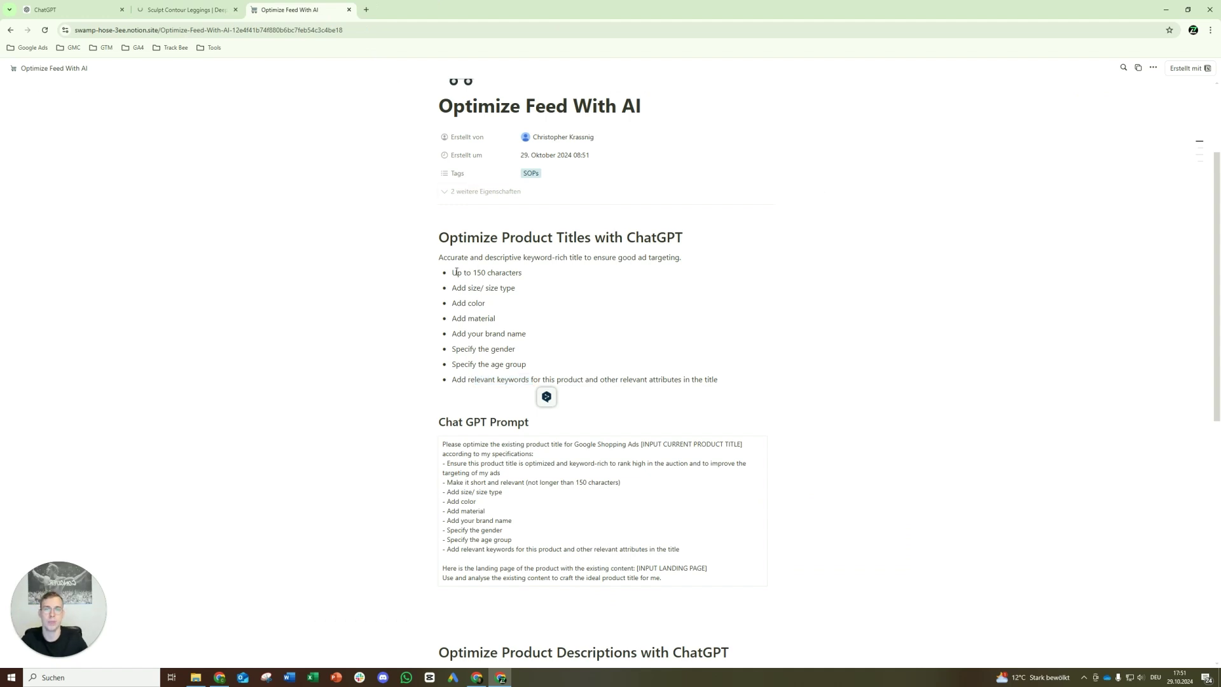
drag(454, 273, 583, 357)
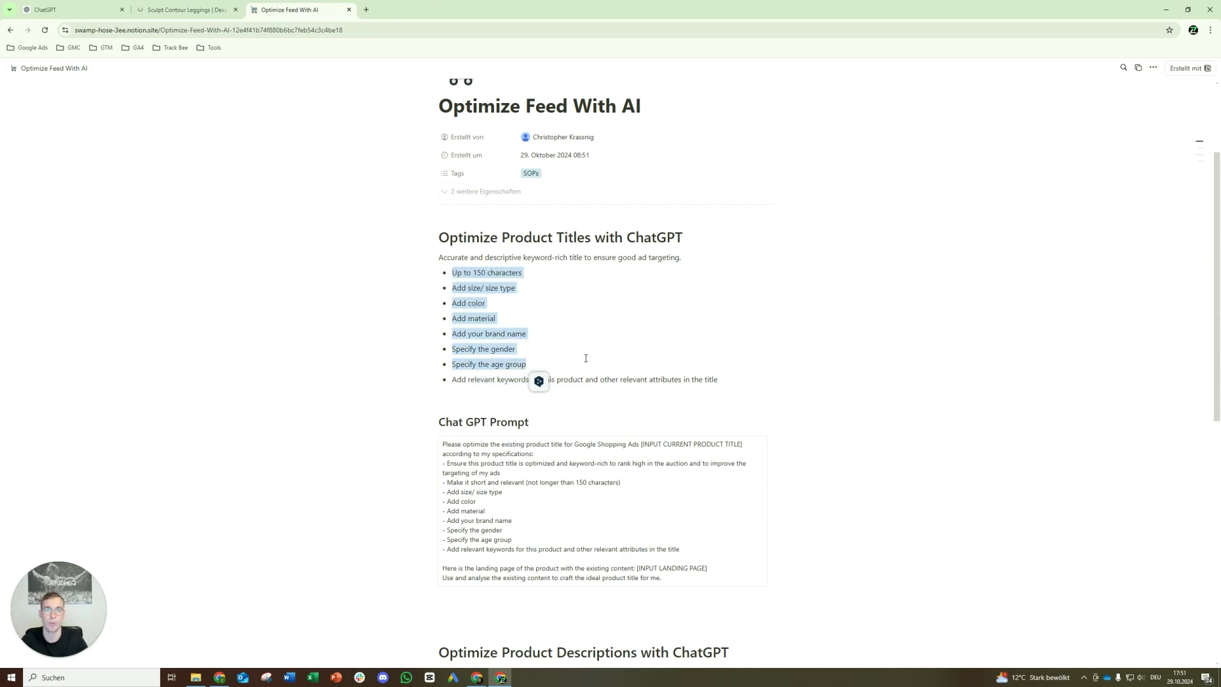
click(184, 9)
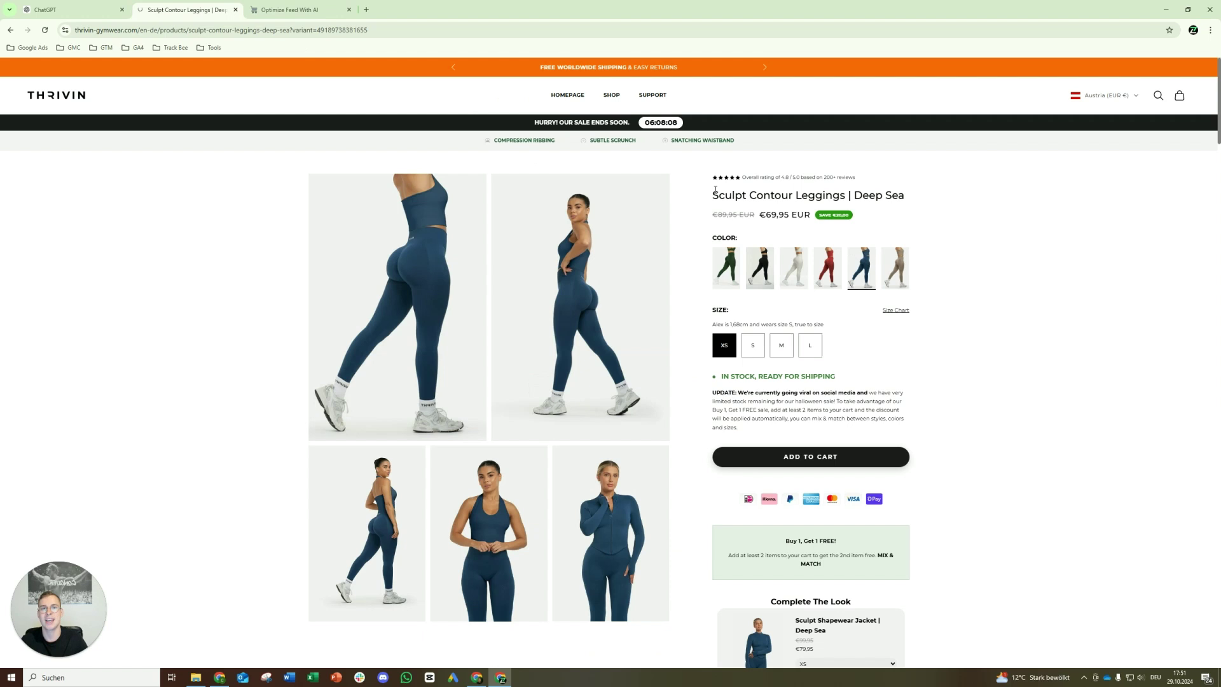
drag(713, 194, 814, 216)
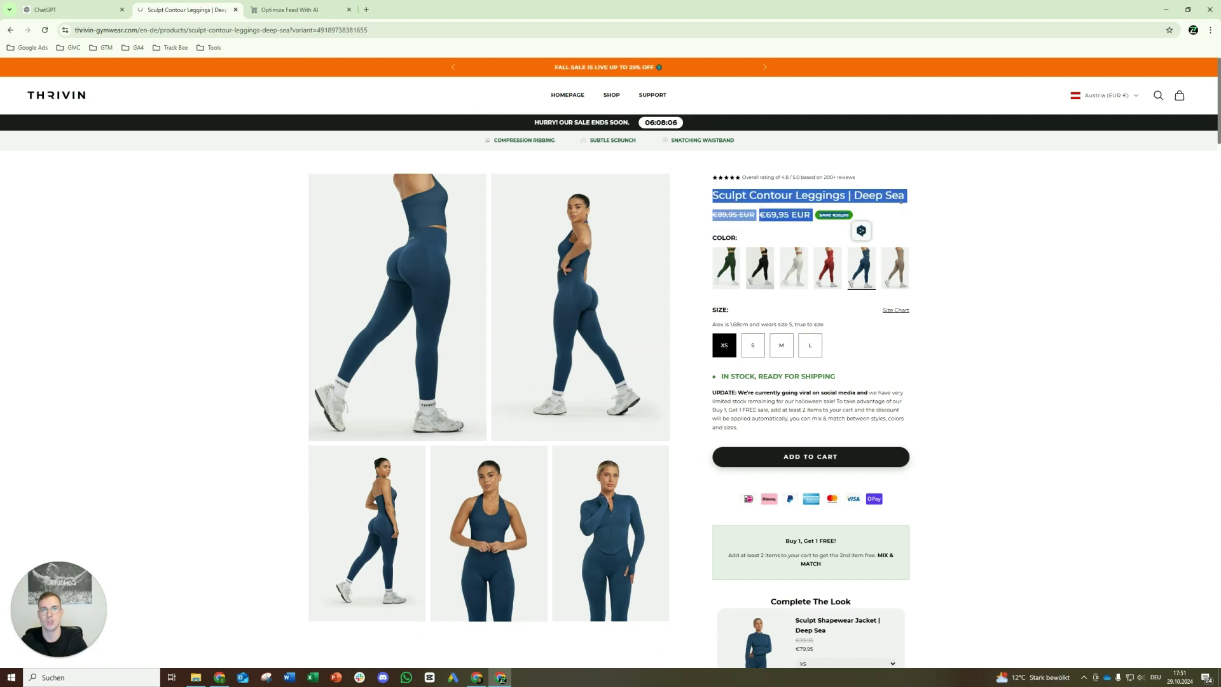
click(899, 201)
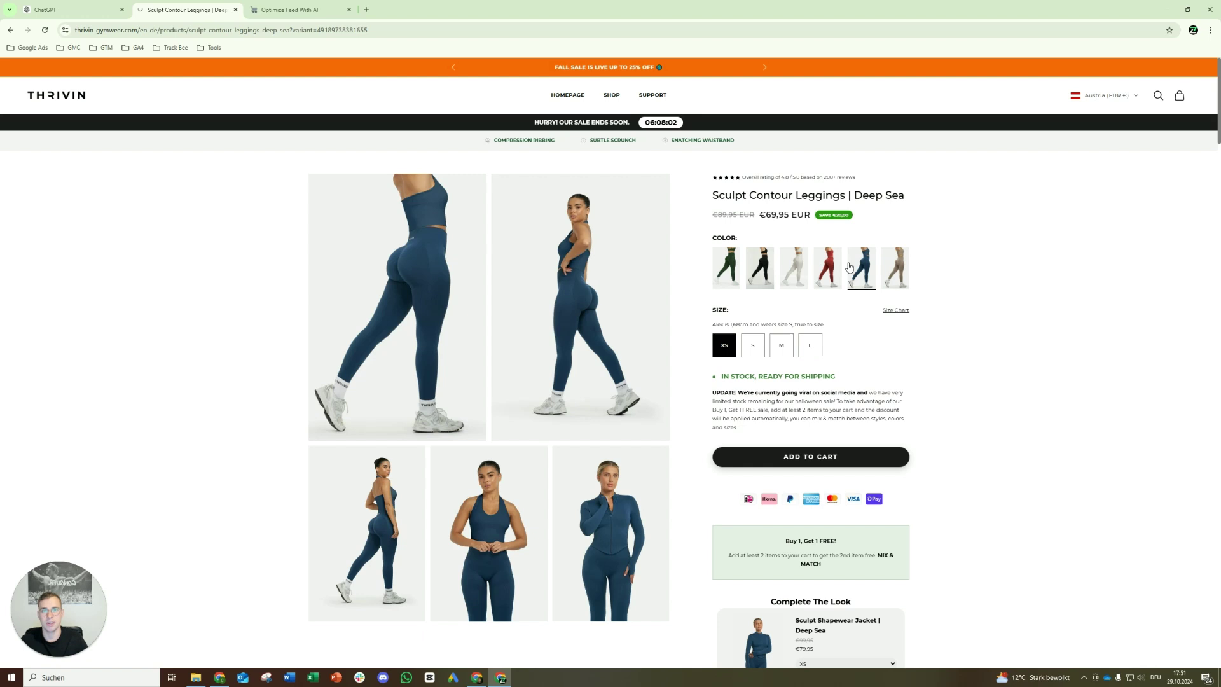
click(327, 7)
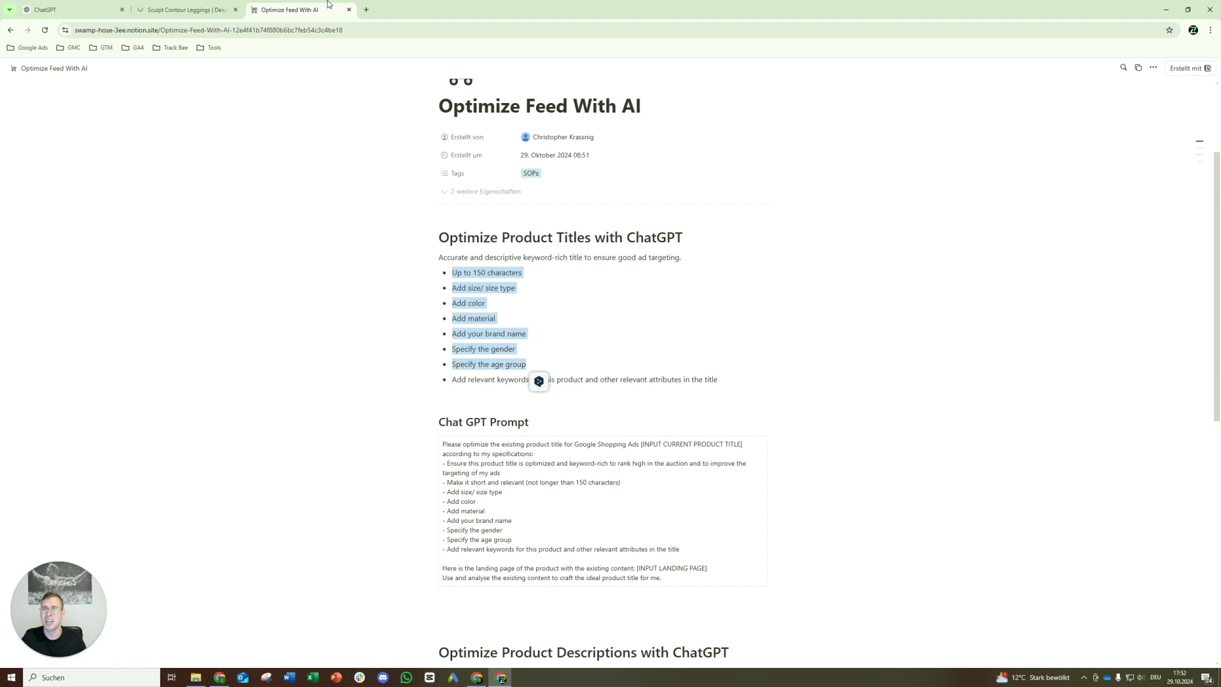
click(187, 10)
click(280, 8)
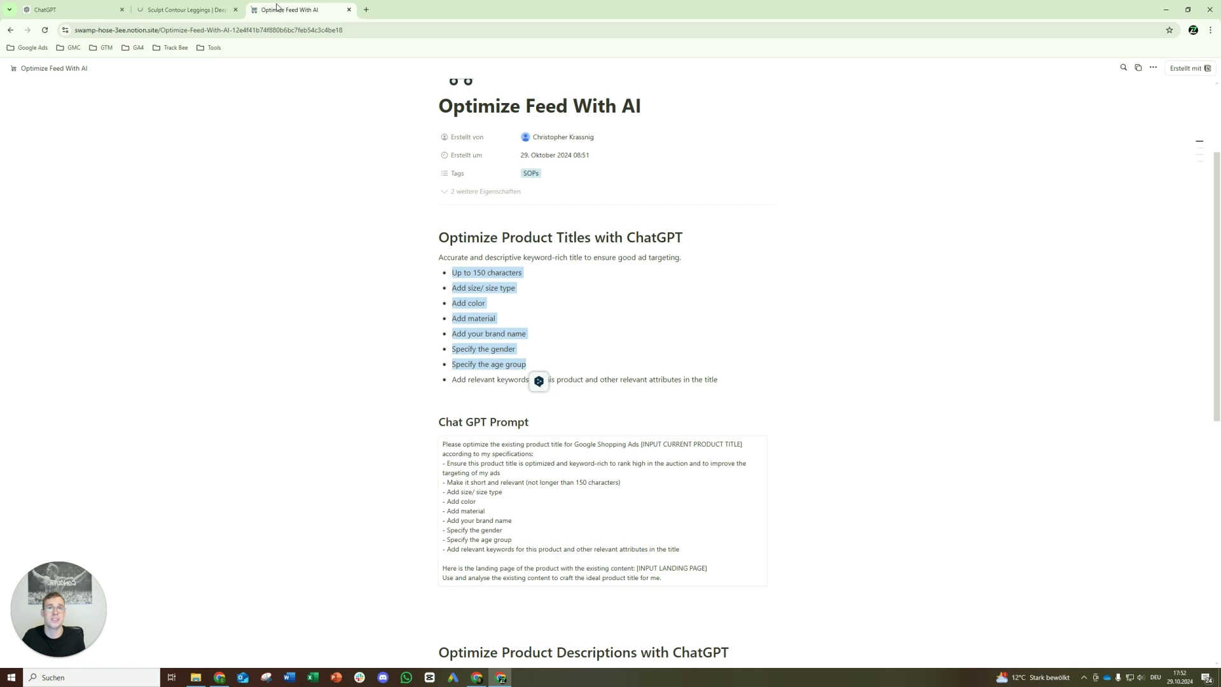
- Point out the size, relevant keywords, material and brand name requirements in the title checklist
click(499, 304)
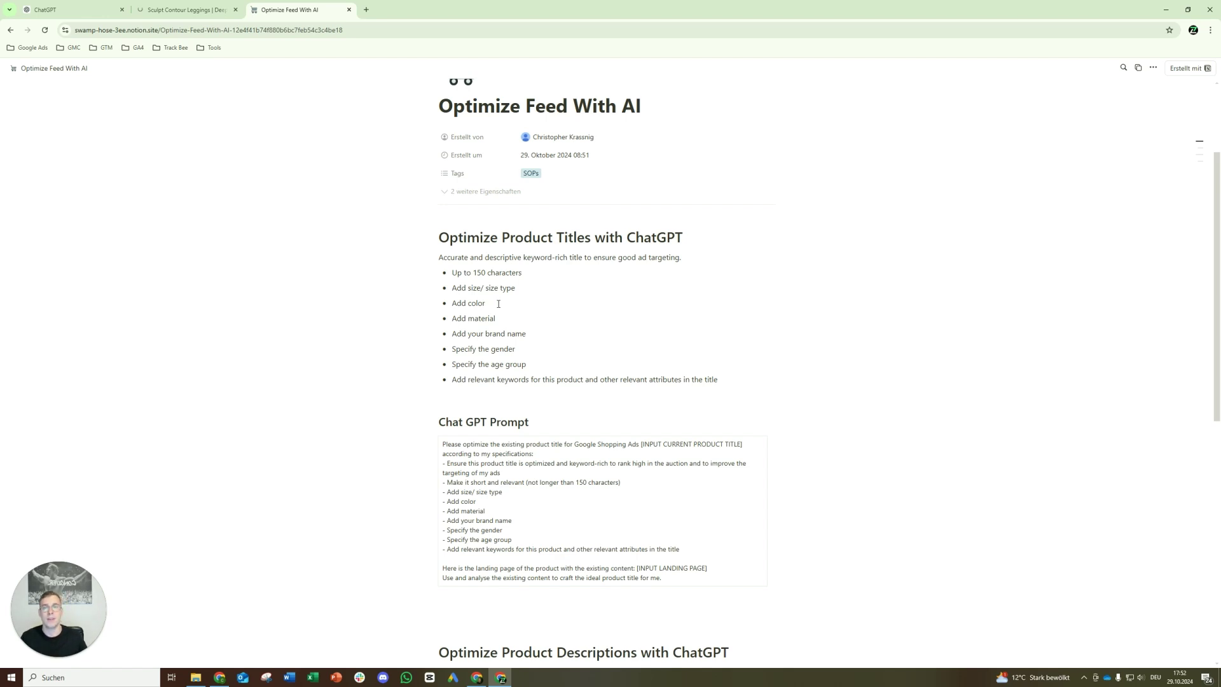
drag(461, 288, 499, 288)
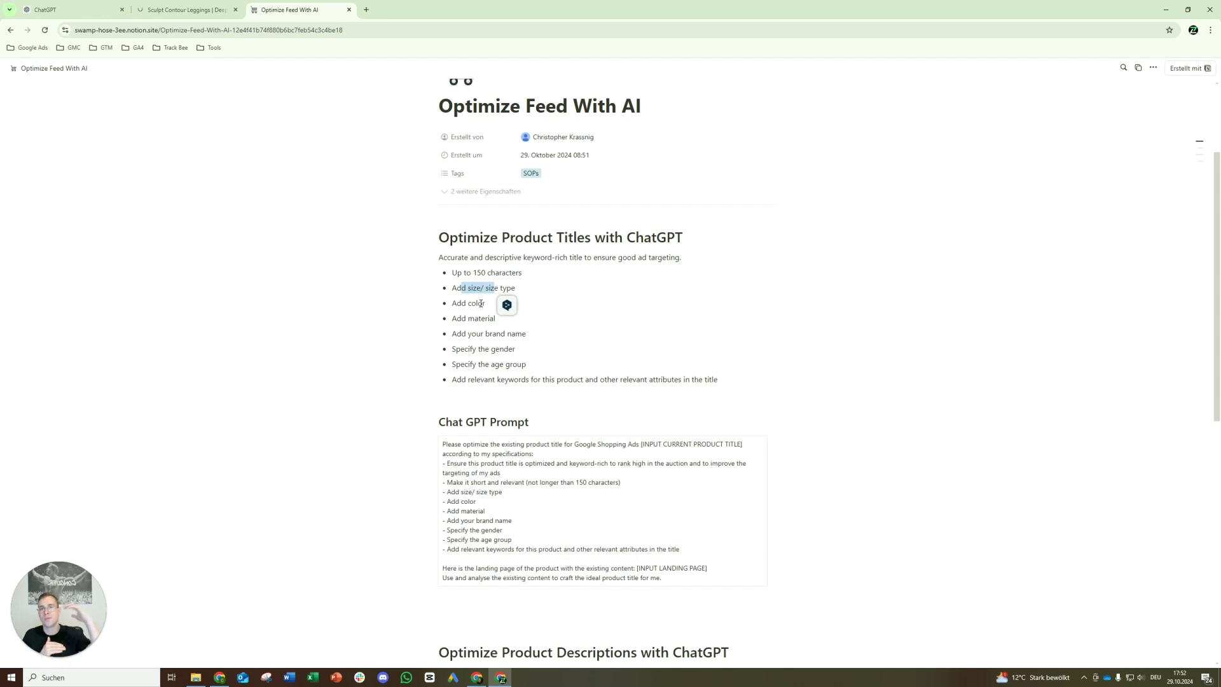
click(474, 318)
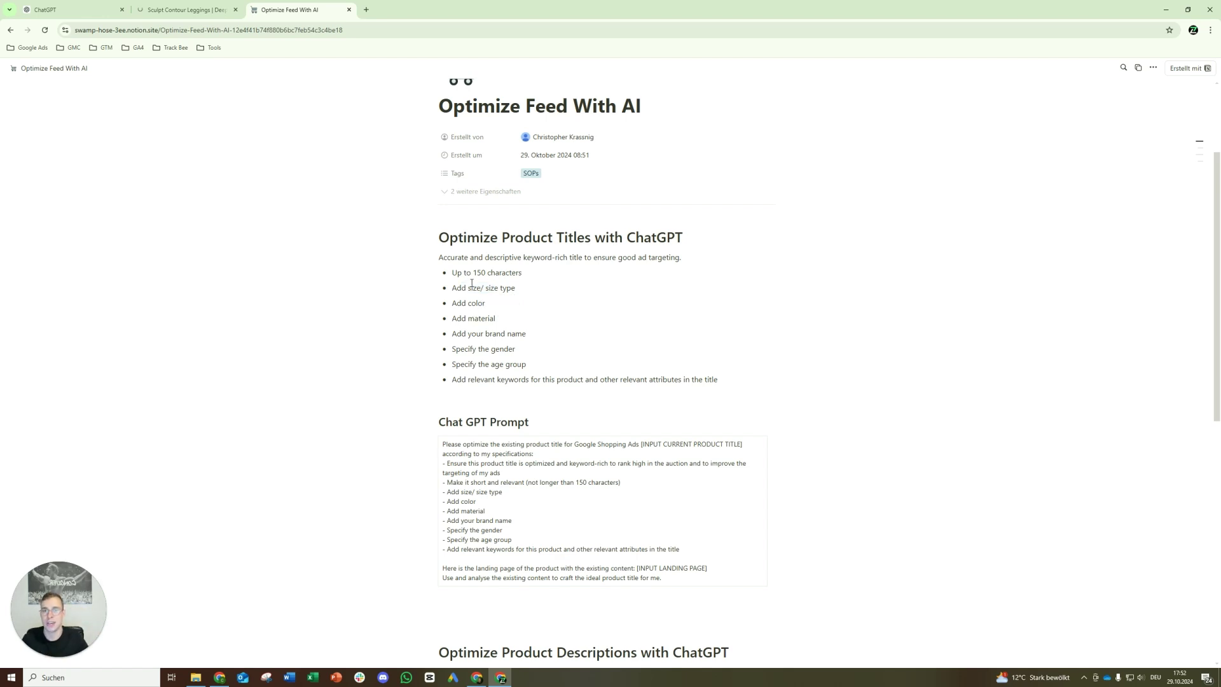
drag(482, 379, 519, 378)
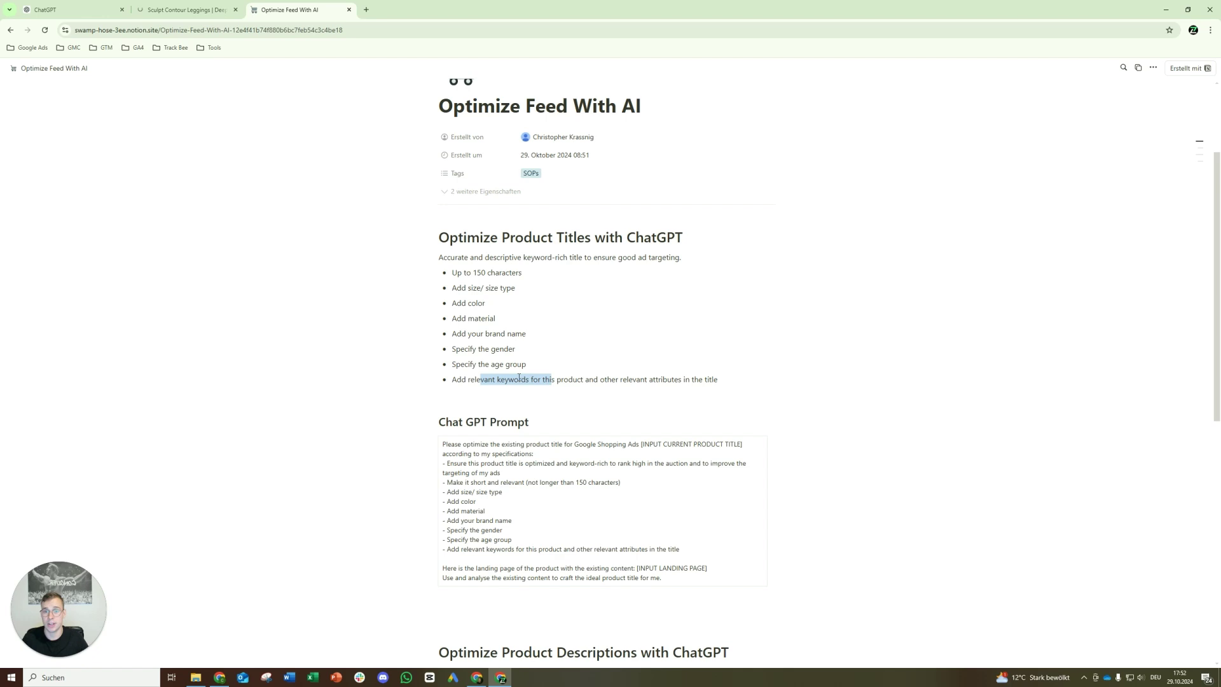
drag(478, 318, 487, 318)
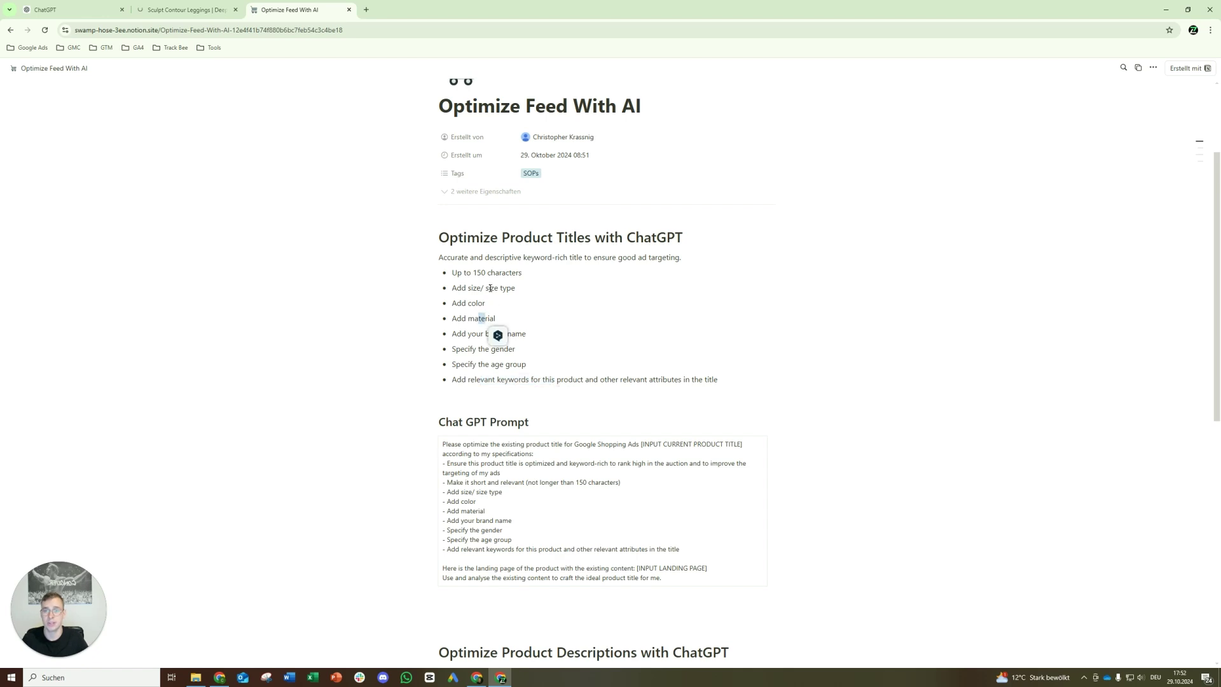
click(481, 324)
drag(493, 333, 534, 333)
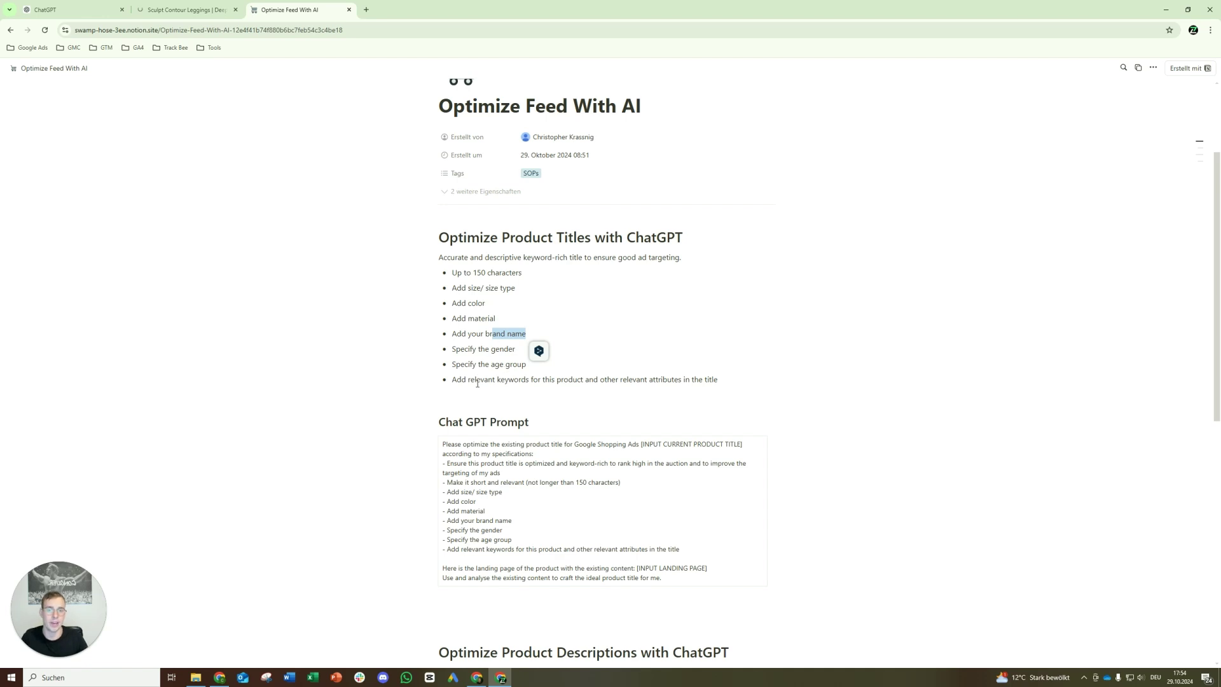
- Re-emphasise the 'relevant keywords' requirement and the 'Add material' bullet
drag(477, 383, 526, 380)
double_click(508, 380)
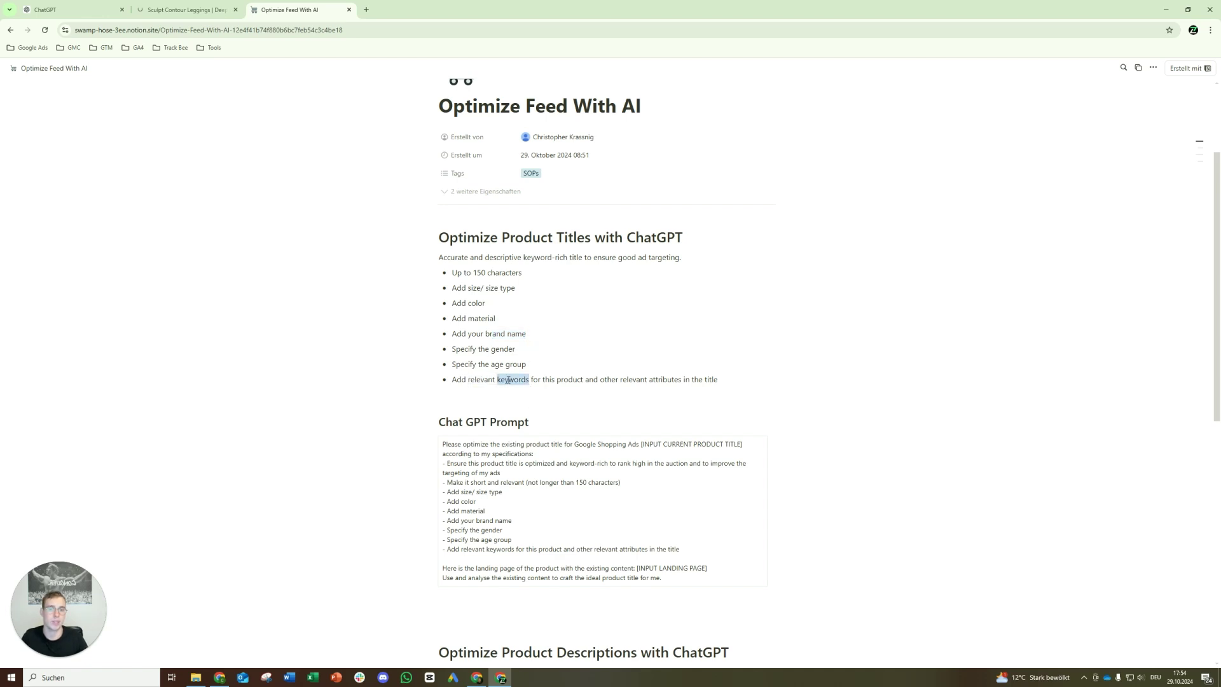
mouse_move(469, 318)
mouse_down()
mouse_move(497, 317)
mouse_move(468, 318)
mouse_up()
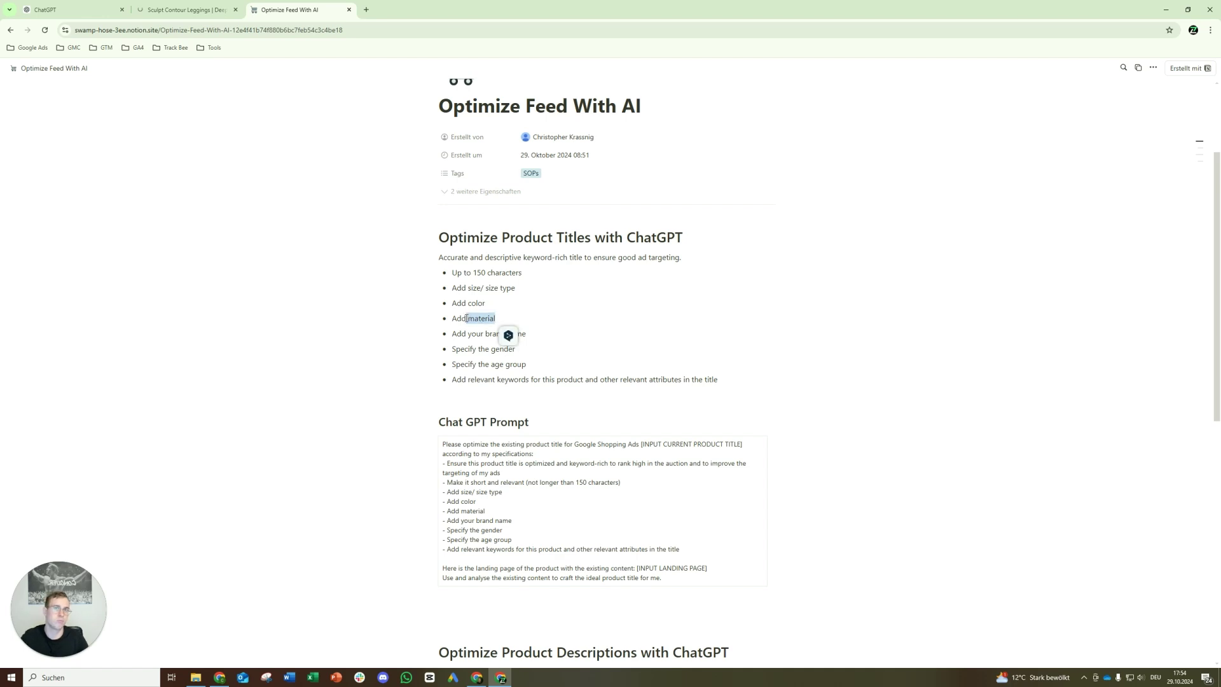
click(467, 318)
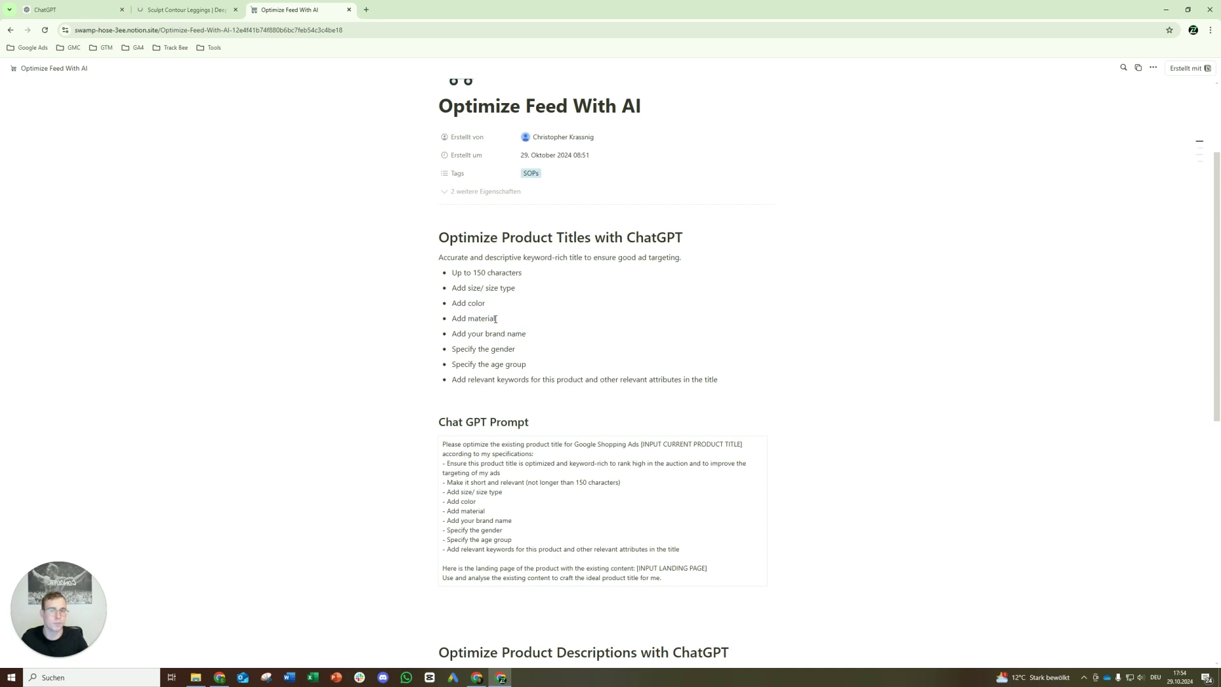
drag(496, 319, 459, 321)
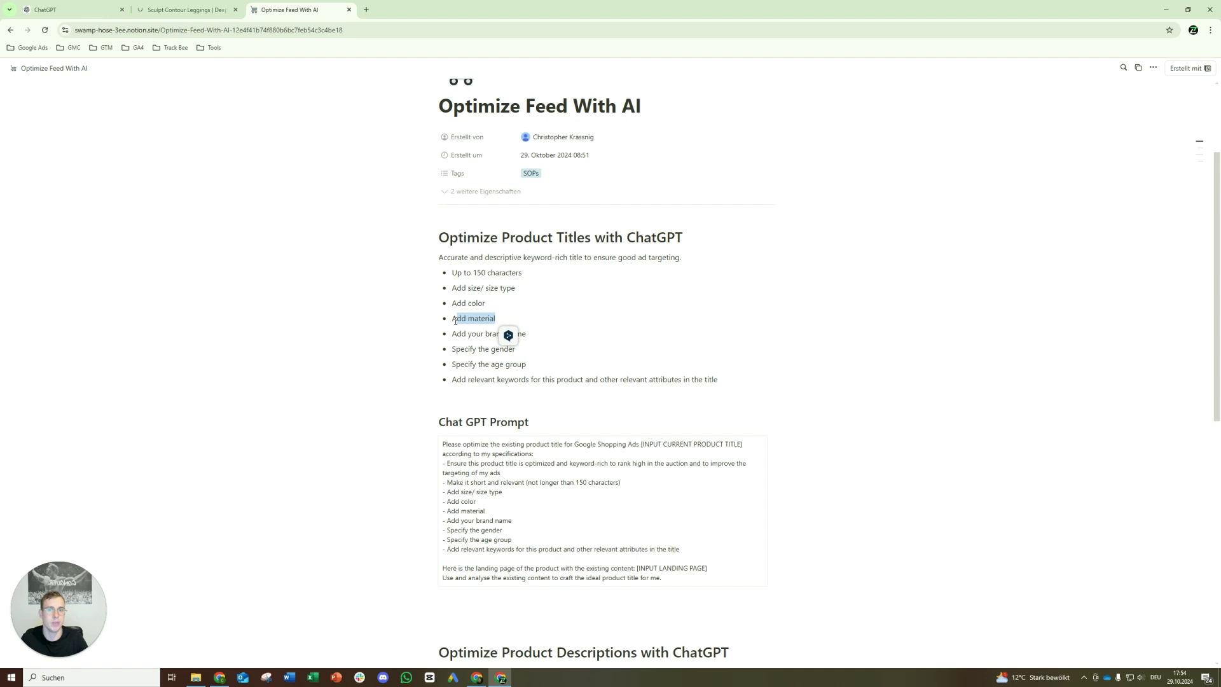
click(496, 348)
- Highlight the Add material bullet and the size and color lines of the ChatGPT title prompt
scroll(496, 349, down, 1)
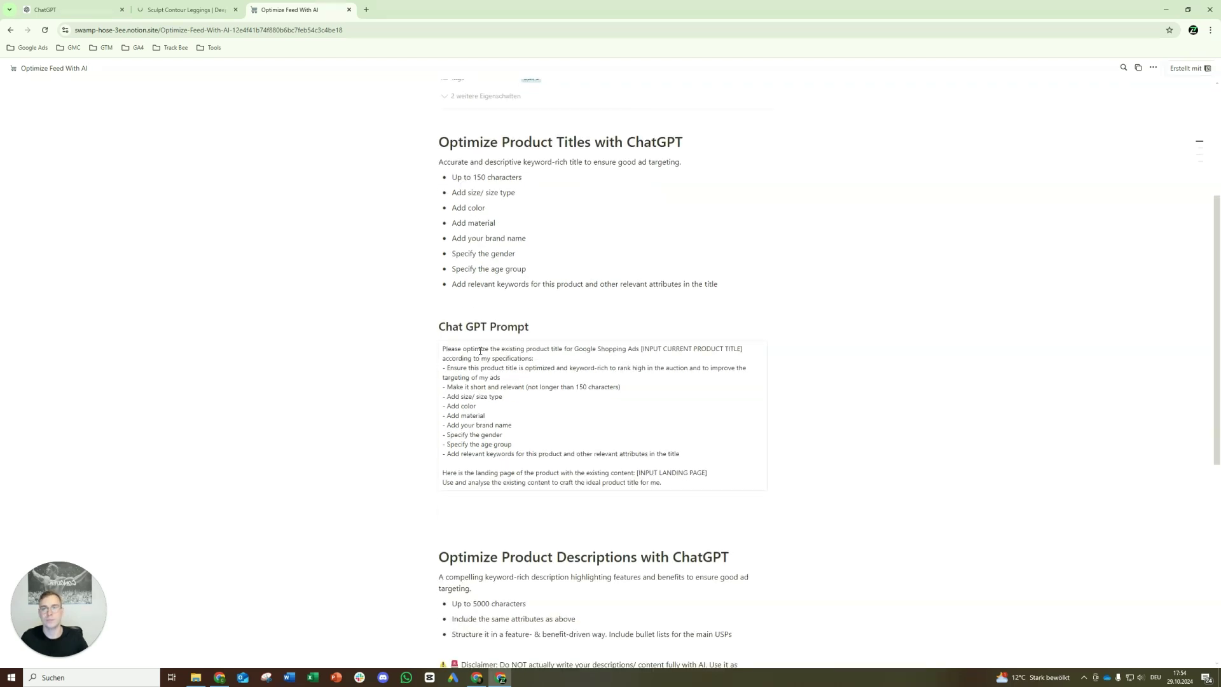
drag(452, 221, 496, 224)
scroll(495, 237, down, 1)
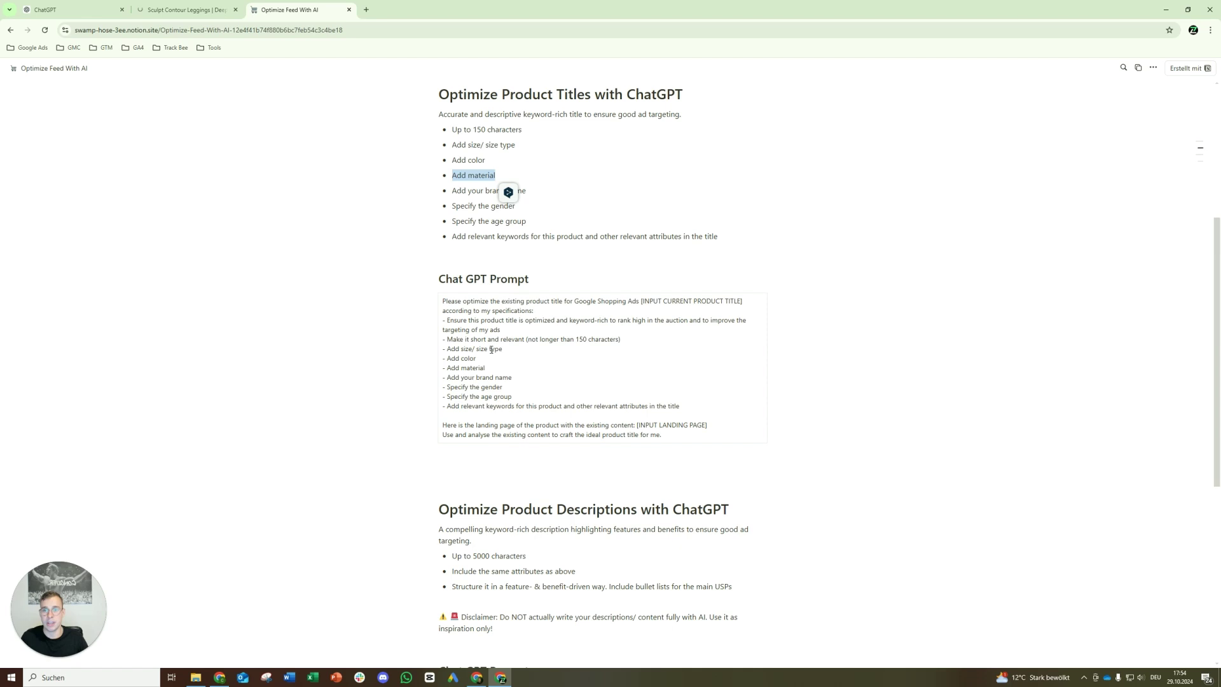
drag(461, 349, 479, 349)
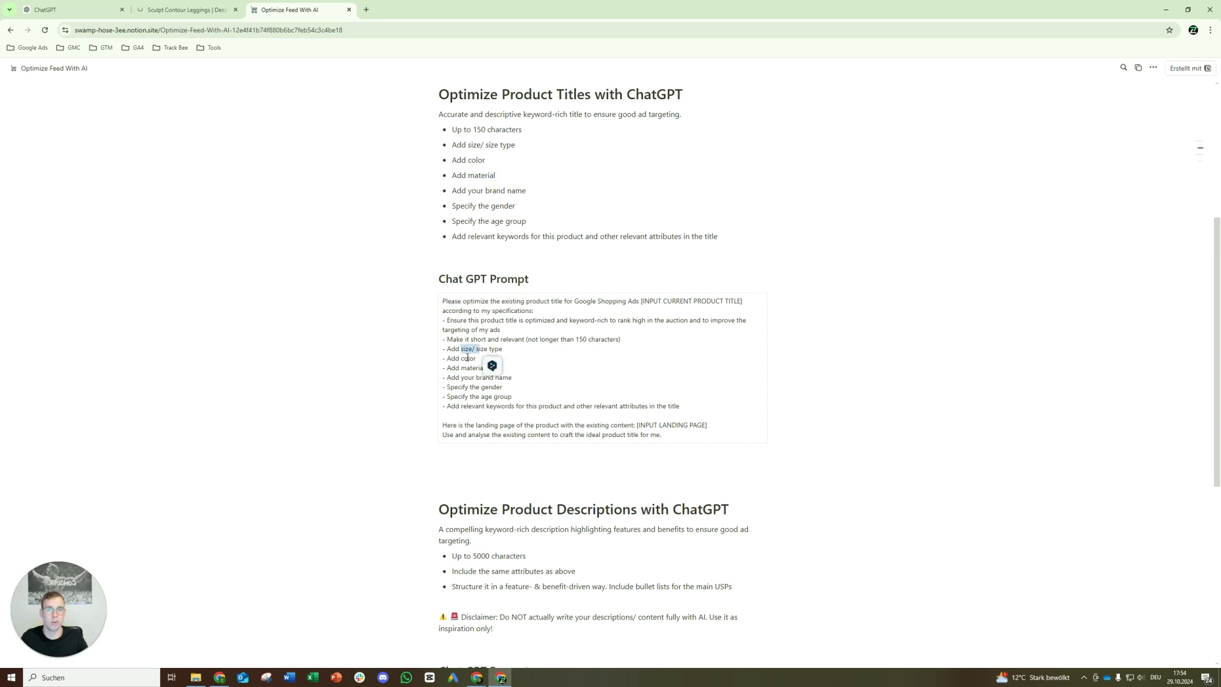
double_click(467, 358)
click(503, 349)
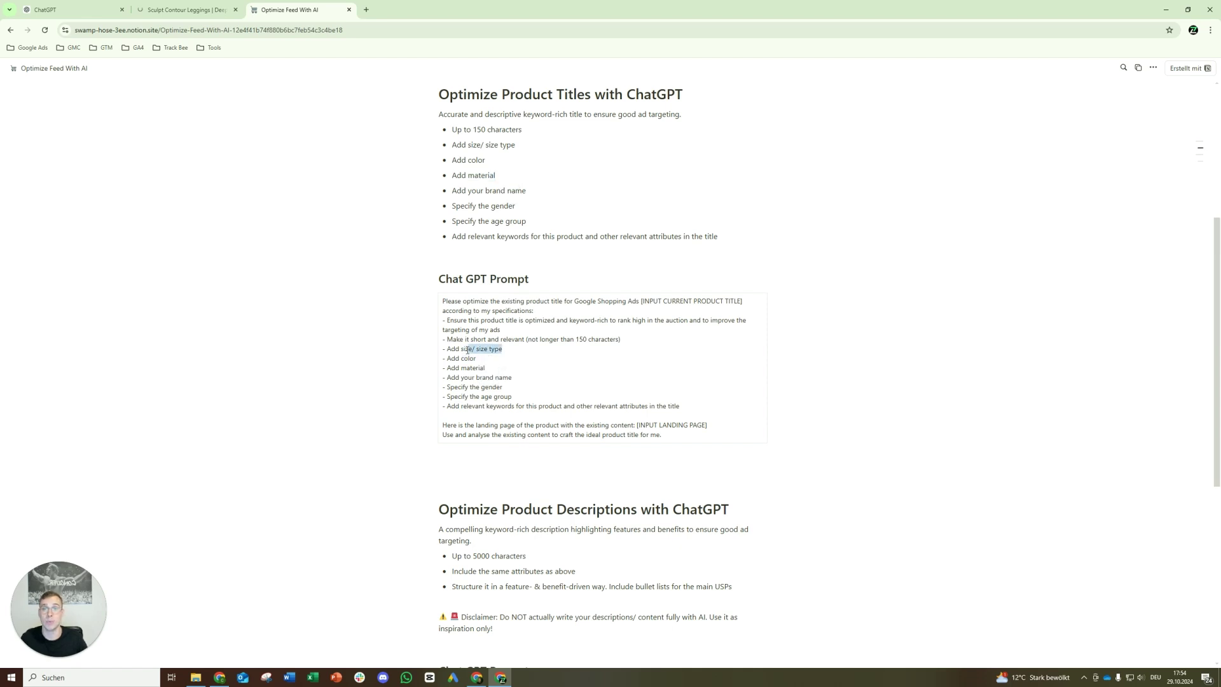
- Highlight the size type, gender and age group, and color parts of the title prompt
drag(468, 350, 462, 350)
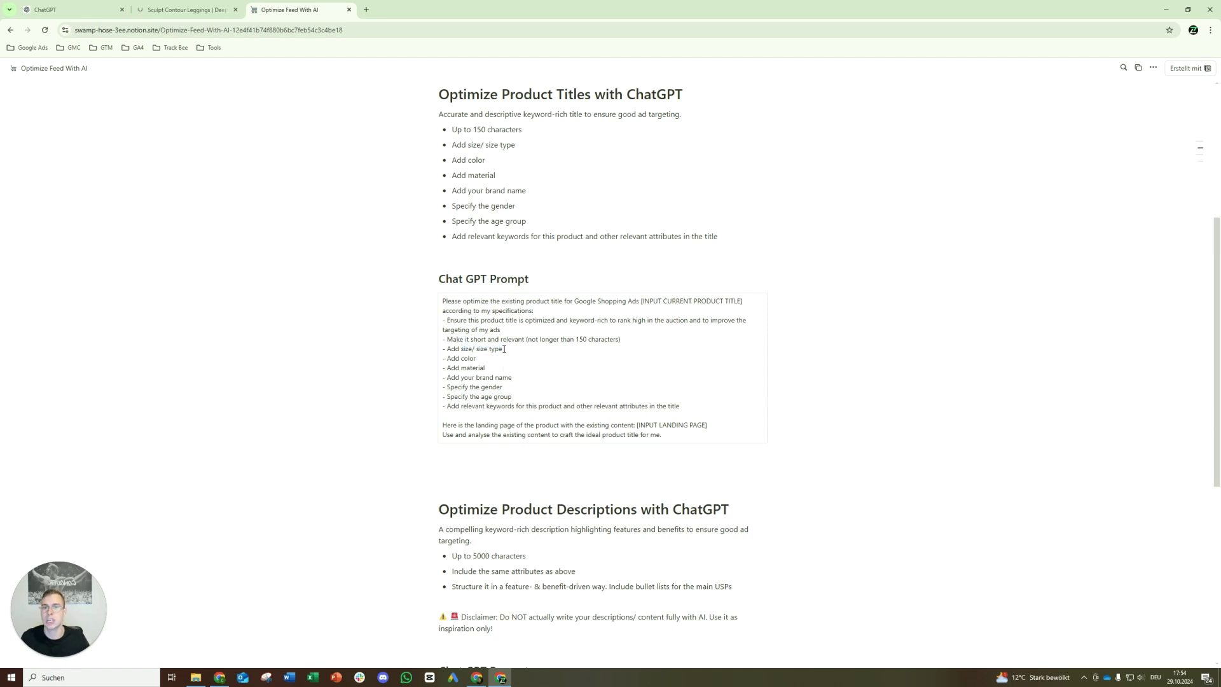
drag(502, 350, 443, 348)
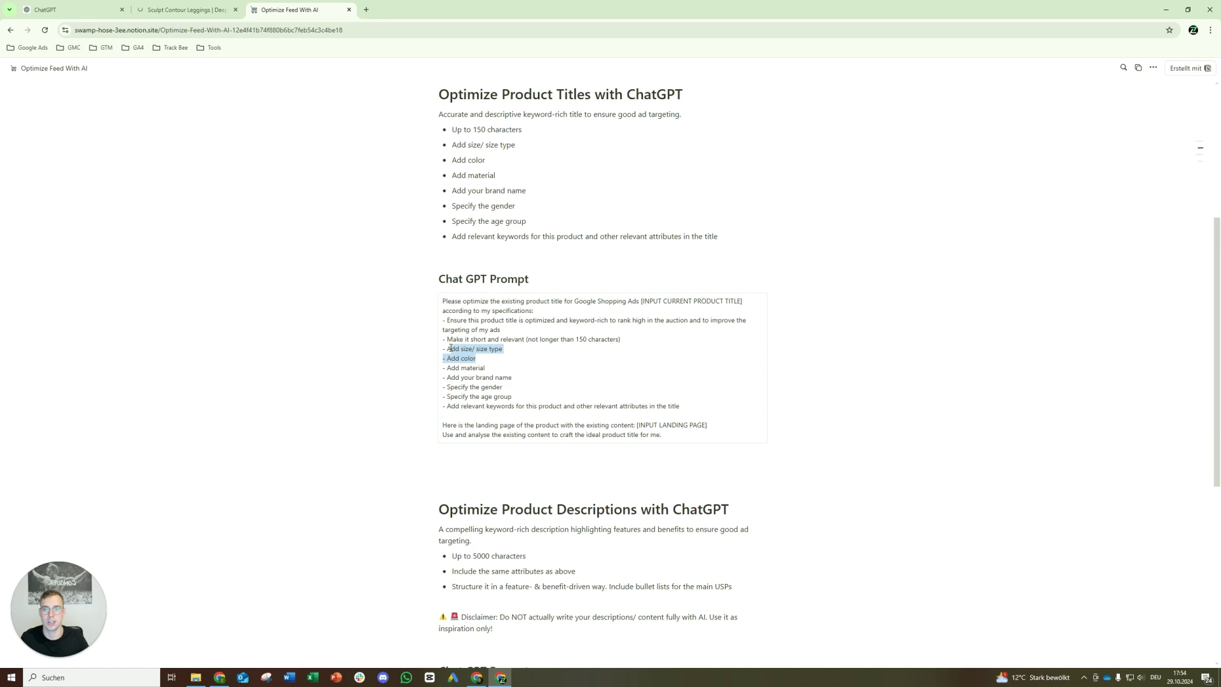
click(509, 378)
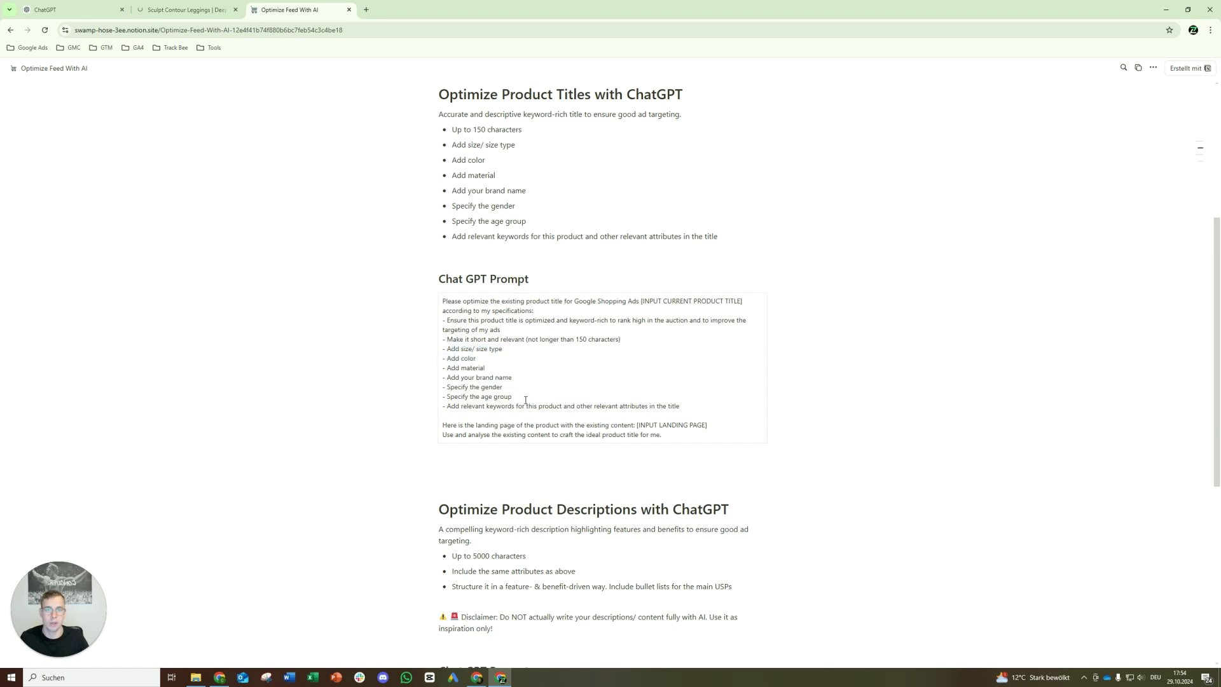
drag(523, 398, 481, 388)
click(485, 360)
double_click(471, 359)
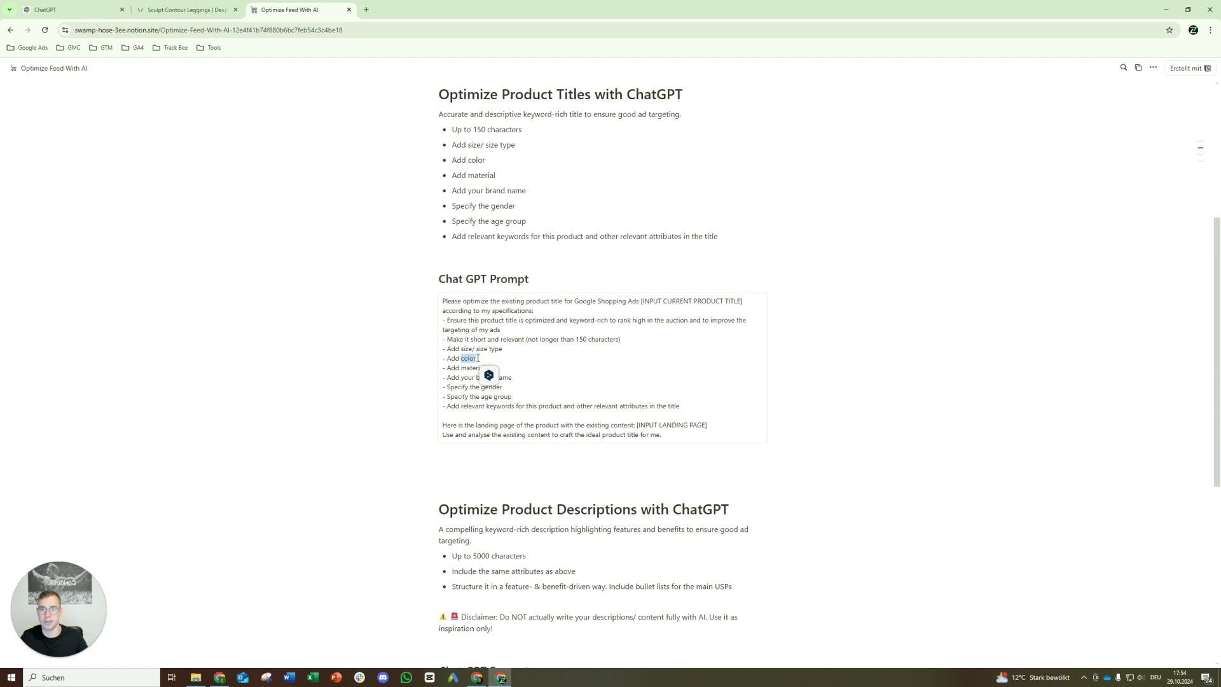
scroll(570, 394, down, 2)
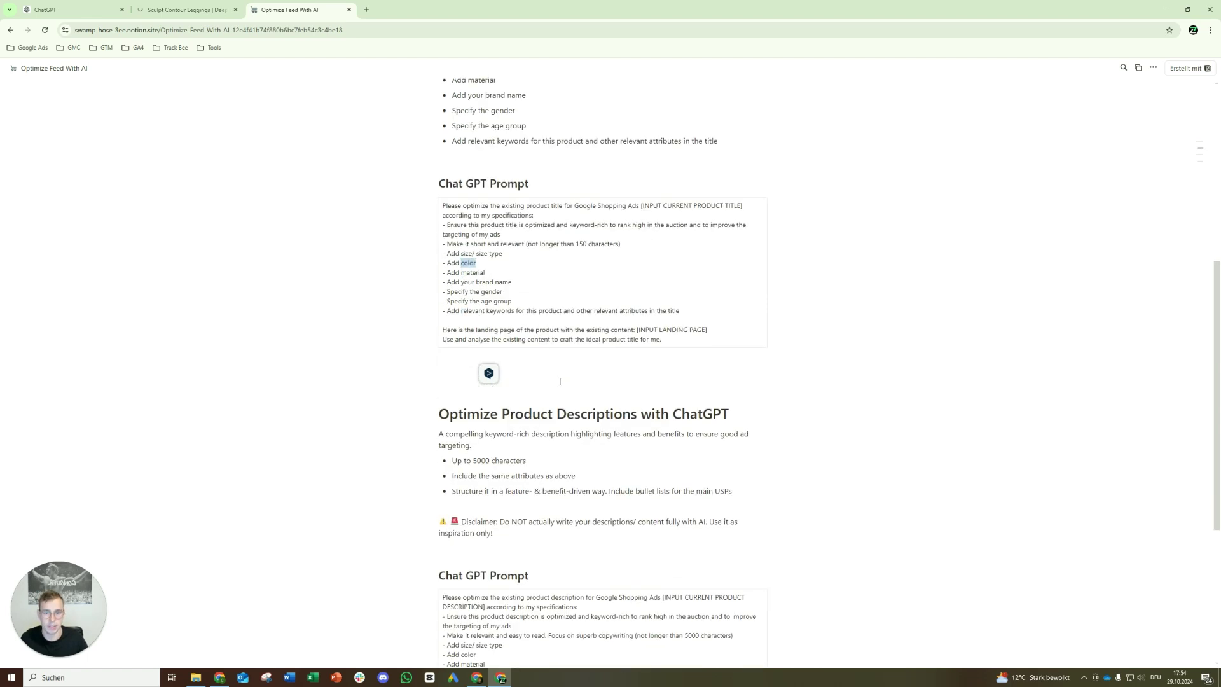
click(545, 328)
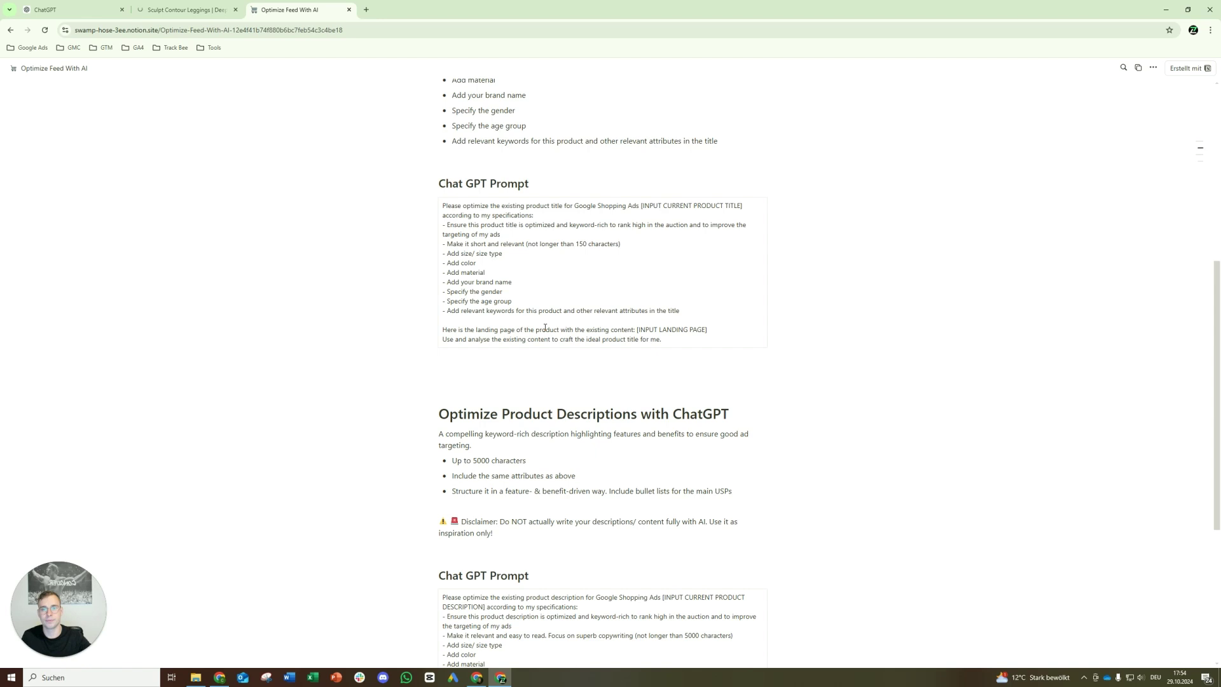
- Highlight the description section's intro paragraph and its 5000-character limit
scroll(546, 330, down, 3)
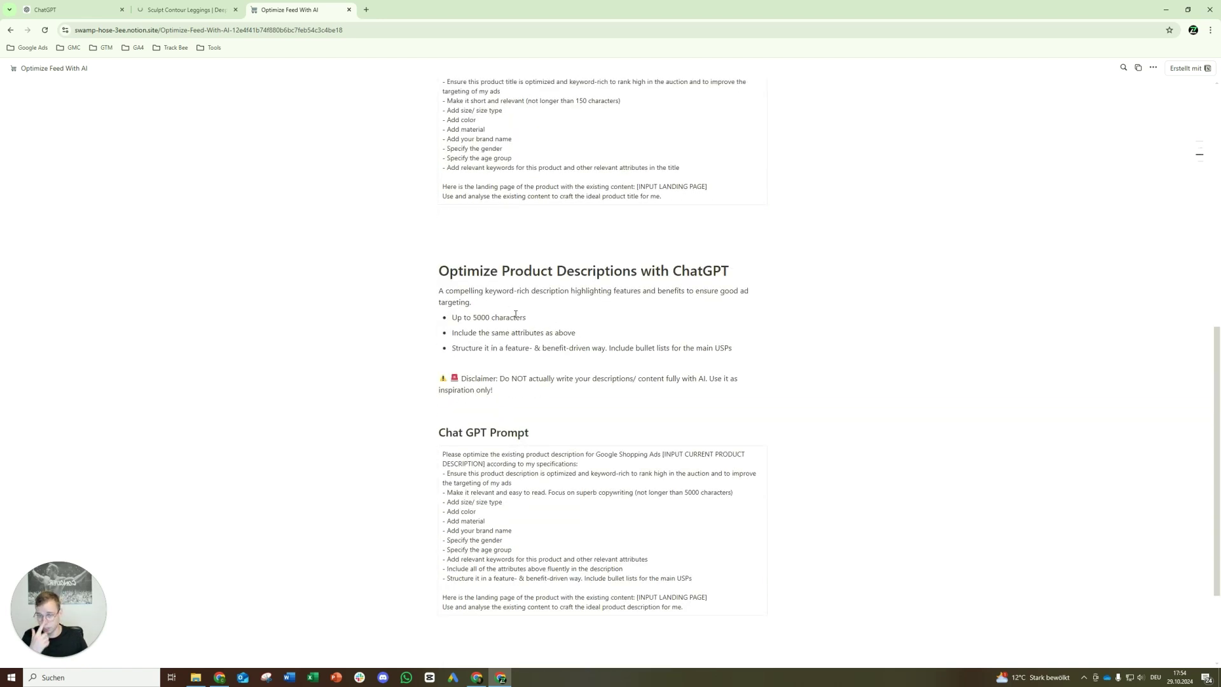
drag(436, 292, 488, 298)
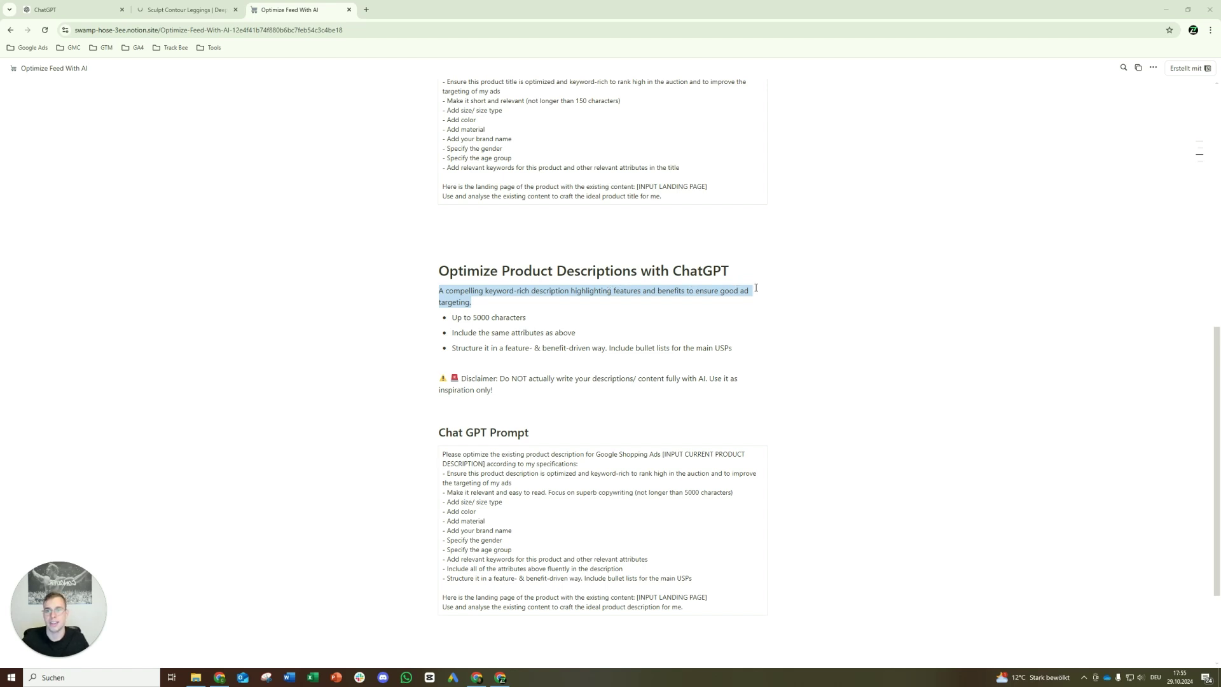
drag(474, 316, 533, 316)
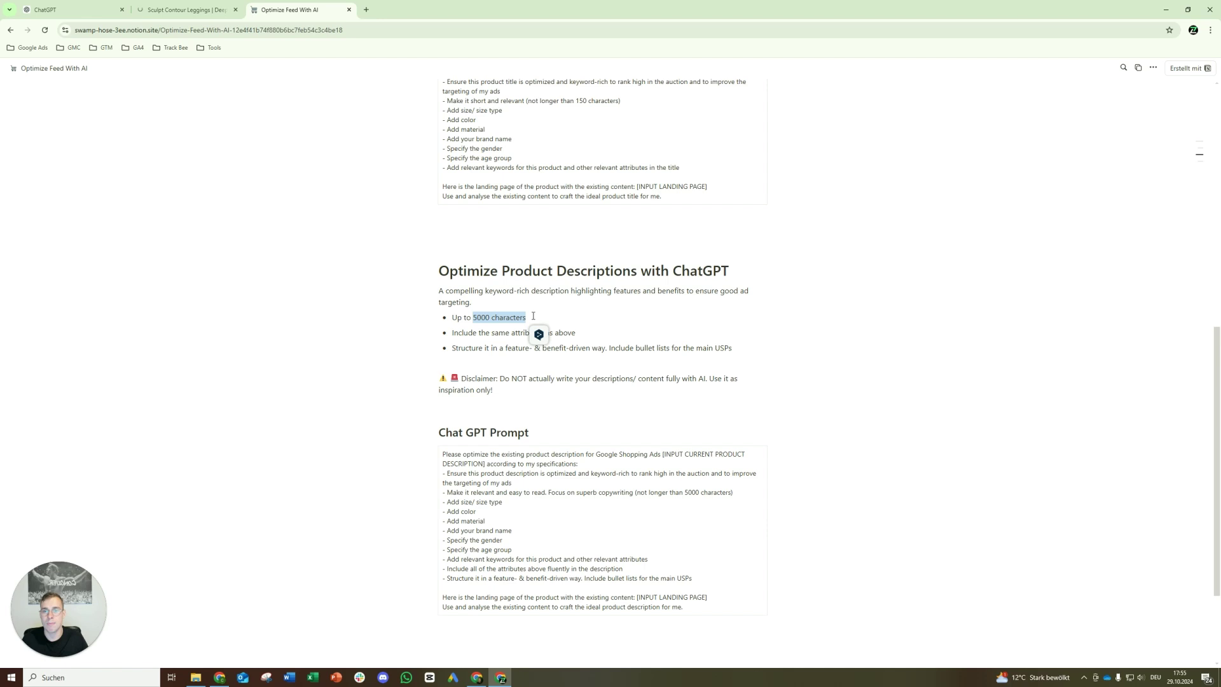
click(580, 310)
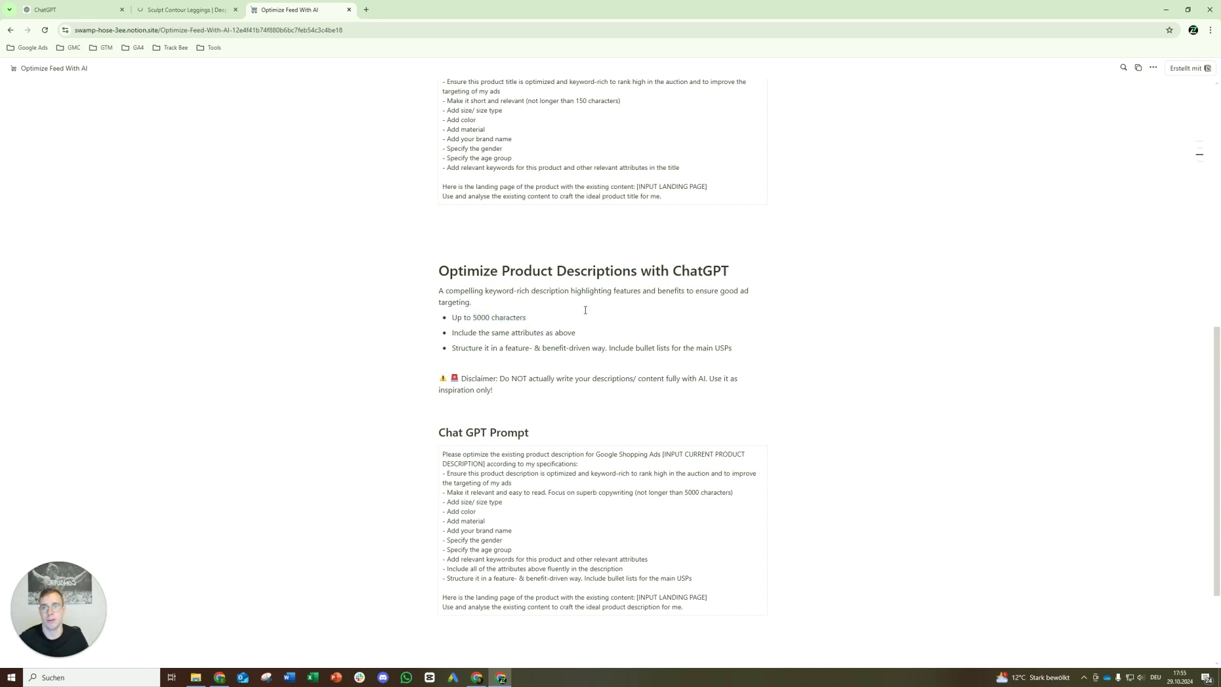
scroll(470, 331, up, 2)
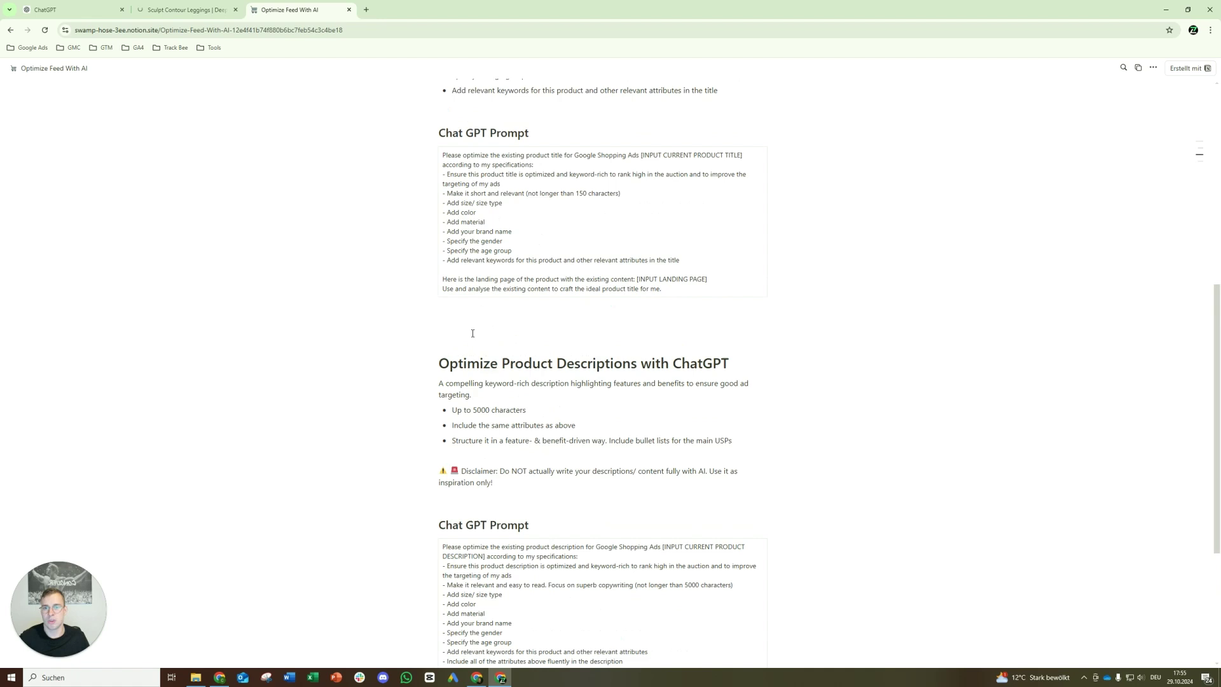
scroll(466, 248, down, 2)
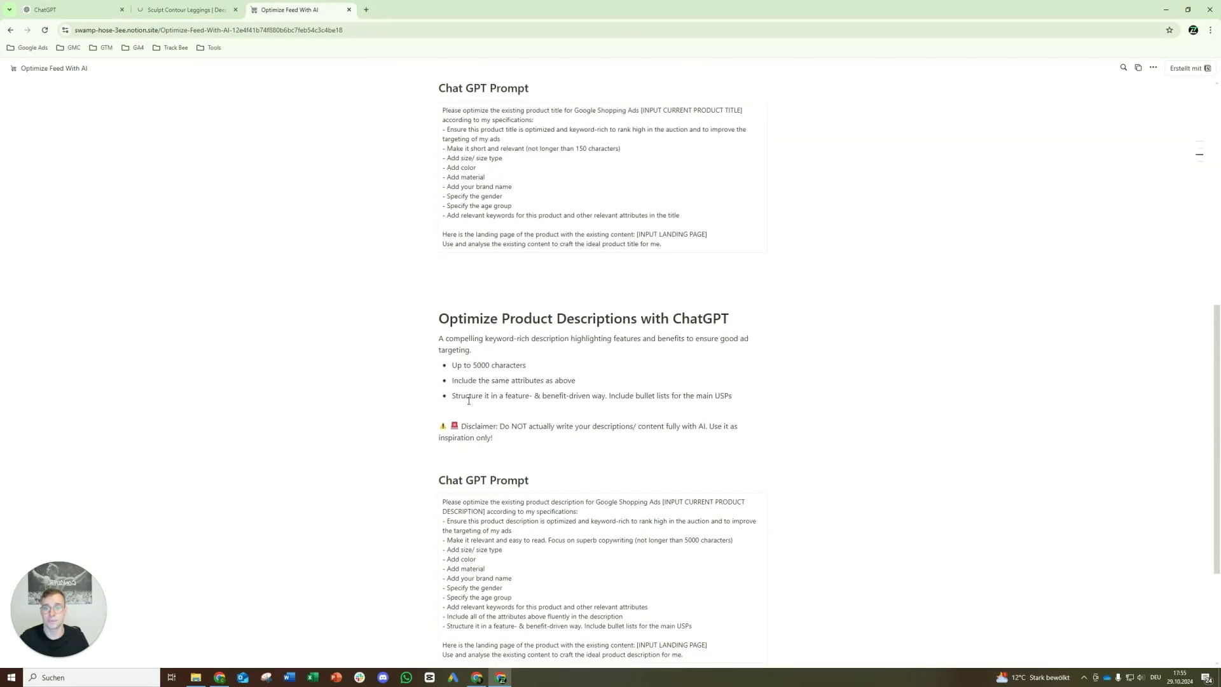
- Highlight the feature- and benefit-driven structure guideline and the description prompt's specifications
drag(453, 396, 583, 403)
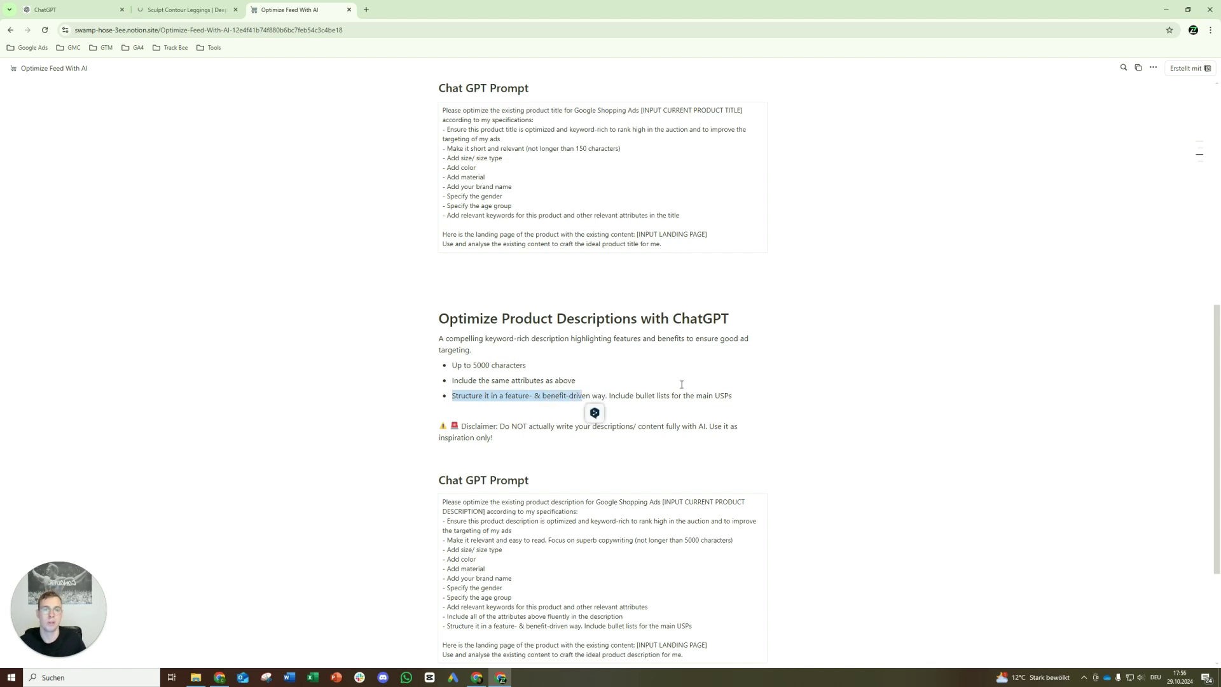
scroll(680, 383, down, 1)
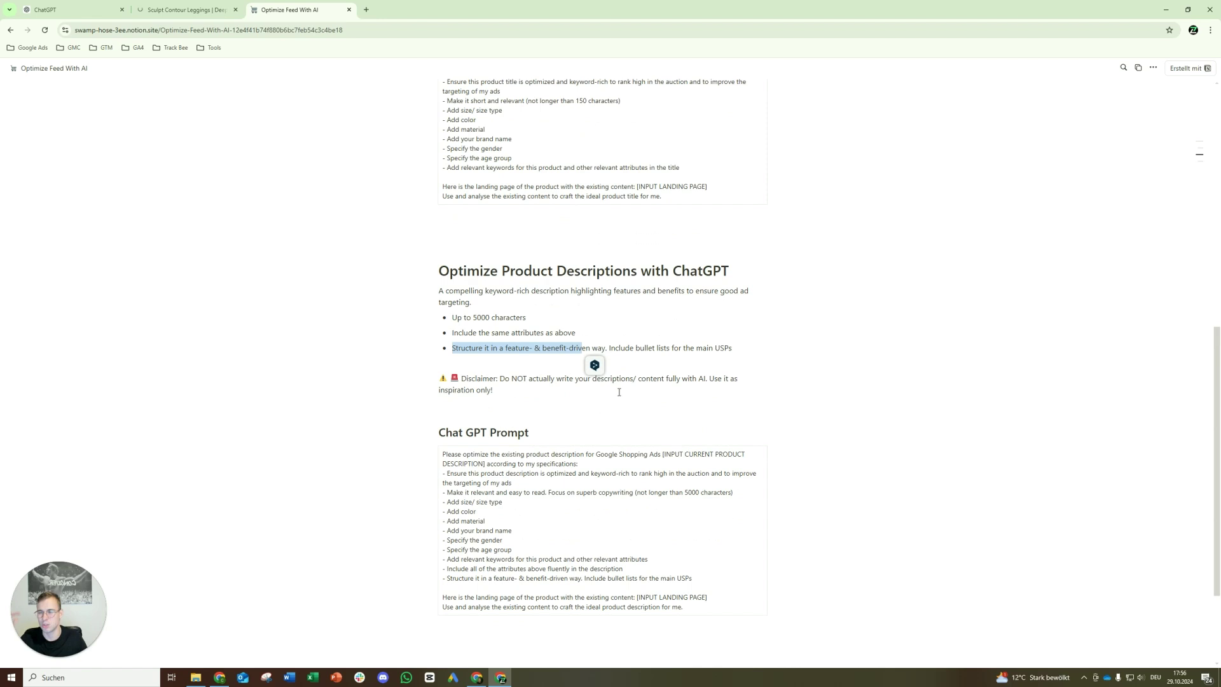
scroll(618, 391, down, 1)
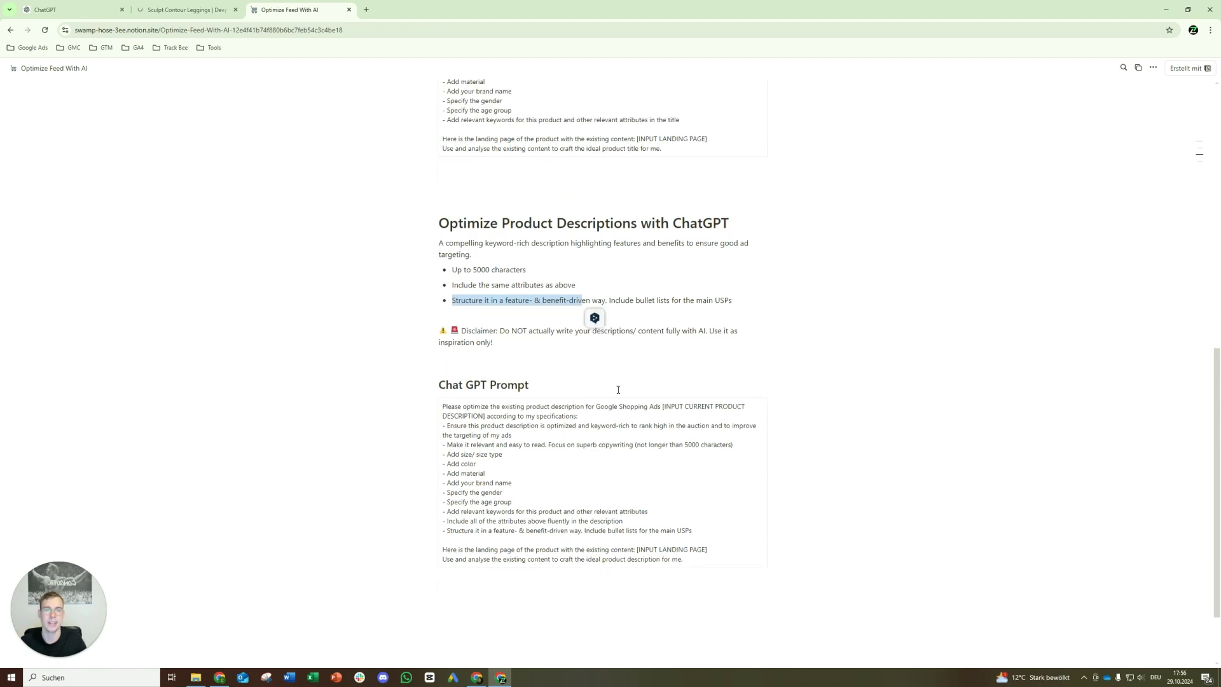
click(522, 430)
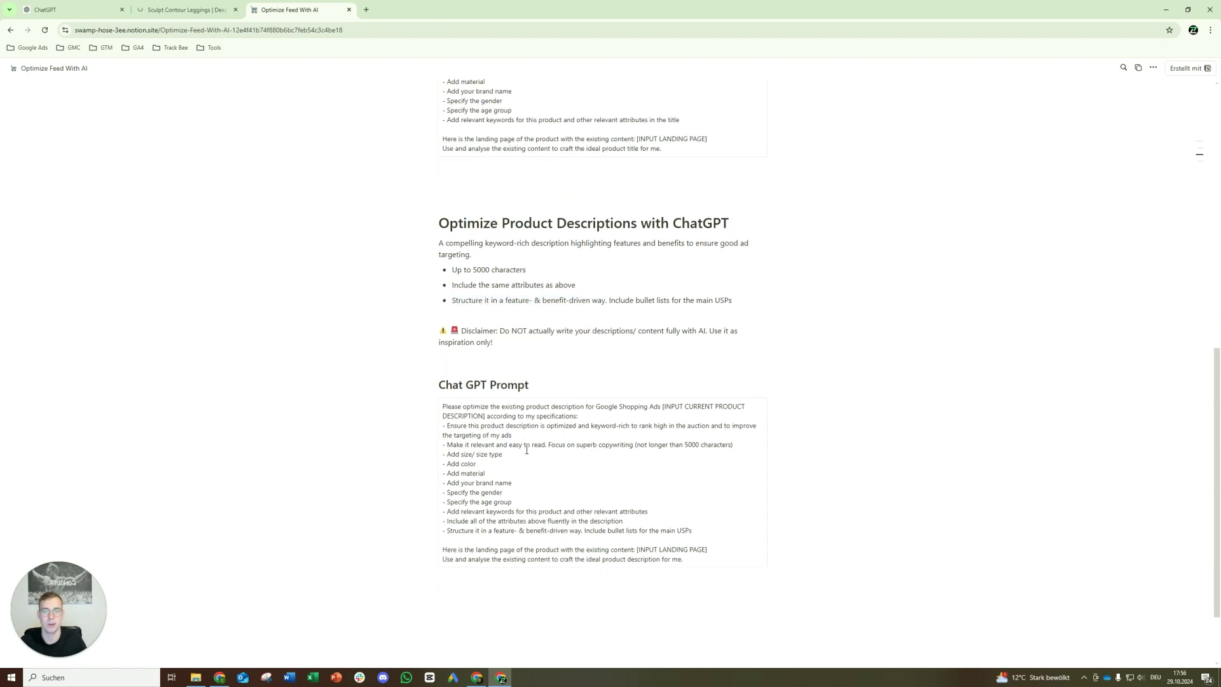
drag(451, 408, 606, 494)
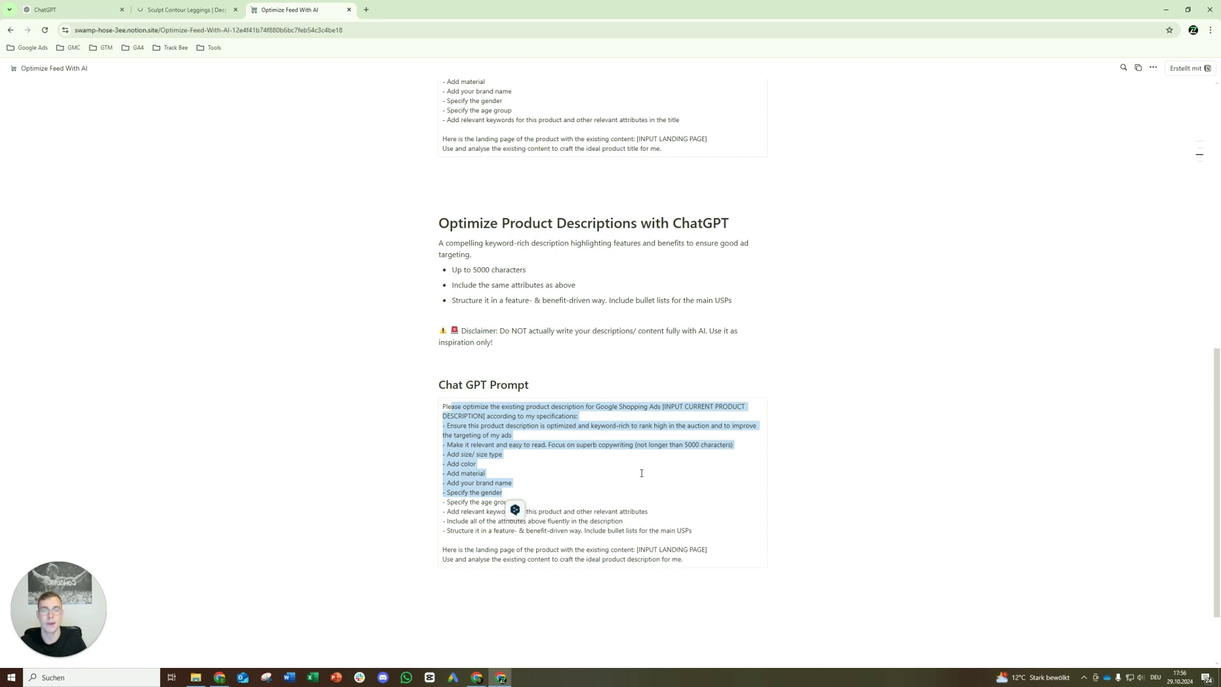
scroll(642, 470, up, 7)
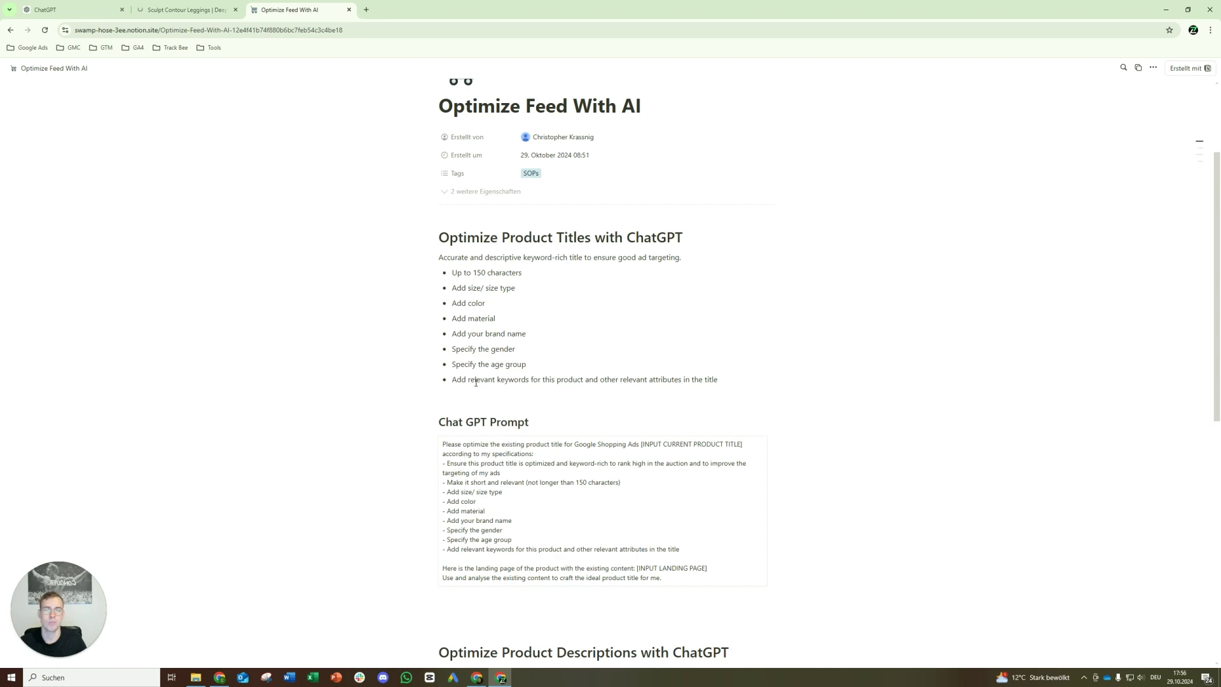
- Copy the entire product-title ChatGPT prompt block and switch to an empty ChatGPT chat
drag(475, 381, 528, 380)
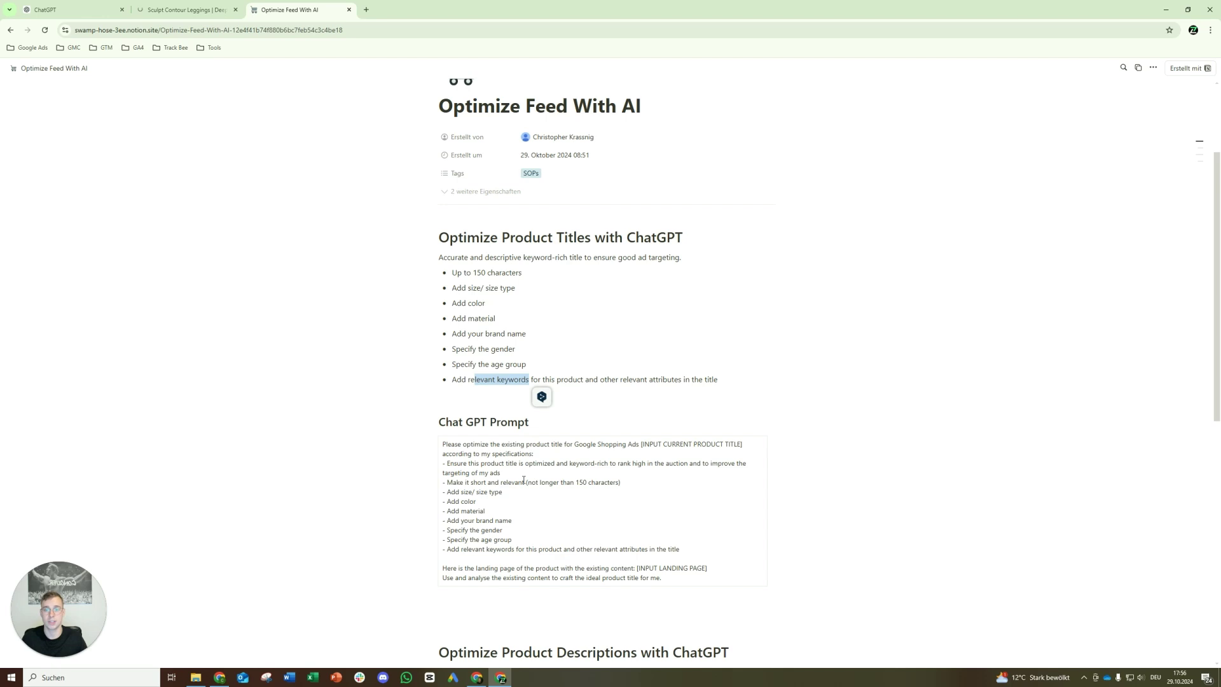
click(518, 368)
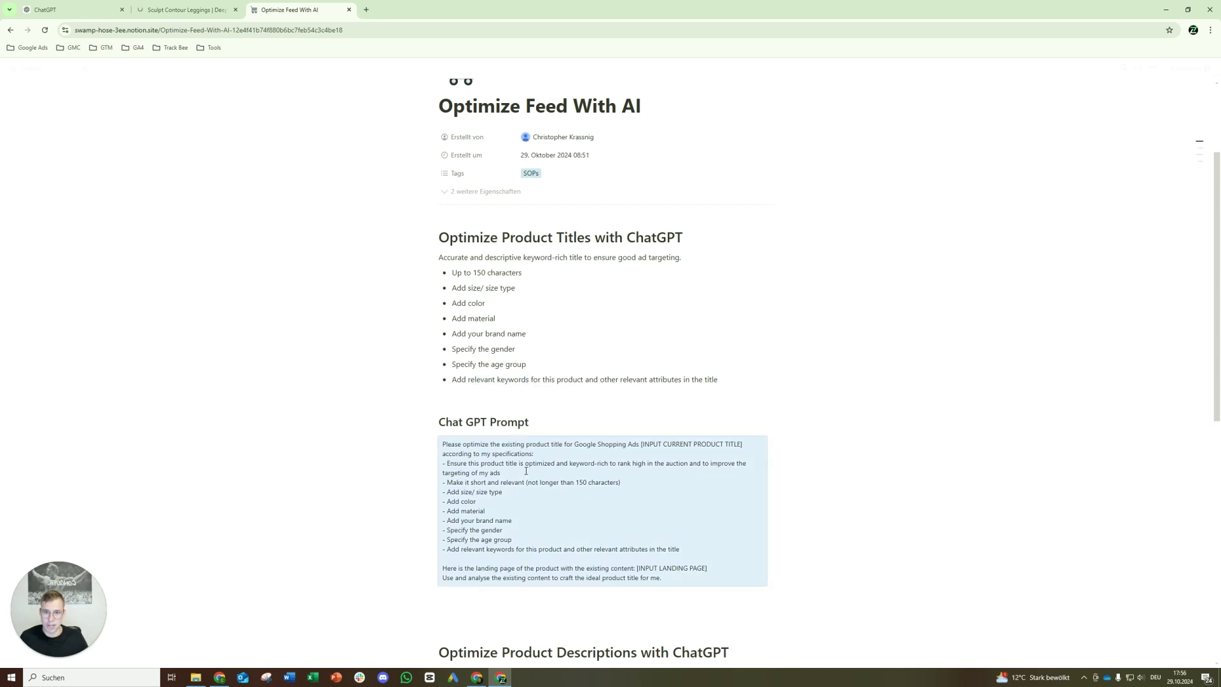
drag(662, 578, 445, 436)
key(ctrl+c)
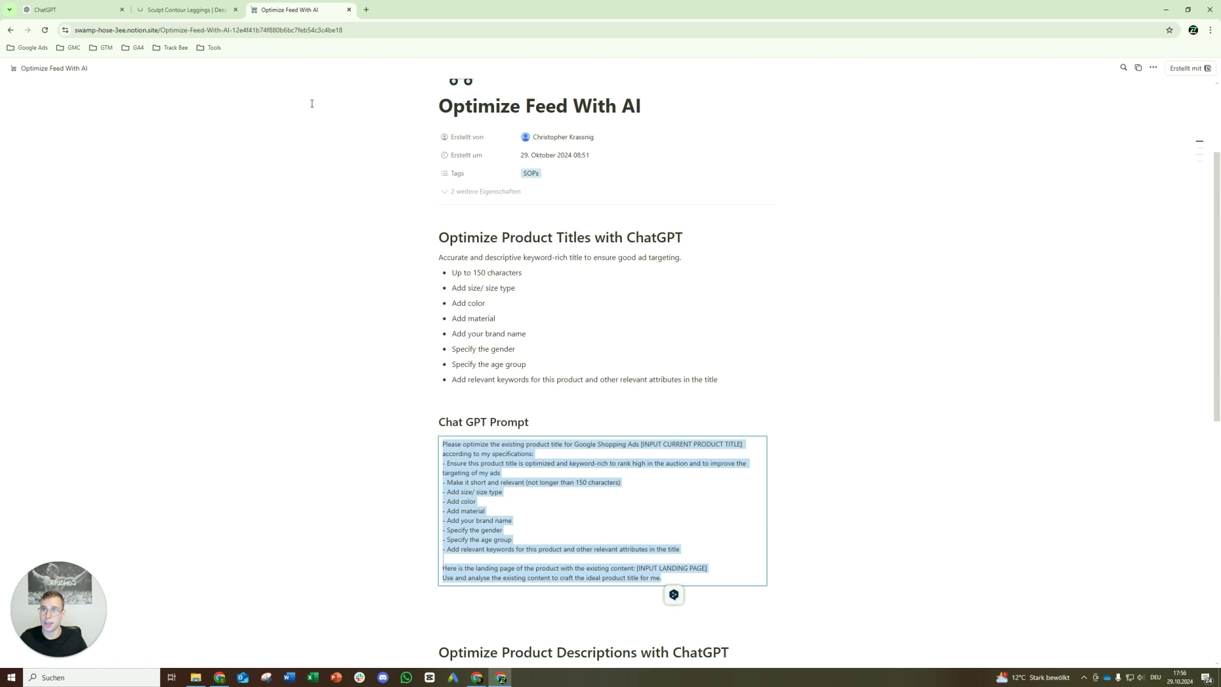
click(185, 10)
click(74, 5)
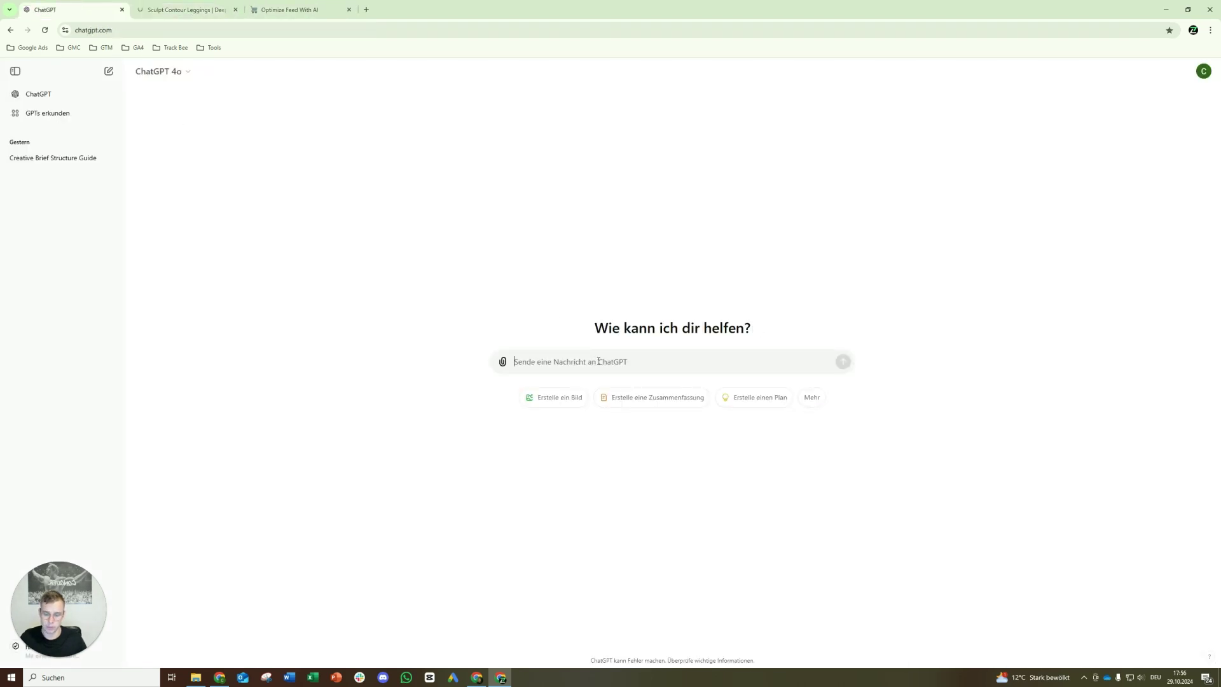
- Paste the title prompt and replace [INPUT CURRENT PRODUCT TITLE] with 'Sculpt Contour Leggings | Deep Sea'
key(ctrl+v)
drag(749, 290, 802, 298)
drag(568, 306, 582, 295)
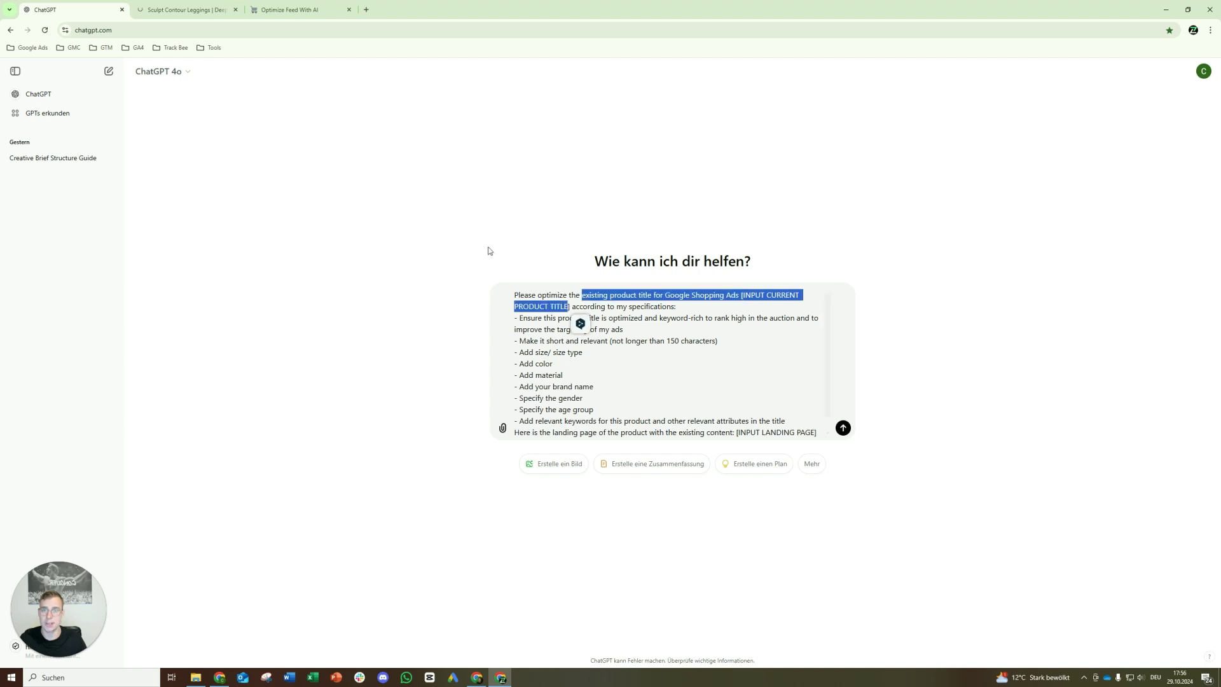
click(200, 8)
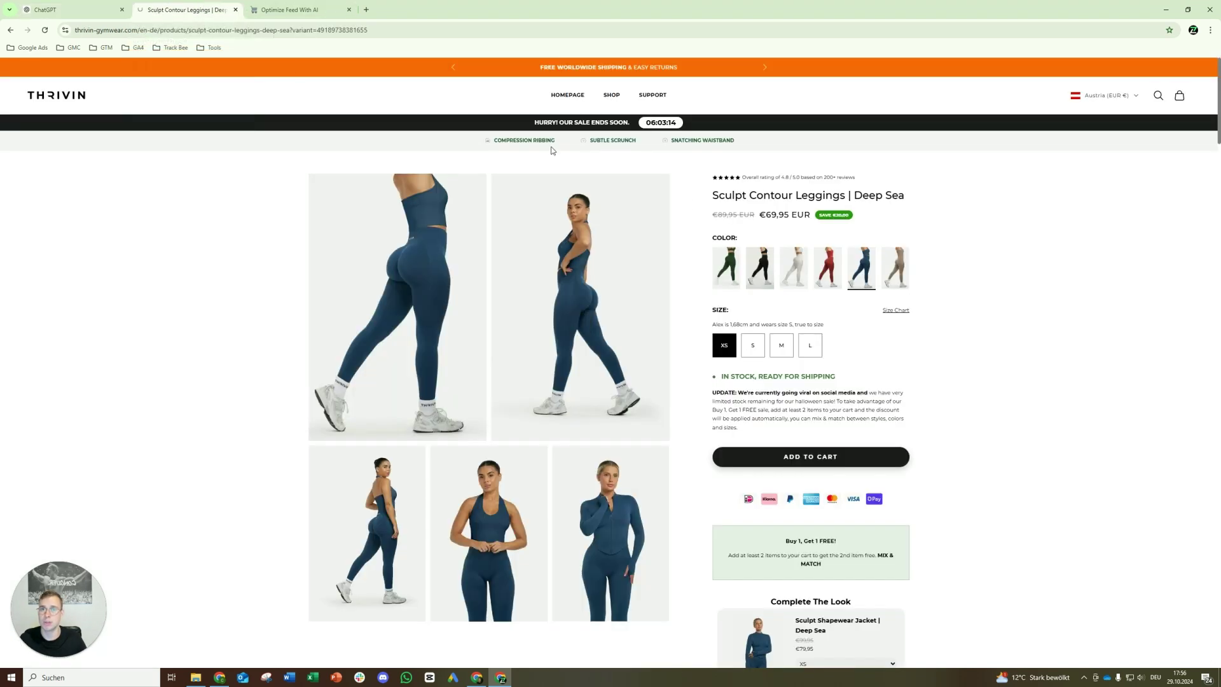
drag(712, 195, 928, 199)
key(ctrl+c)
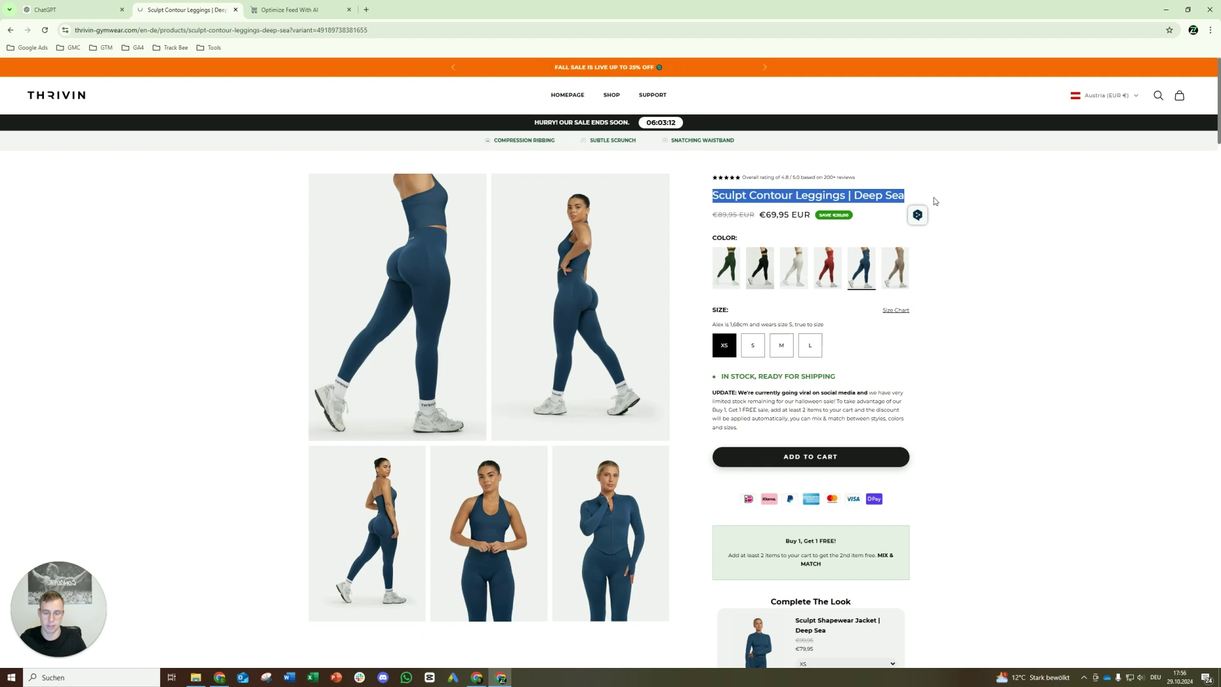
click(50, 9)
click(676, 320)
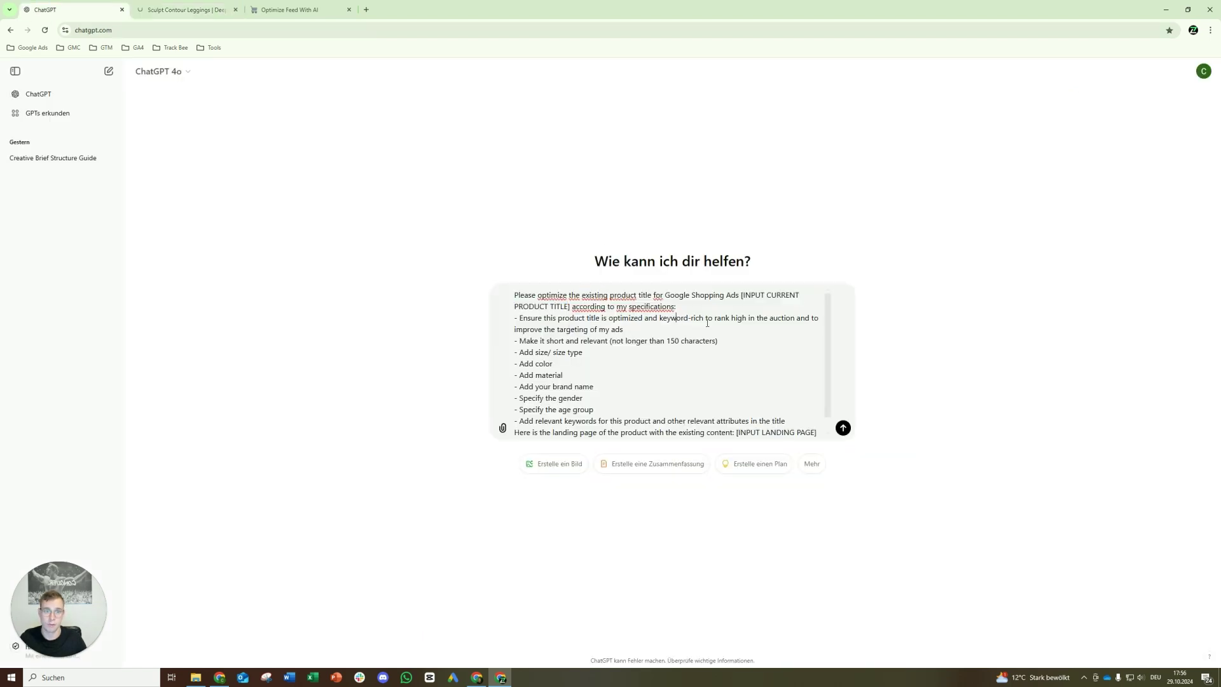
drag(744, 295, 567, 307)
key(ctrl+v)
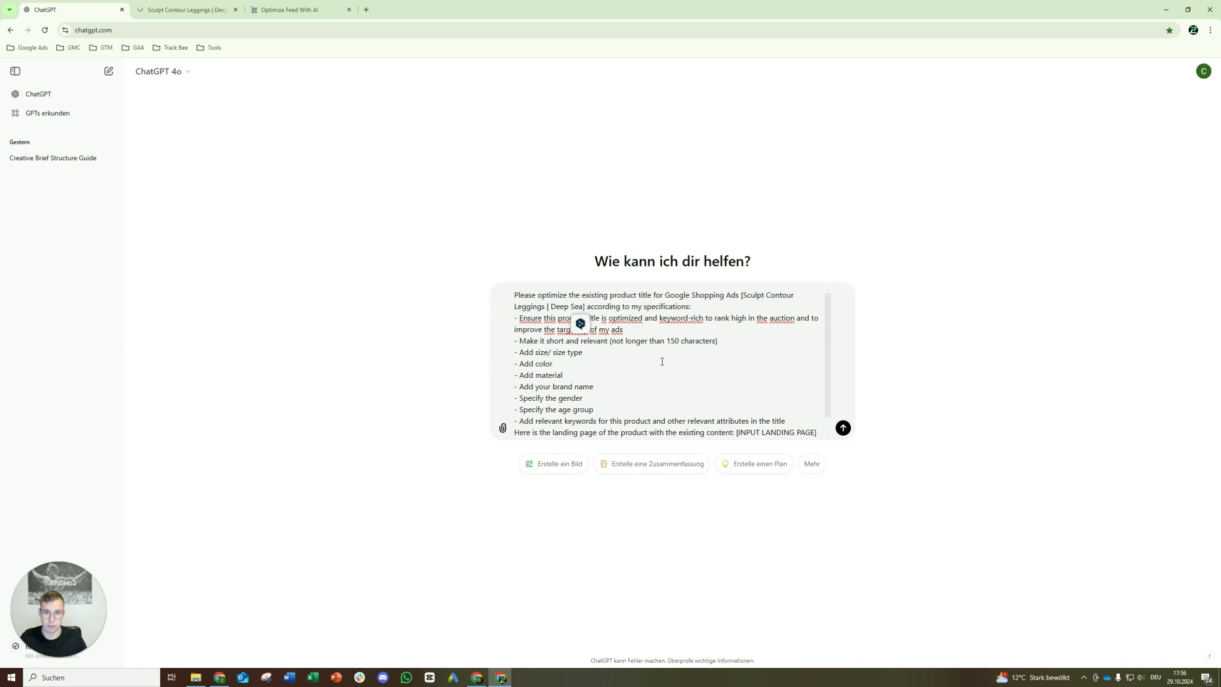
- Replace [INPUT LANDING PAGE] with the product page URL and send the prompt
scroll(662, 362, down, 2)
click(187, 10)
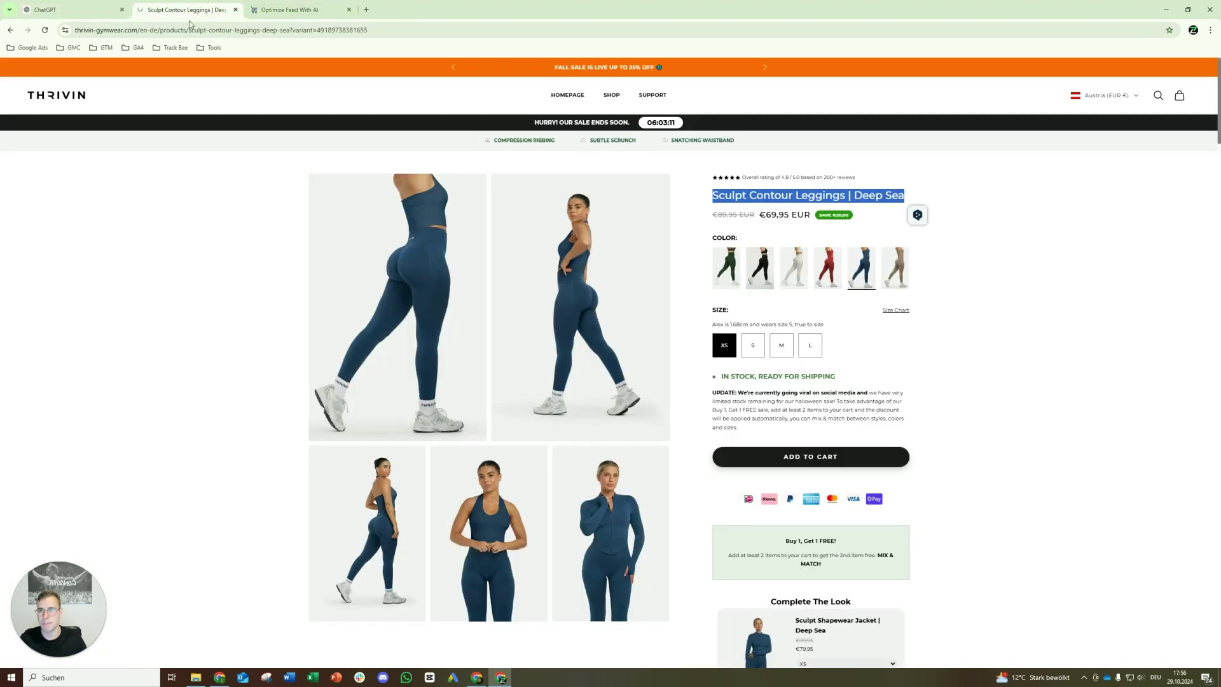
double_click(393, 32)
key(ctrl+a)
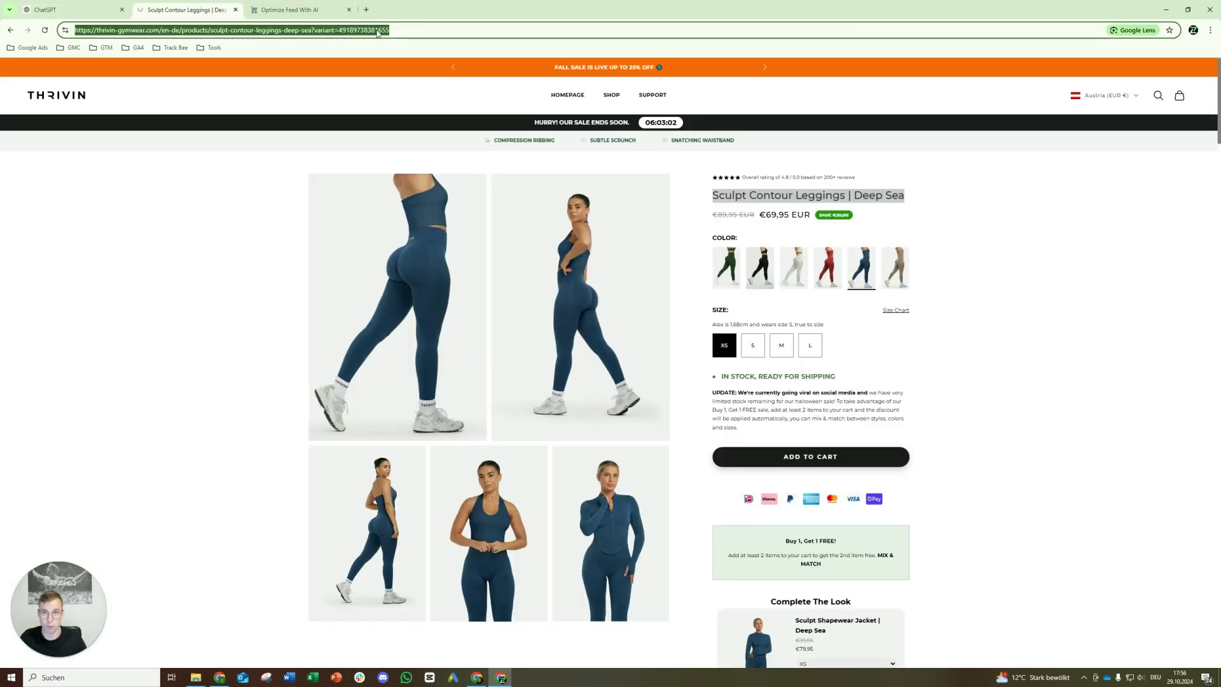
click(70, 9)
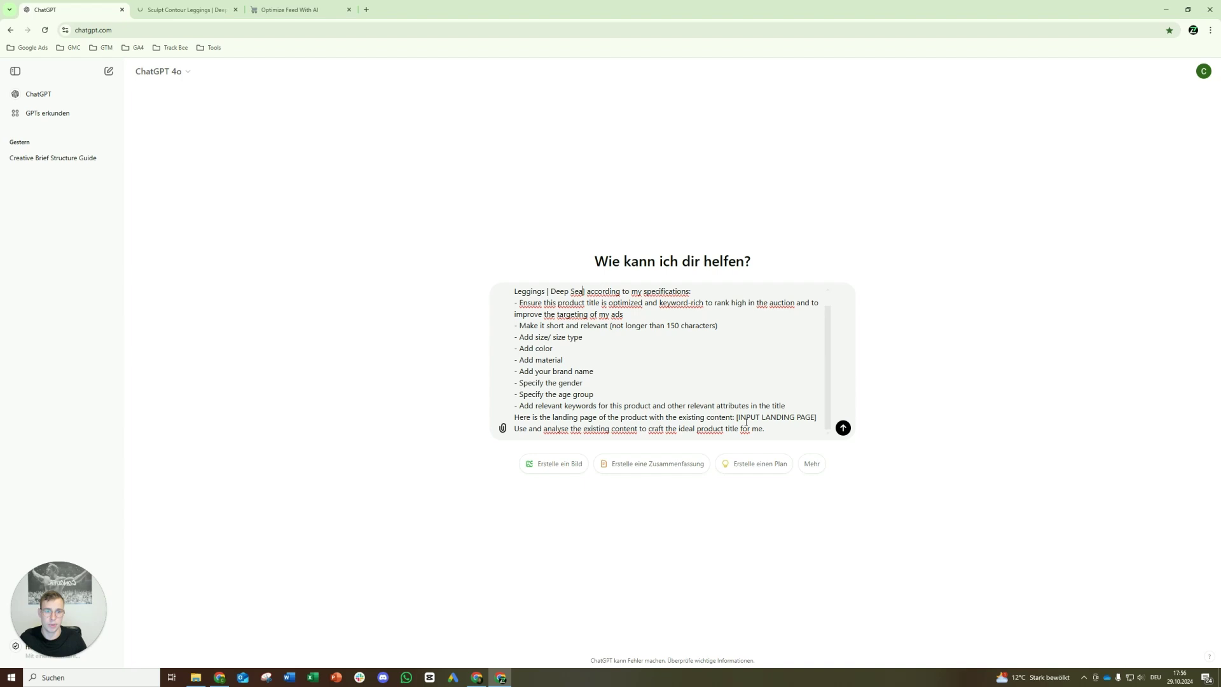
drag(737, 418, 812, 418)
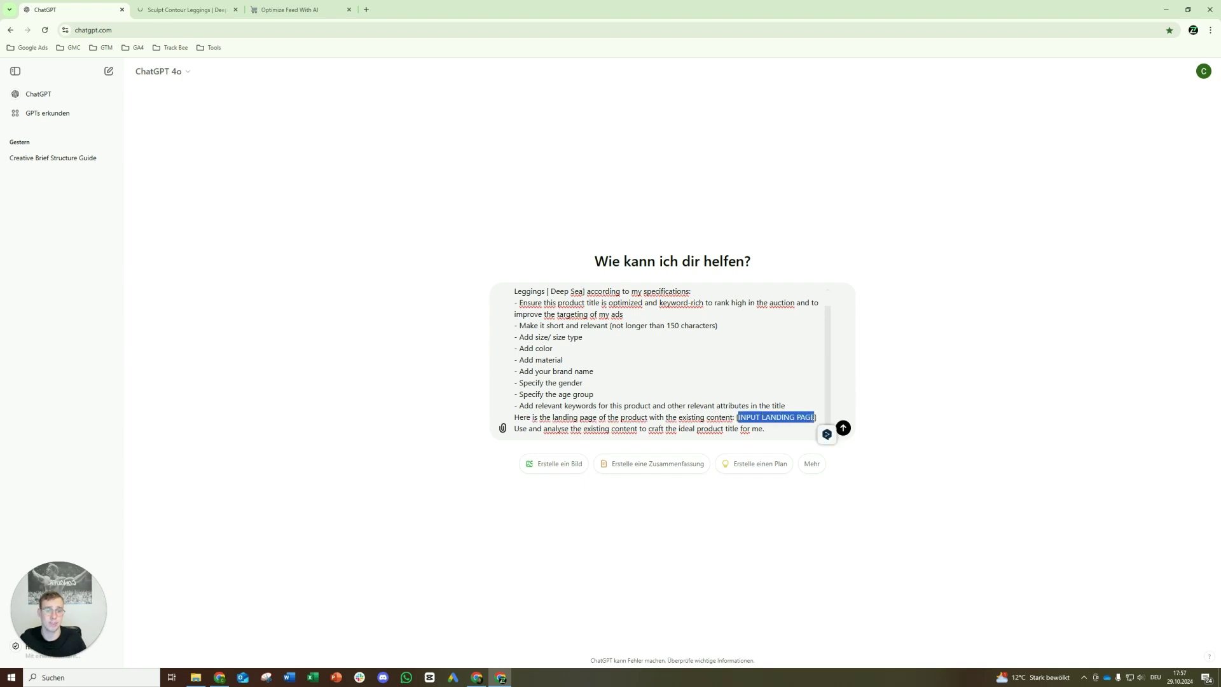
key(ctrl+v)
scroll(813, 409, down, 1)
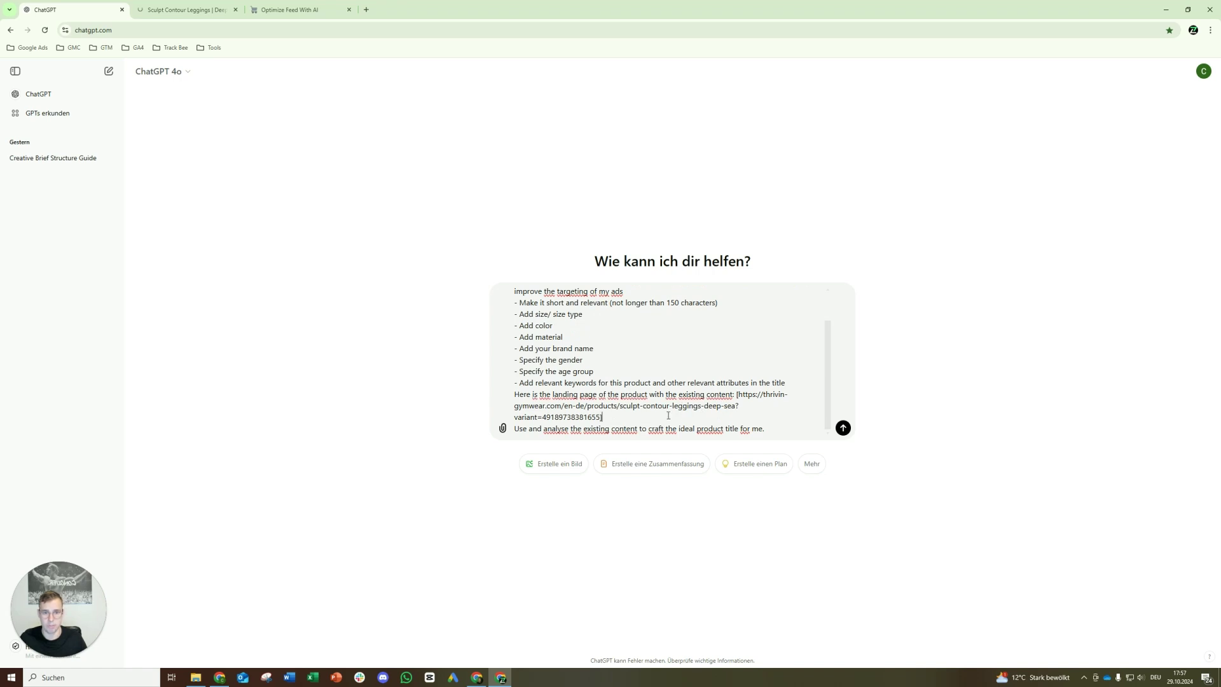
scroll(668, 414, up, 2)
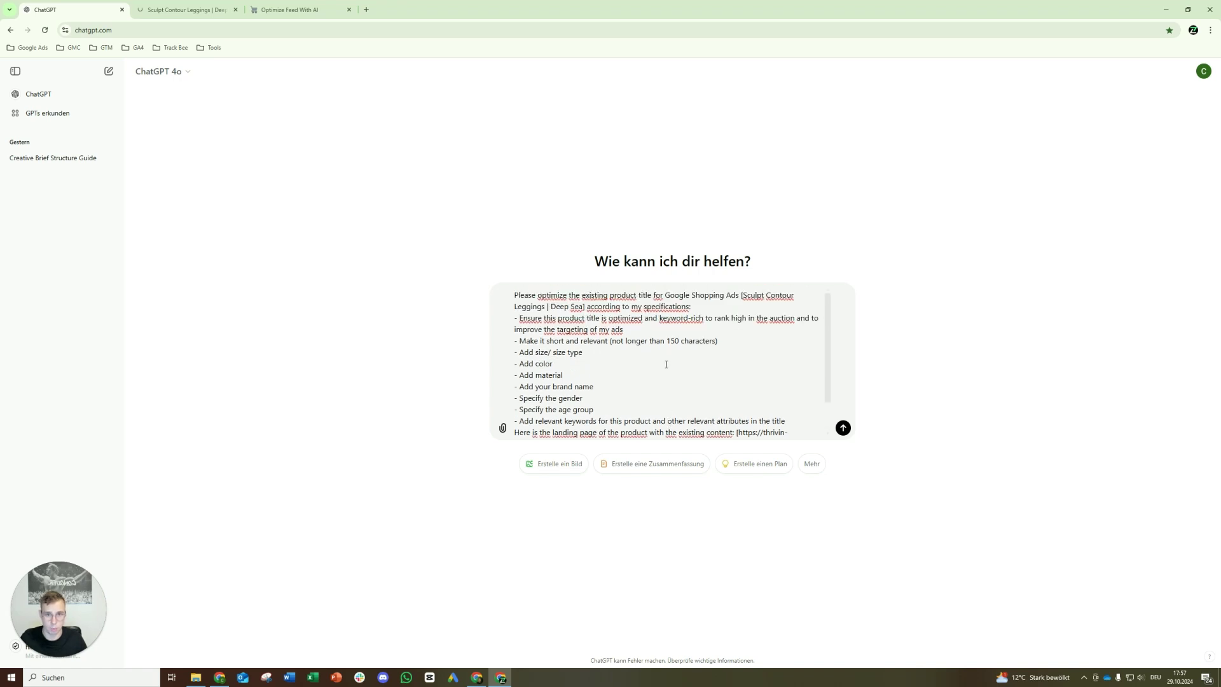
scroll(666, 364, down, 2)
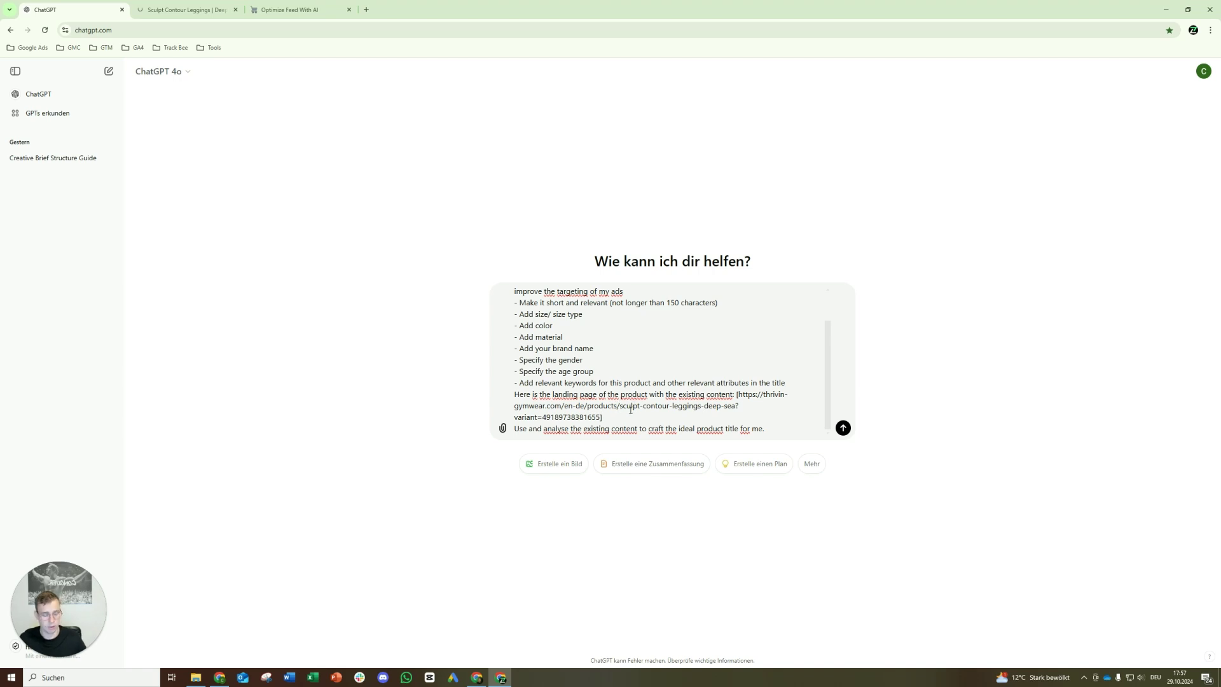
key(Return)
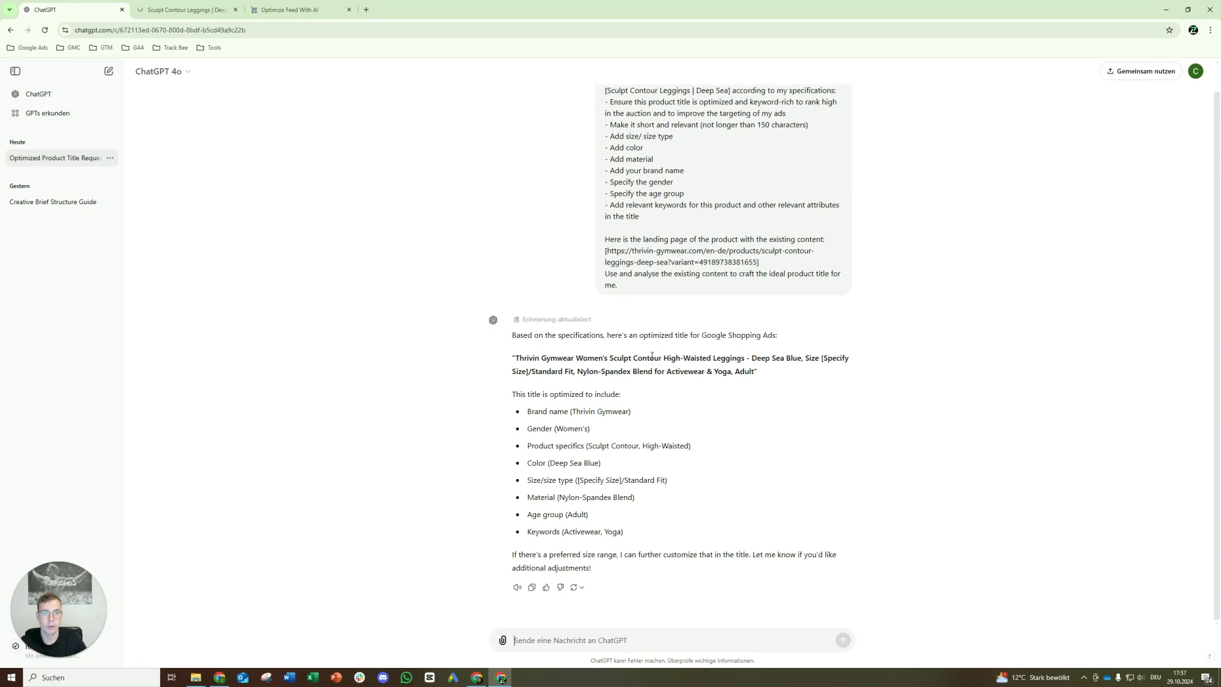
- Examine the 'High-Waisted' and size-and-fit wording of the suggested title, then return to the Notion prompt
mouse_move(659, 357)
mouse_down()
mouse_move(711, 357)
mouse_move(676, 358)
mouse_up()
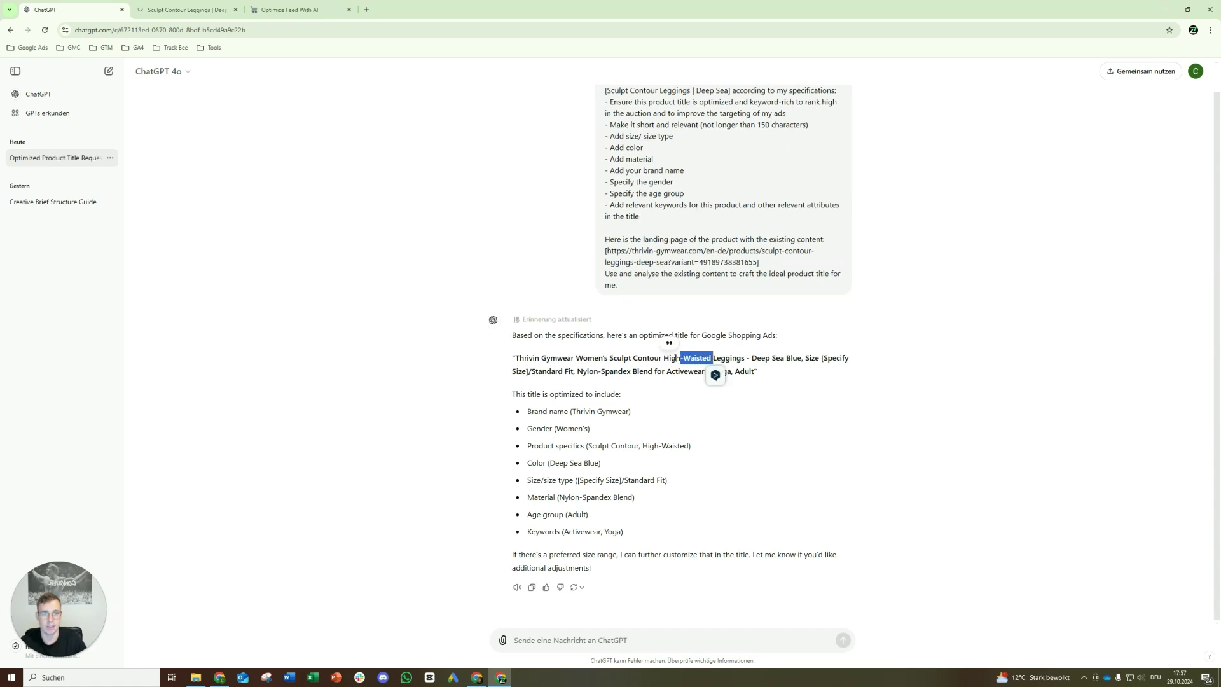
click(674, 358)
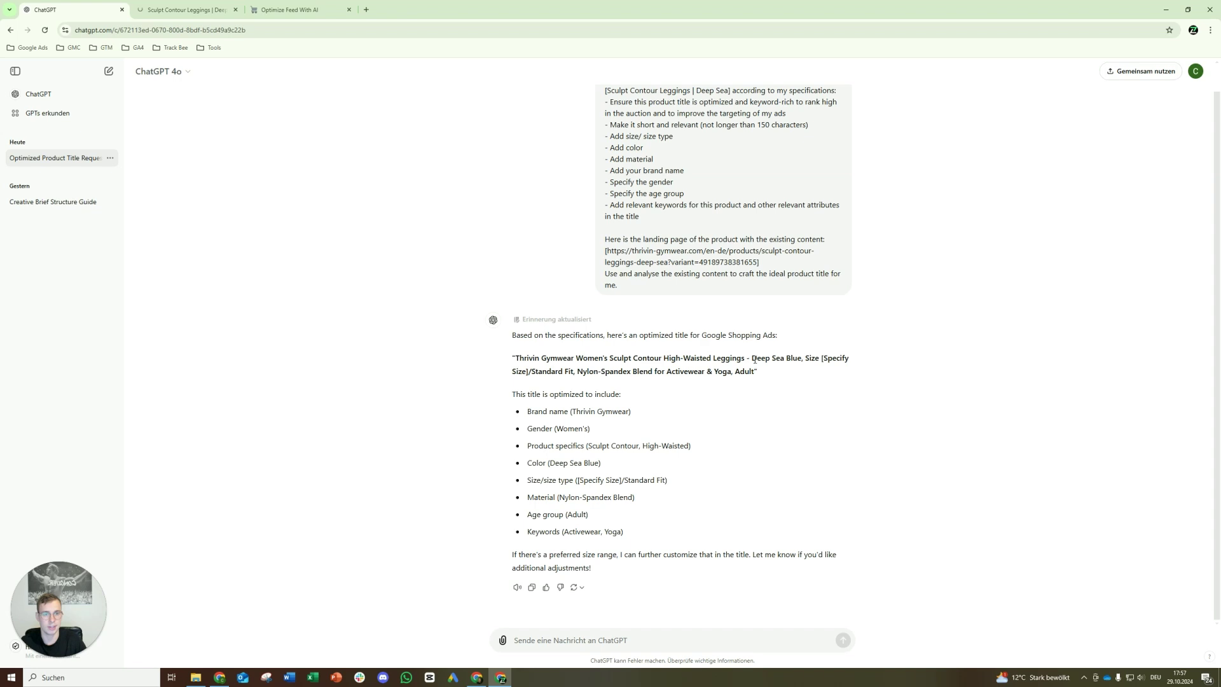
drag(806, 360, 589, 372)
click(536, 366)
key(ctrl+Tab)
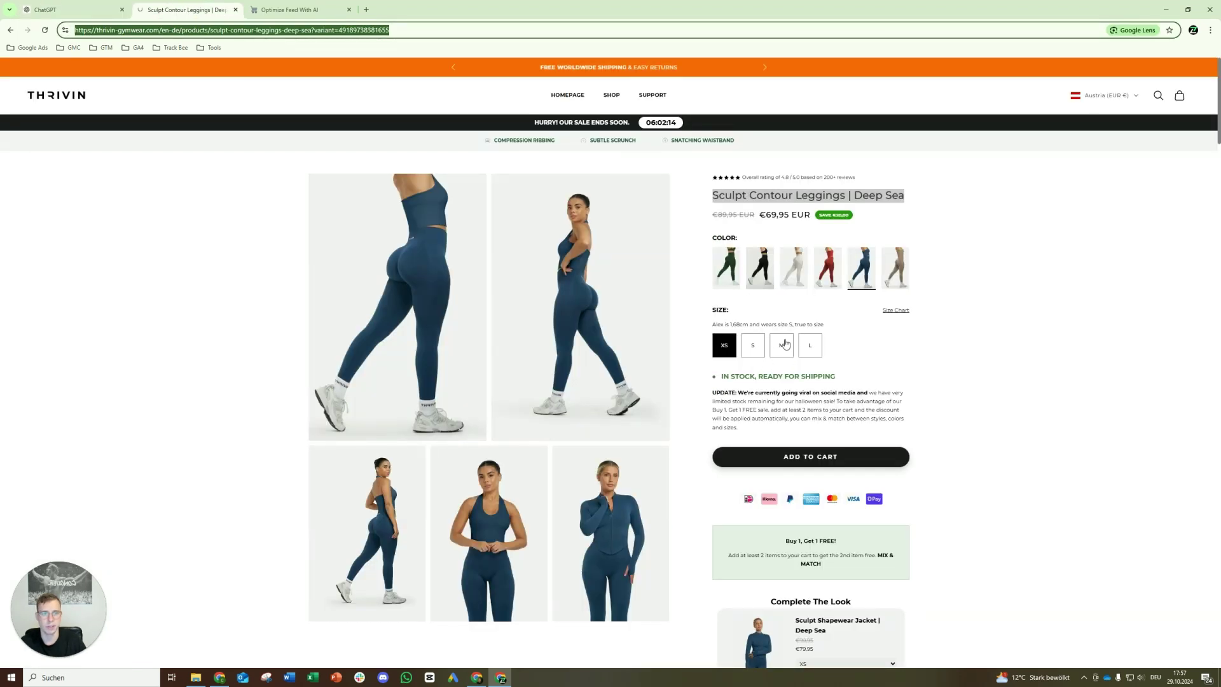
click(70, 10)
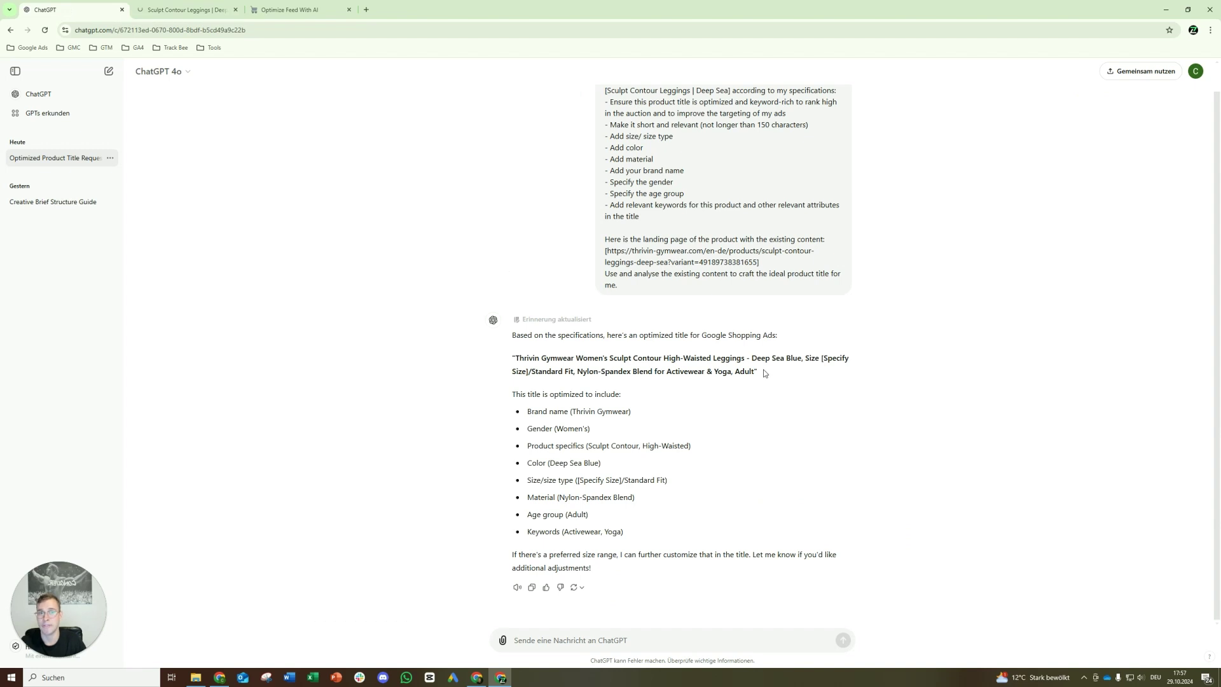
scroll(765, 373, up, 1)
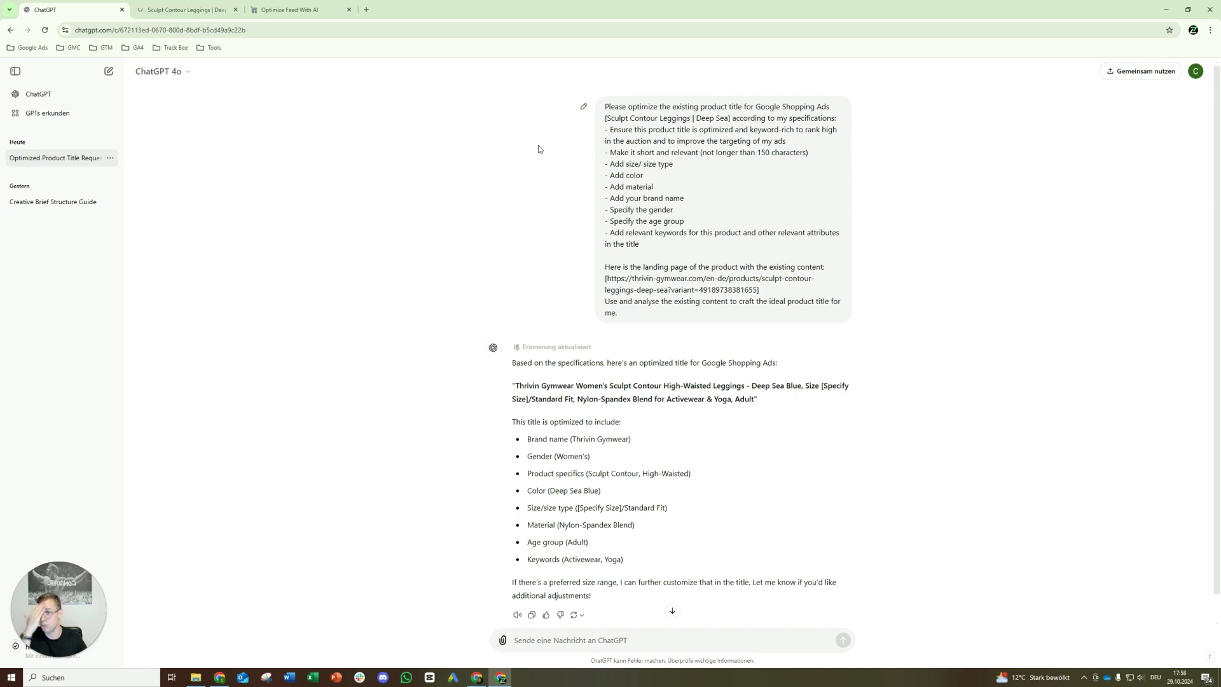
click(290, 9)
click(595, 510)
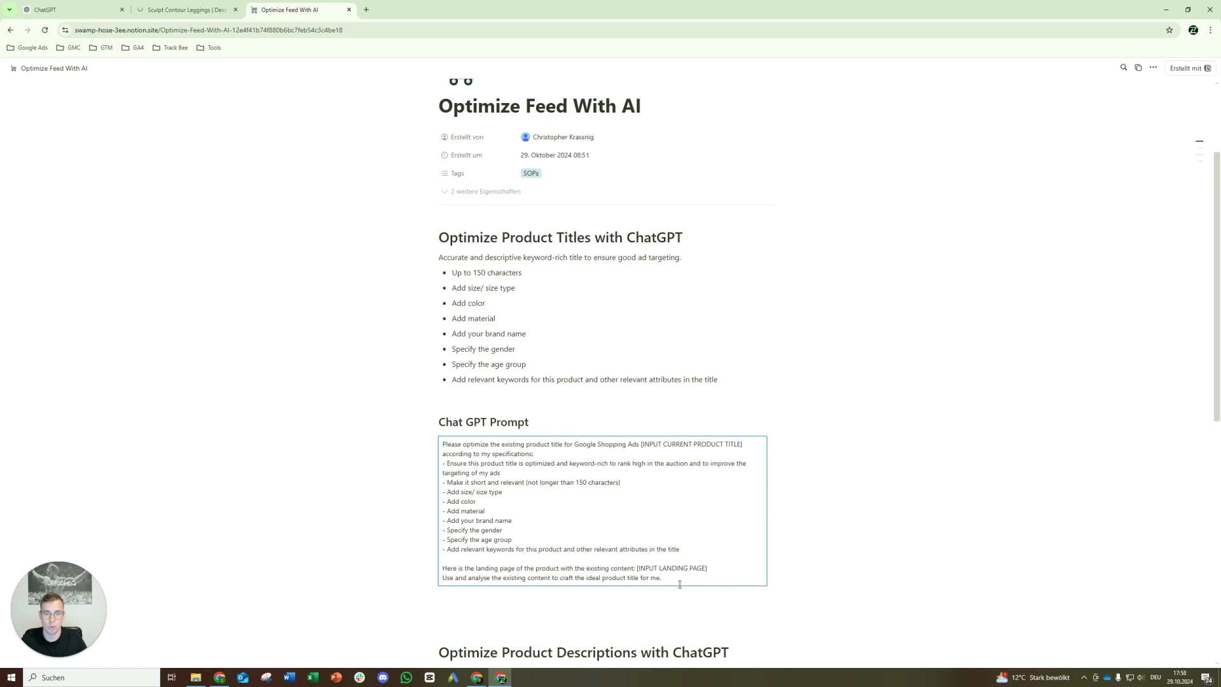
- Start a new message 'Let's try again with some adjustmenst.' followed by the copied title prompt
drag(679, 580, 442, 443)
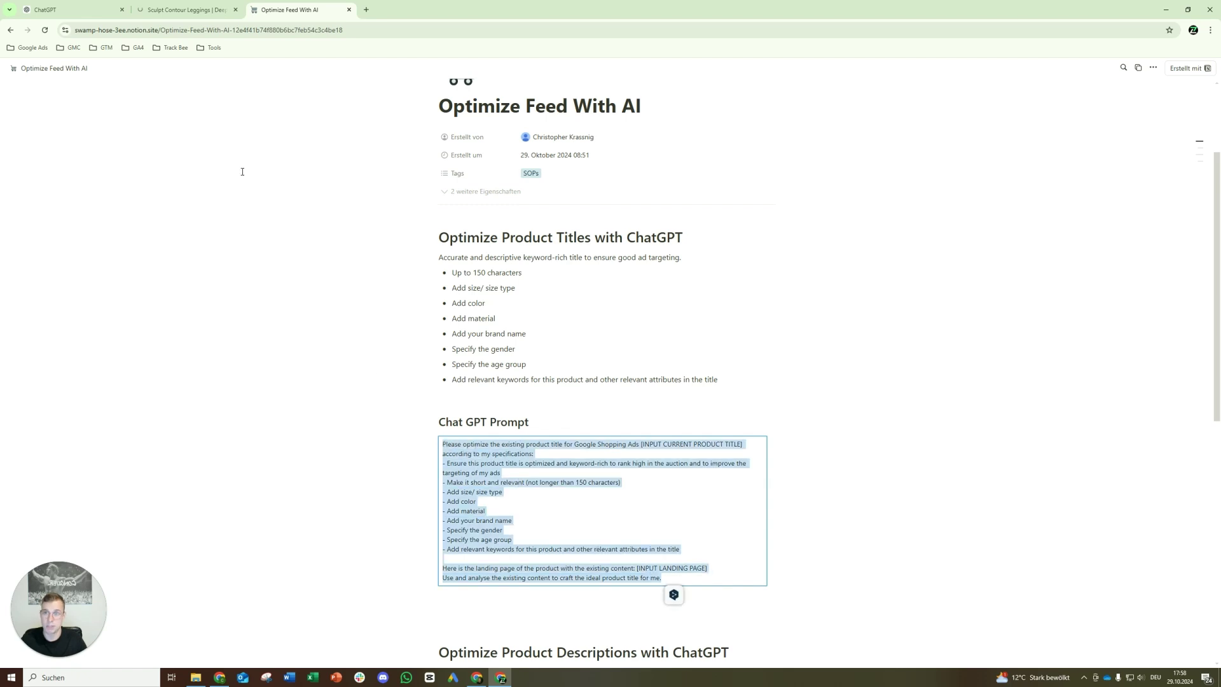
click(80, 19)
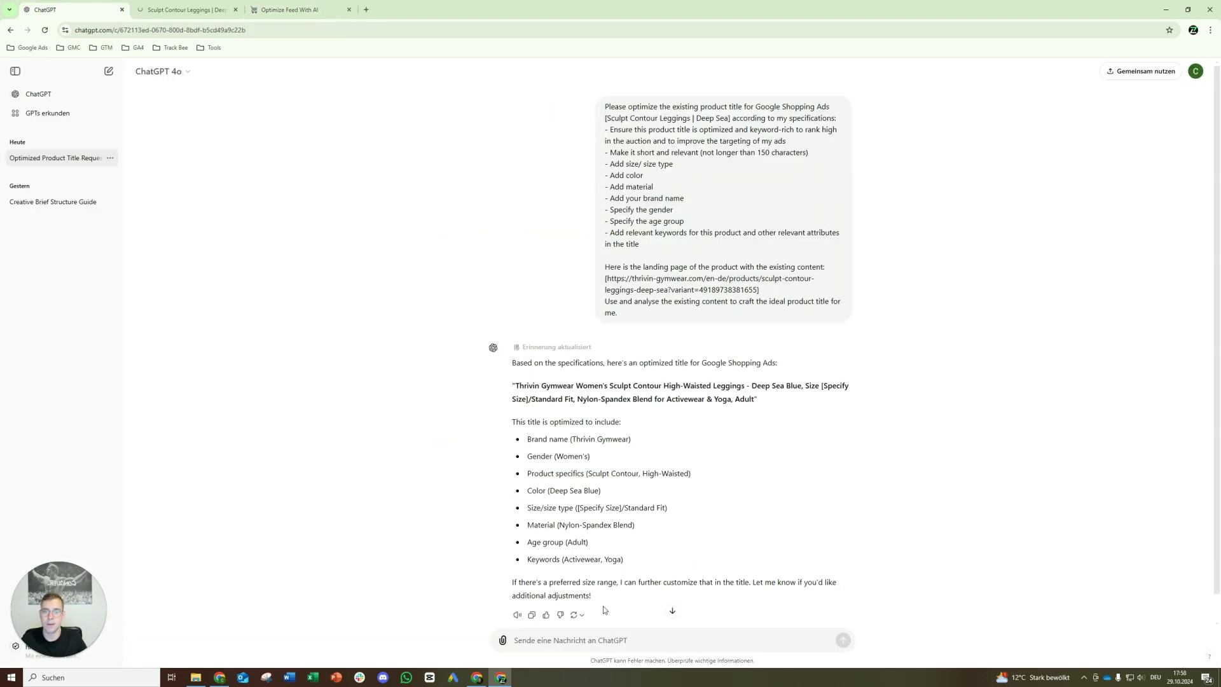
click(608, 639)
text(Let's )
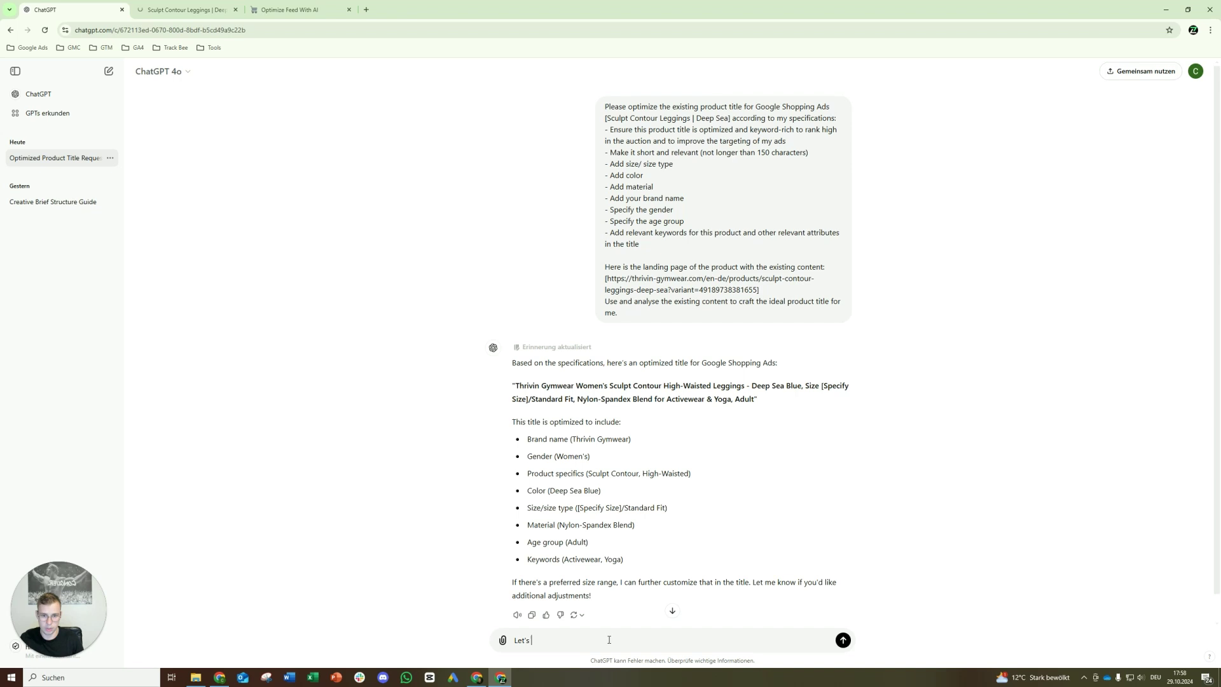
text(try again with some adjustmenst)
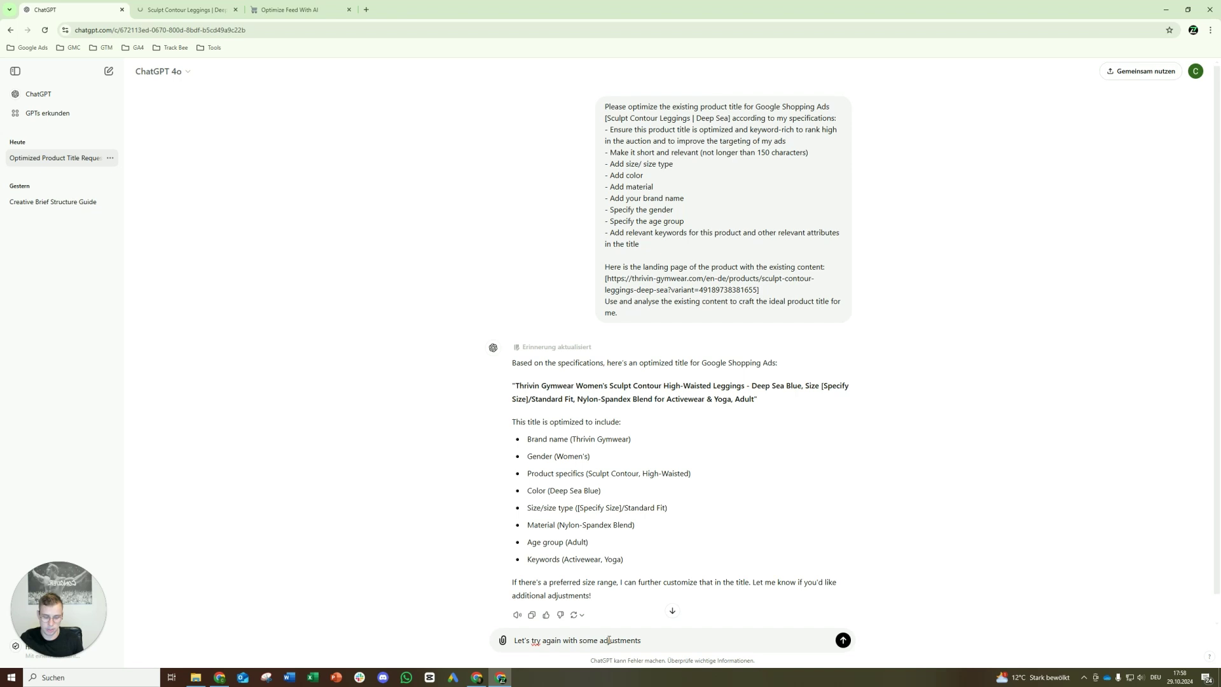
text(.)
key(ctrl+v)
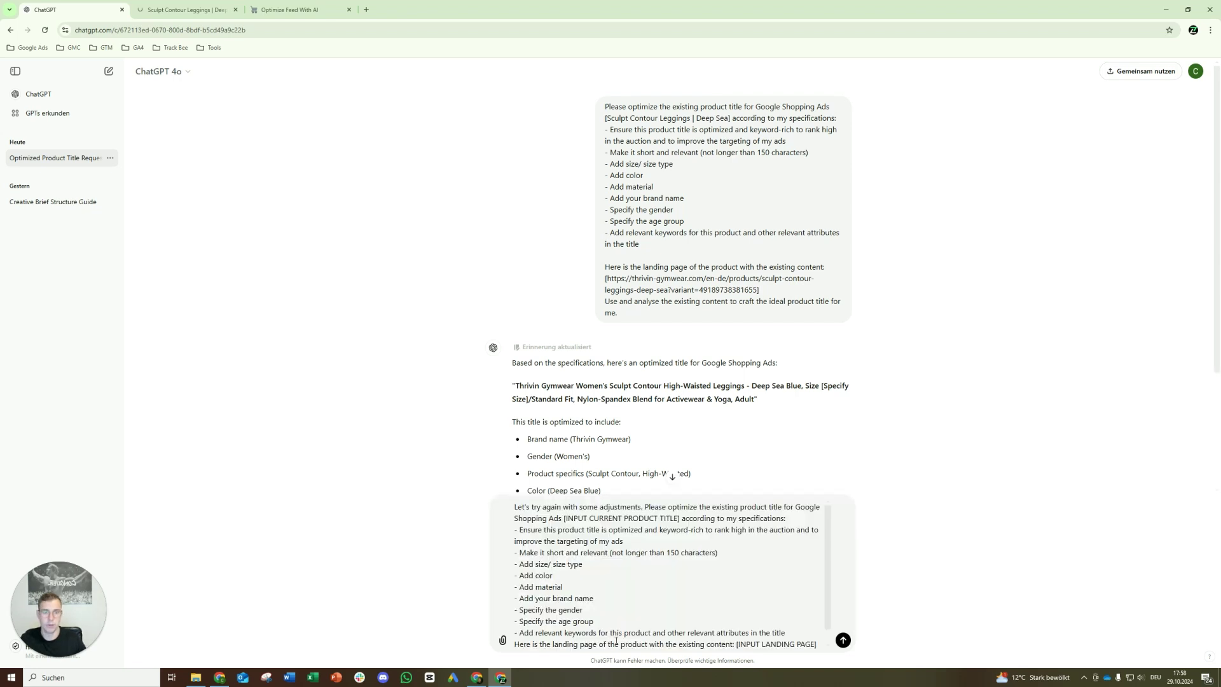
- Replace the [INPUT CURRENT PRODUCT TITLE] placeholder with 'Sculpt Contour Leggings | Deep Sea'
click(191, 9)
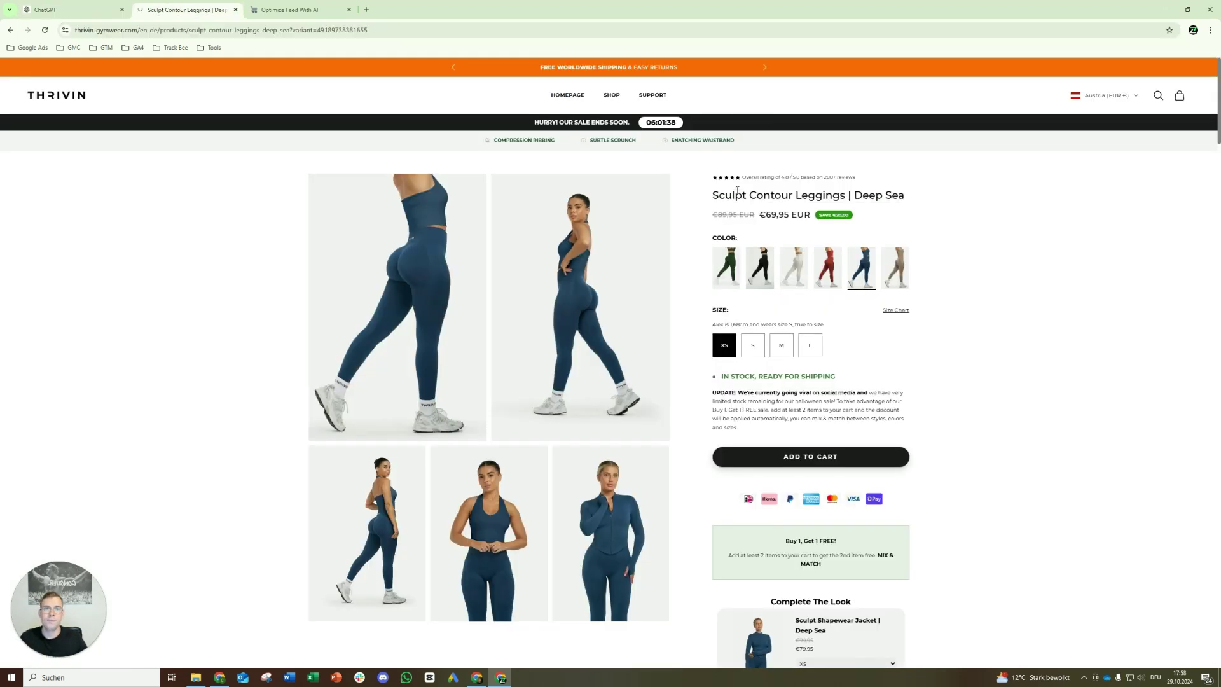
mouse_move(714, 195)
mouse_down()
mouse_move(814, 215)
mouse_move(895, 196)
mouse_up()
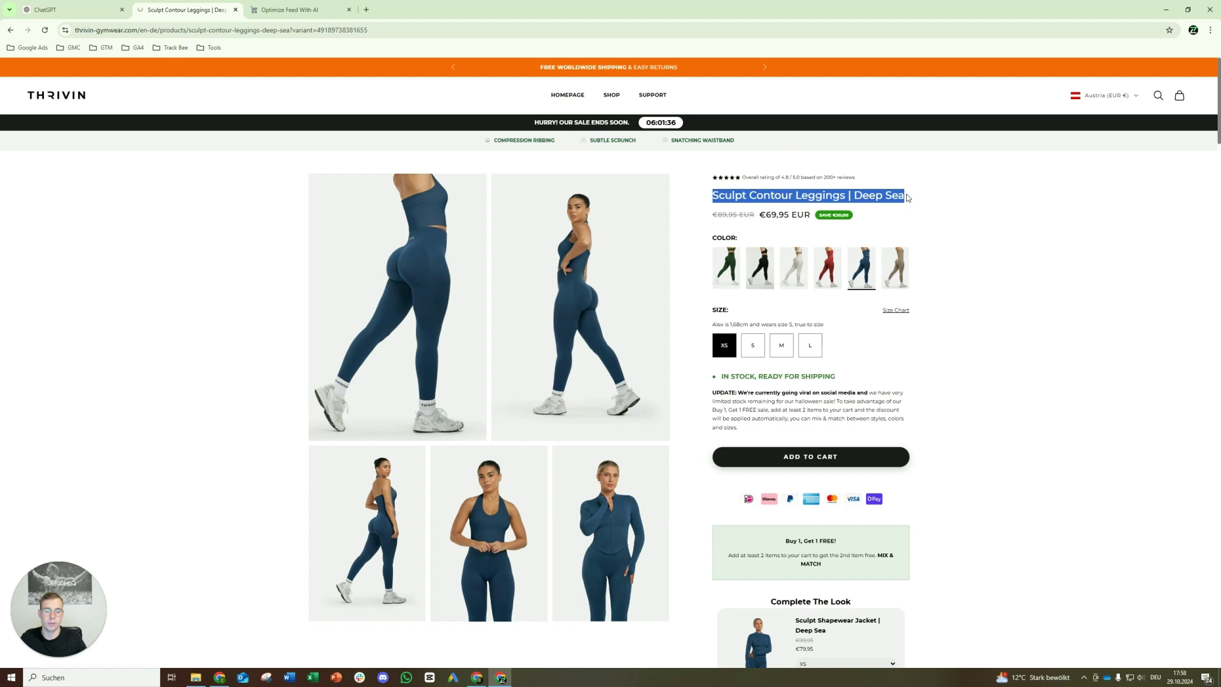
click(71, 11)
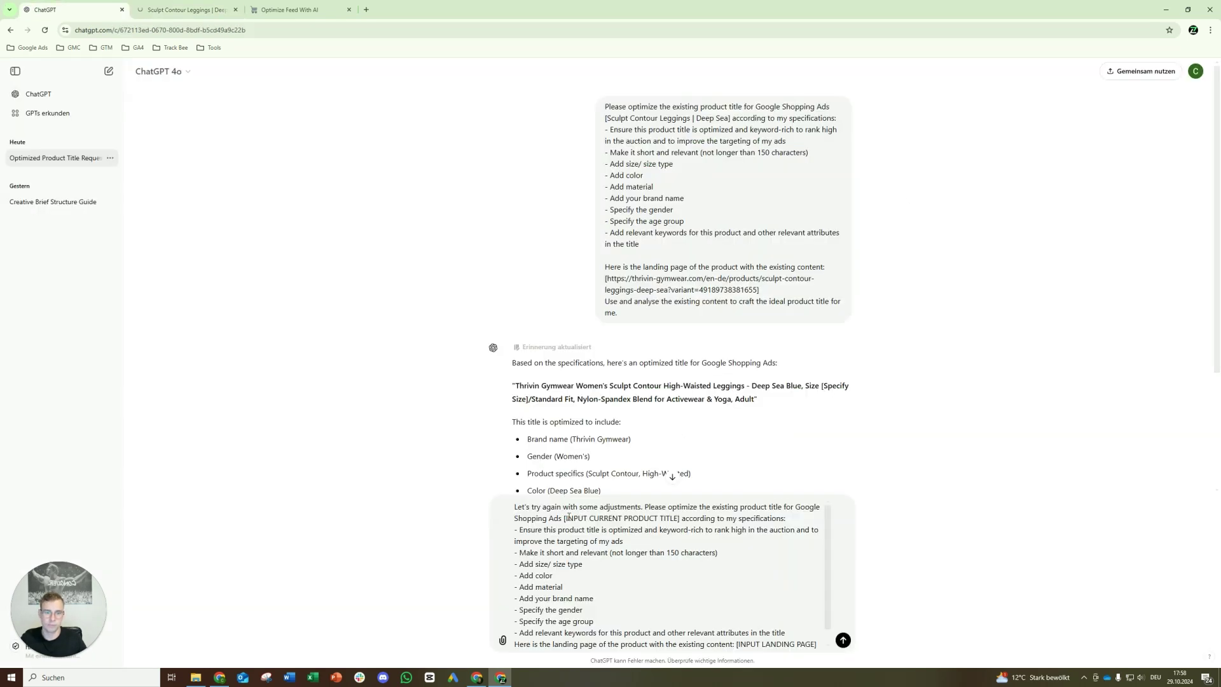
drag(565, 518, 678, 518)
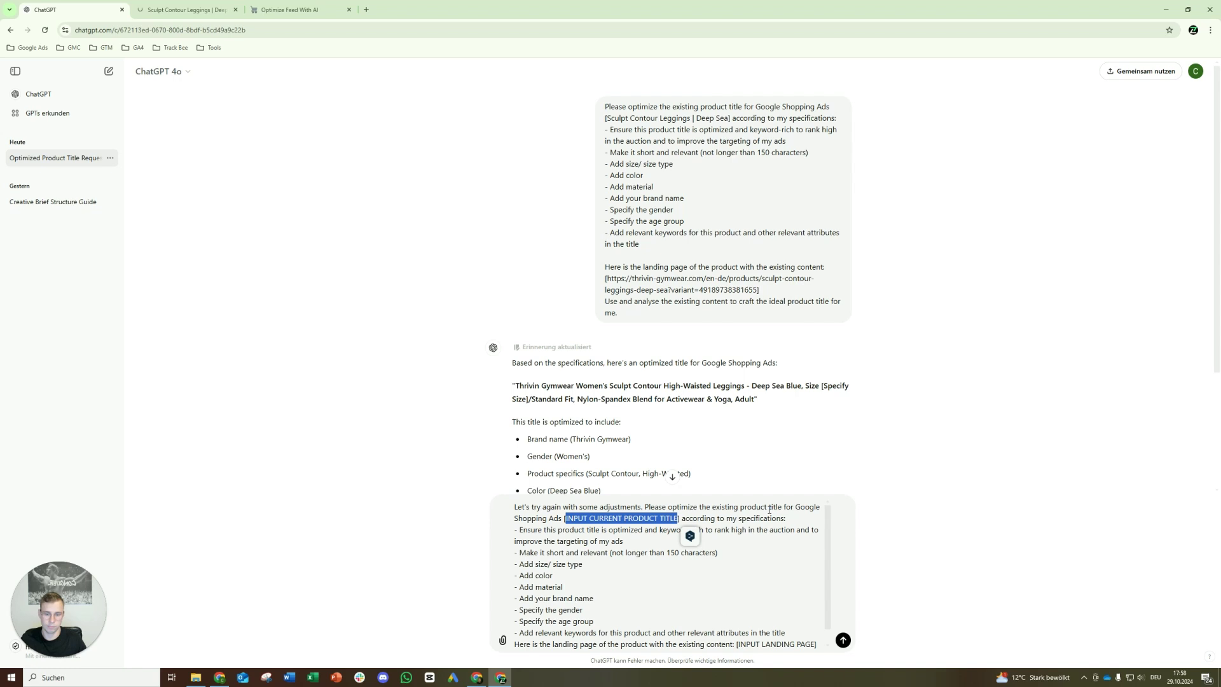
click(184, 9)
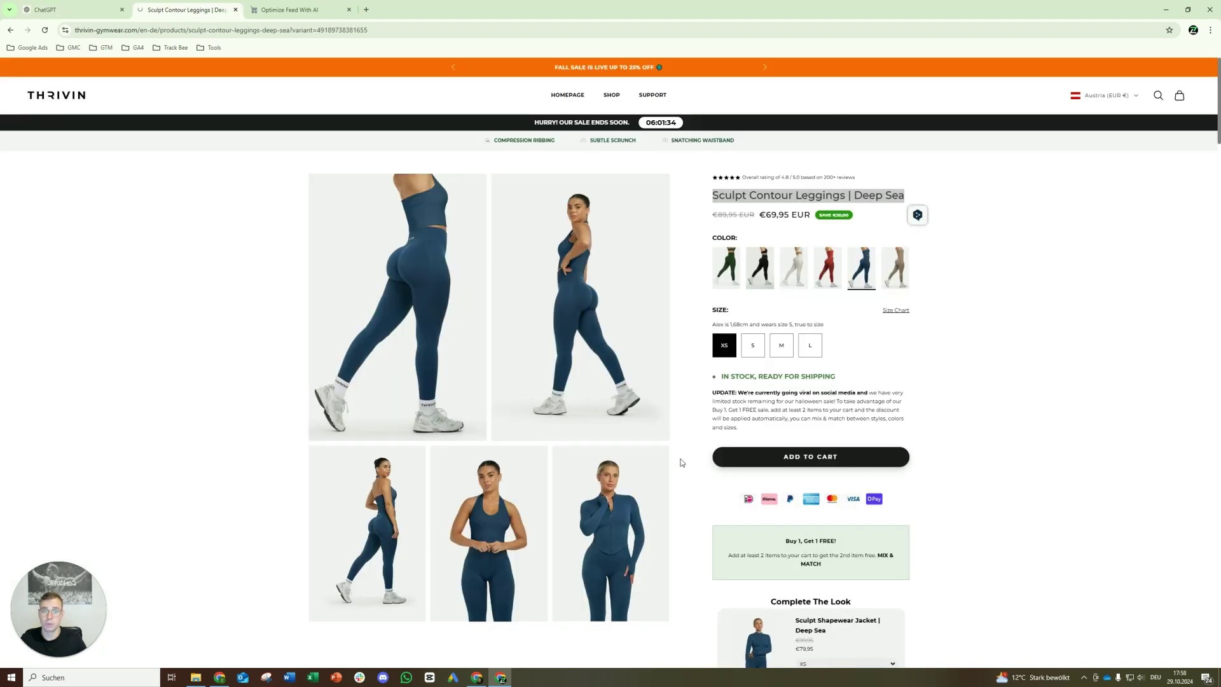
click(278, 30)
key(ctrl+c)
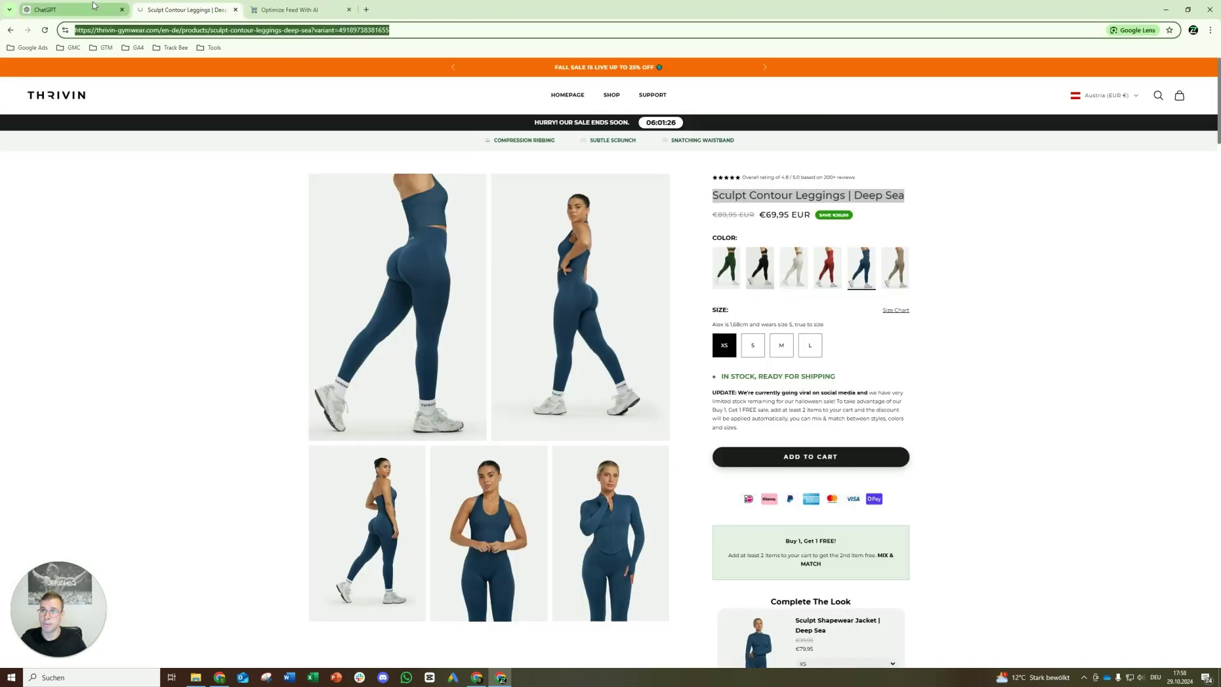
click(92, 9)
key(ctrl+v)
drag(739, 630, 815, 629)
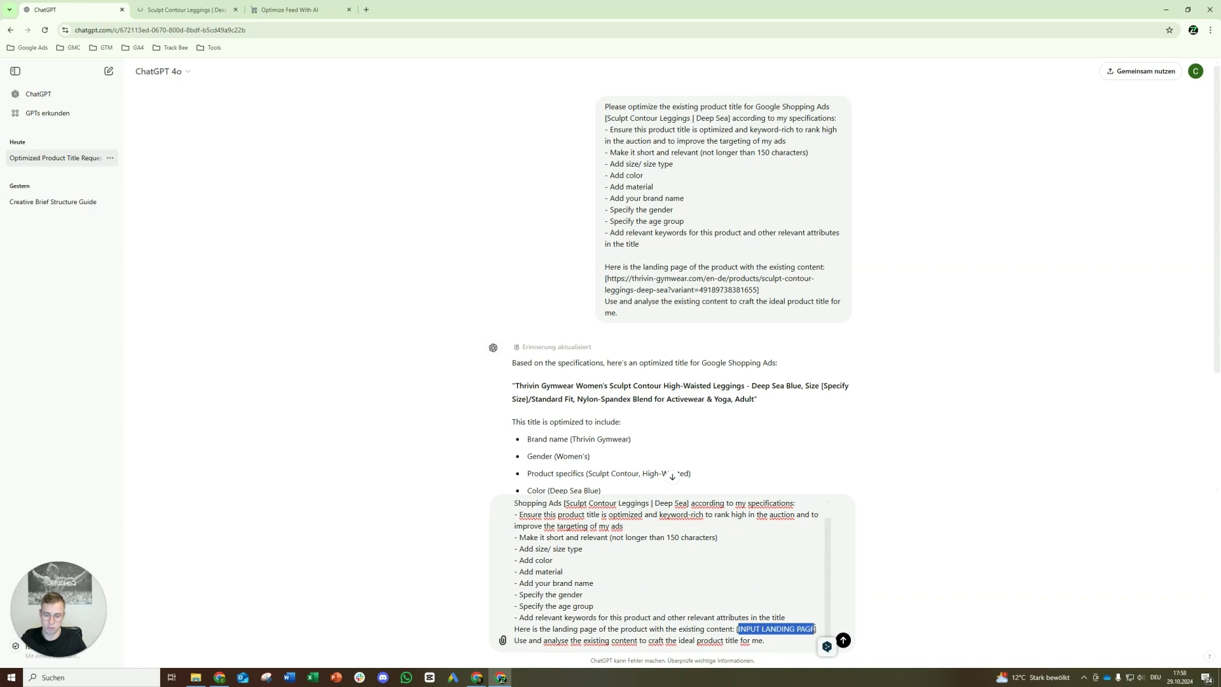
- Paste the product URL over INPUT LANDING PAGE, delete the size/colour and gender/age-group lines, and send
key(ctrl+v)
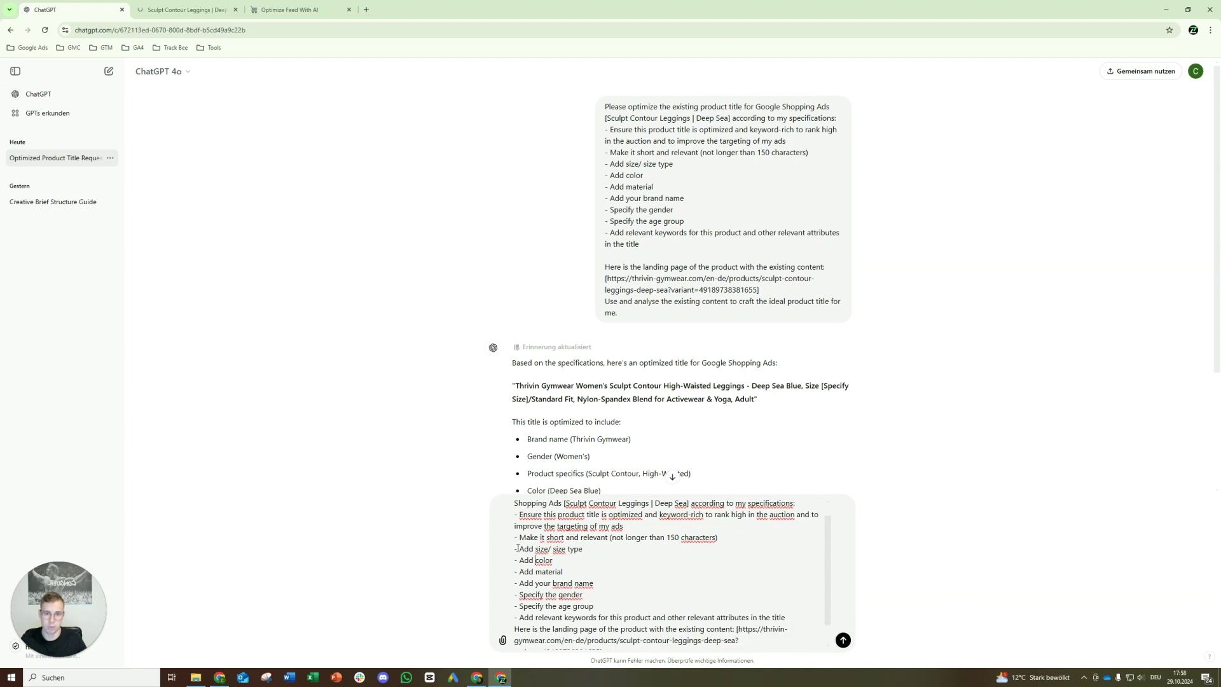
drag(514, 548, 577, 562)
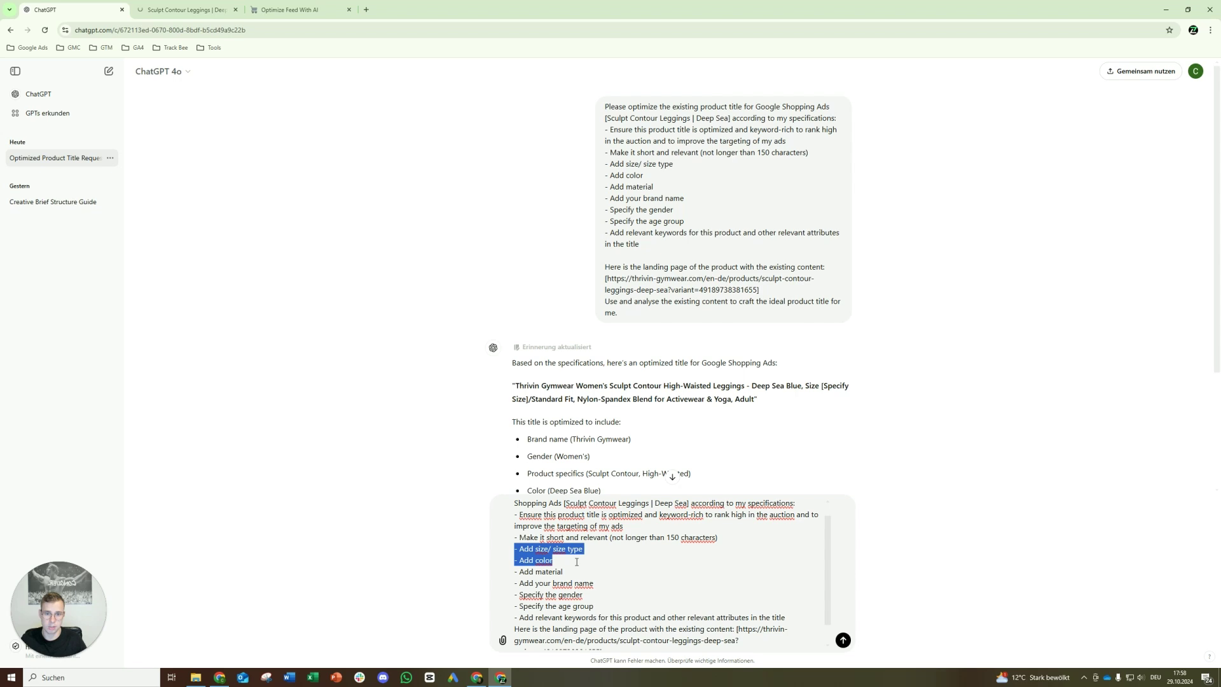
key(BackSpace)
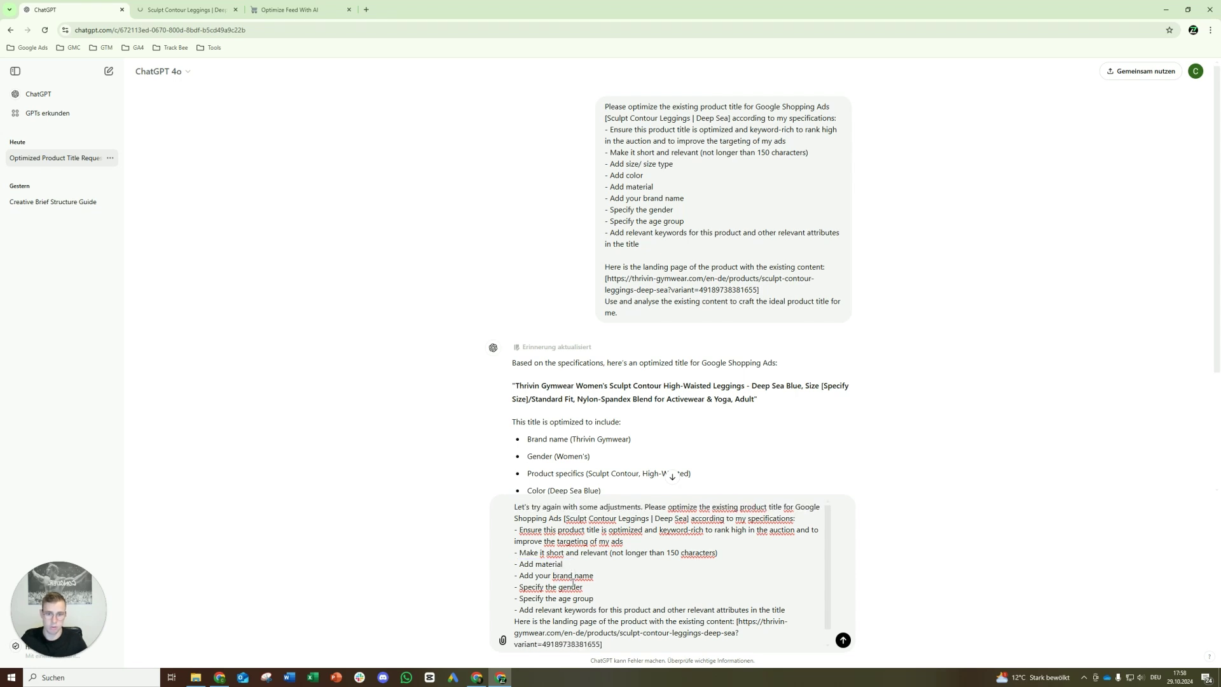
scroll(519, 567, down, 1)
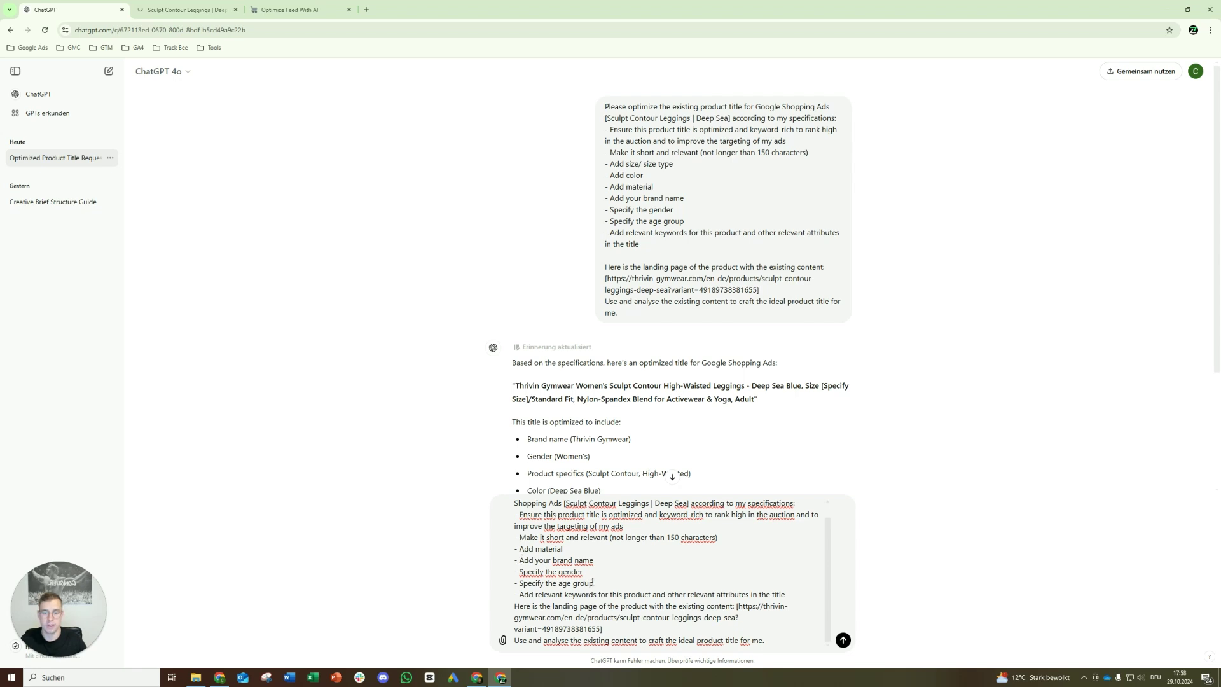
drag(592, 582, 520, 572)
click(564, 583)
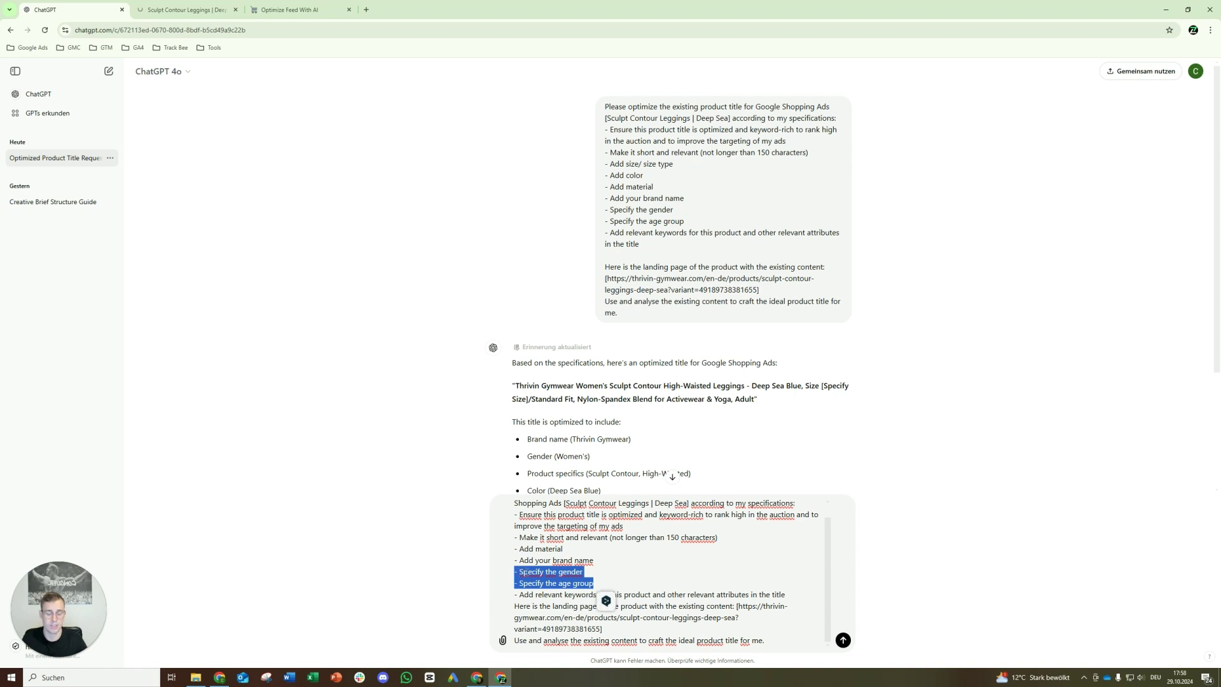
key(BackSpace)
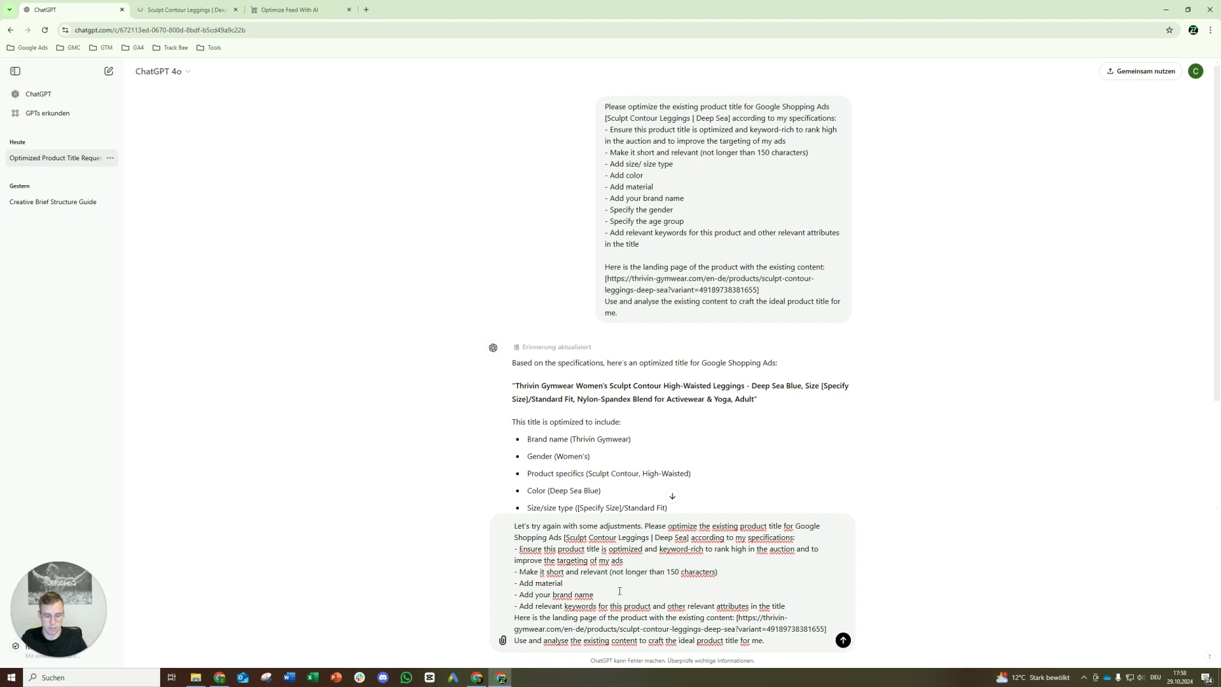
key(Return)
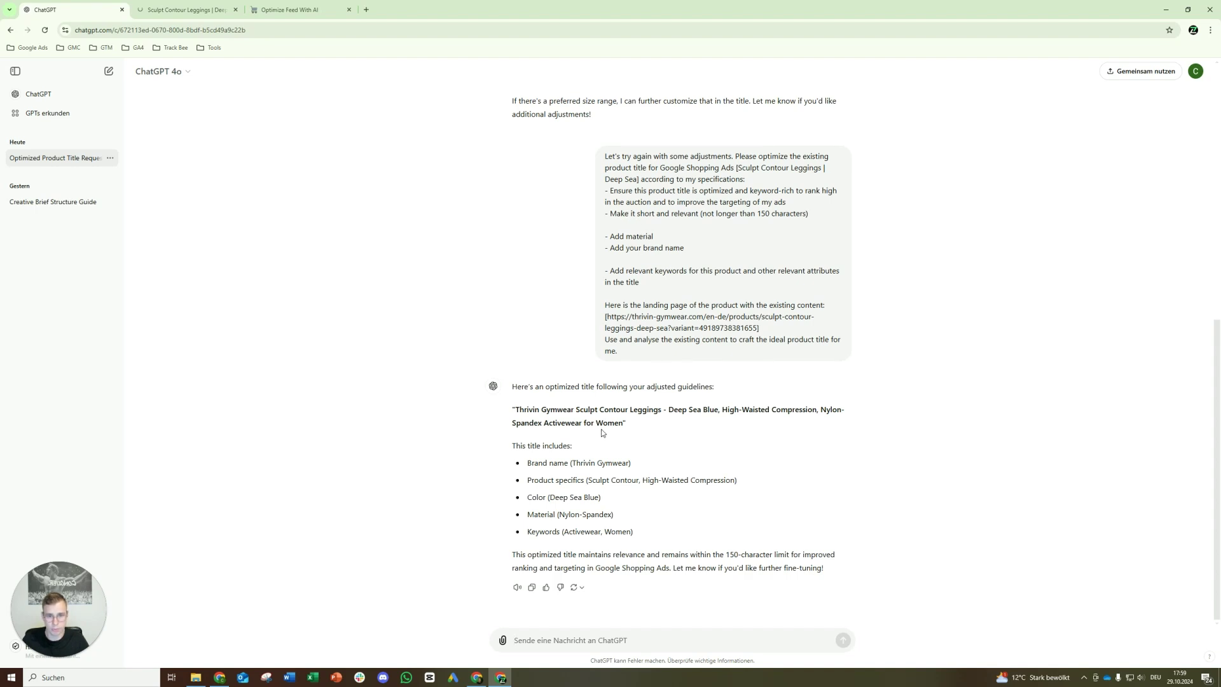
drag(624, 423, 596, 423)
click(587, 405)
scroll(636, 420, up, 2)
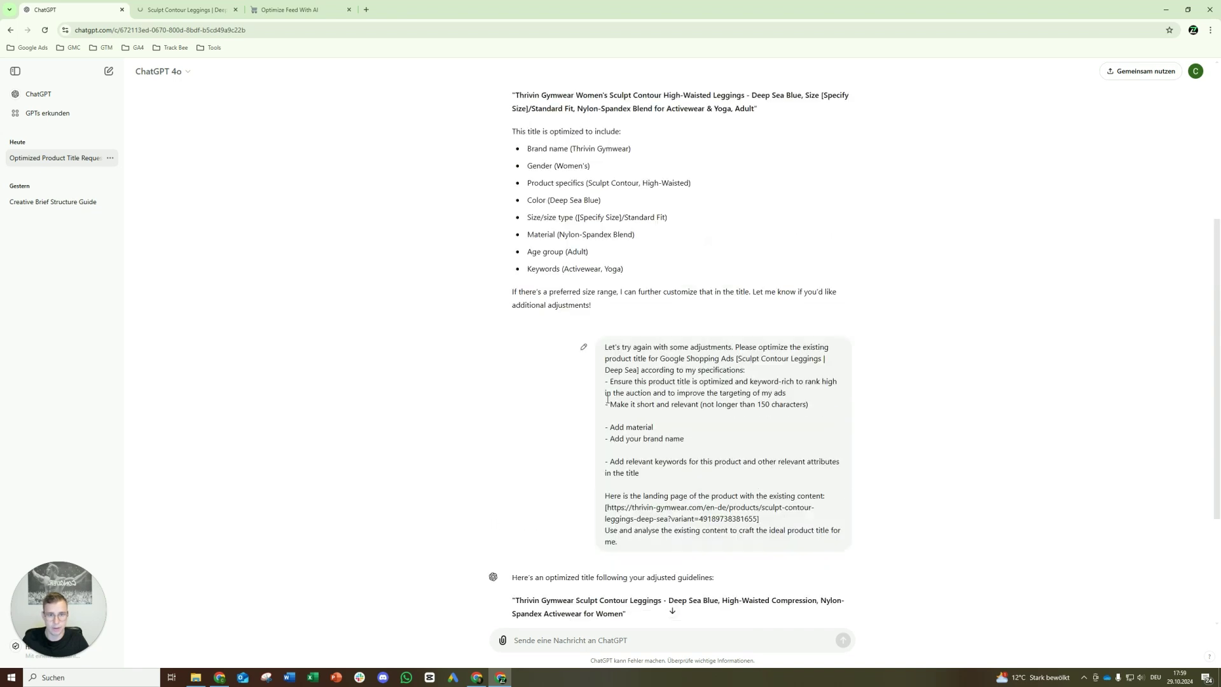
scroll(652, 430, down, 1)
scroll(652, 431, up, 4)
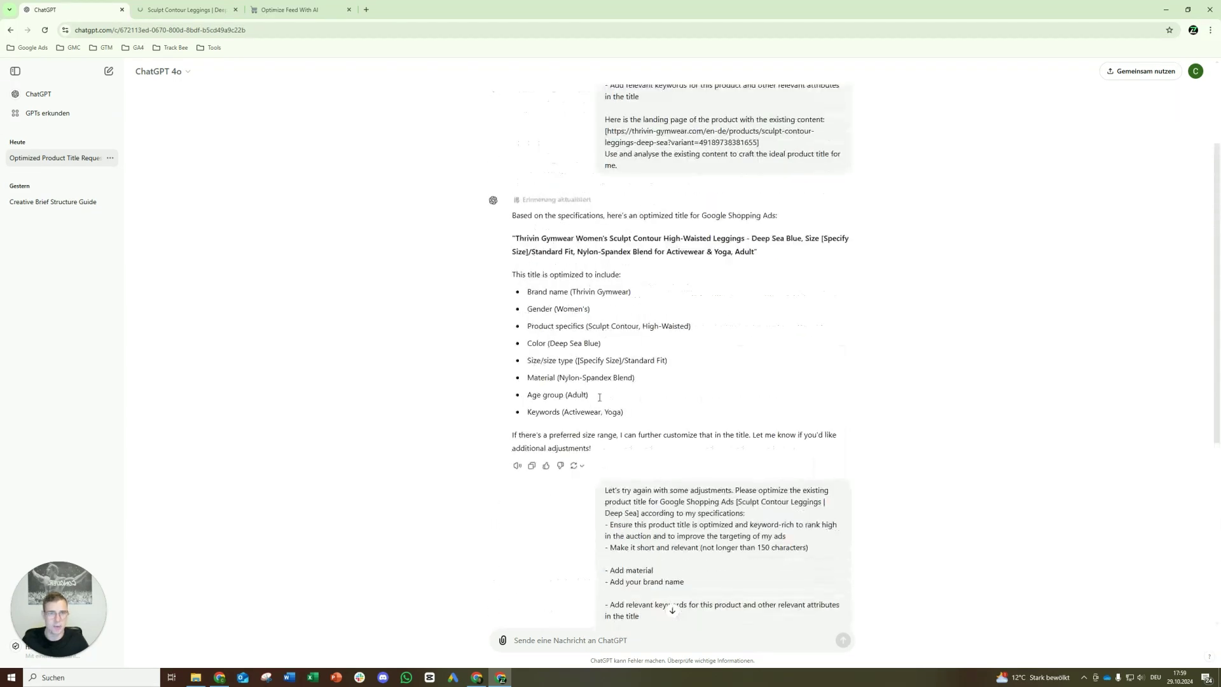
scroll(603, 397, down, 1)
scroll(601, 391, down, 1)
scroll(604, 391, up, 3)
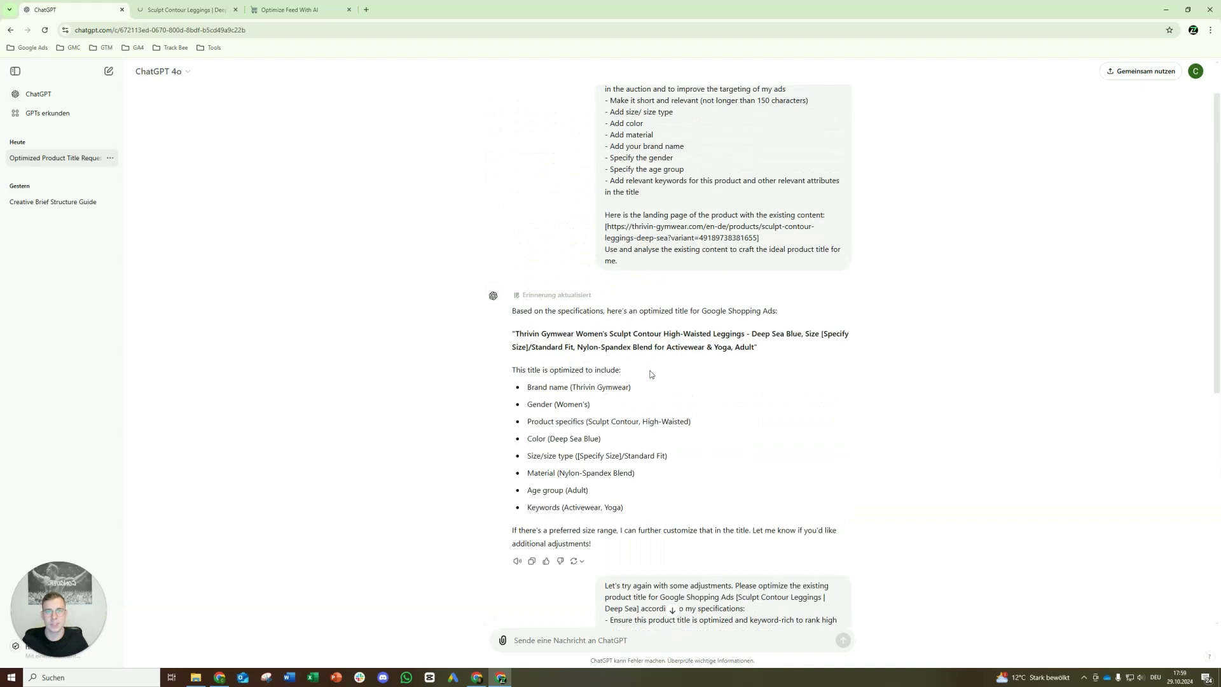
scroll(699, 333, up, 1)
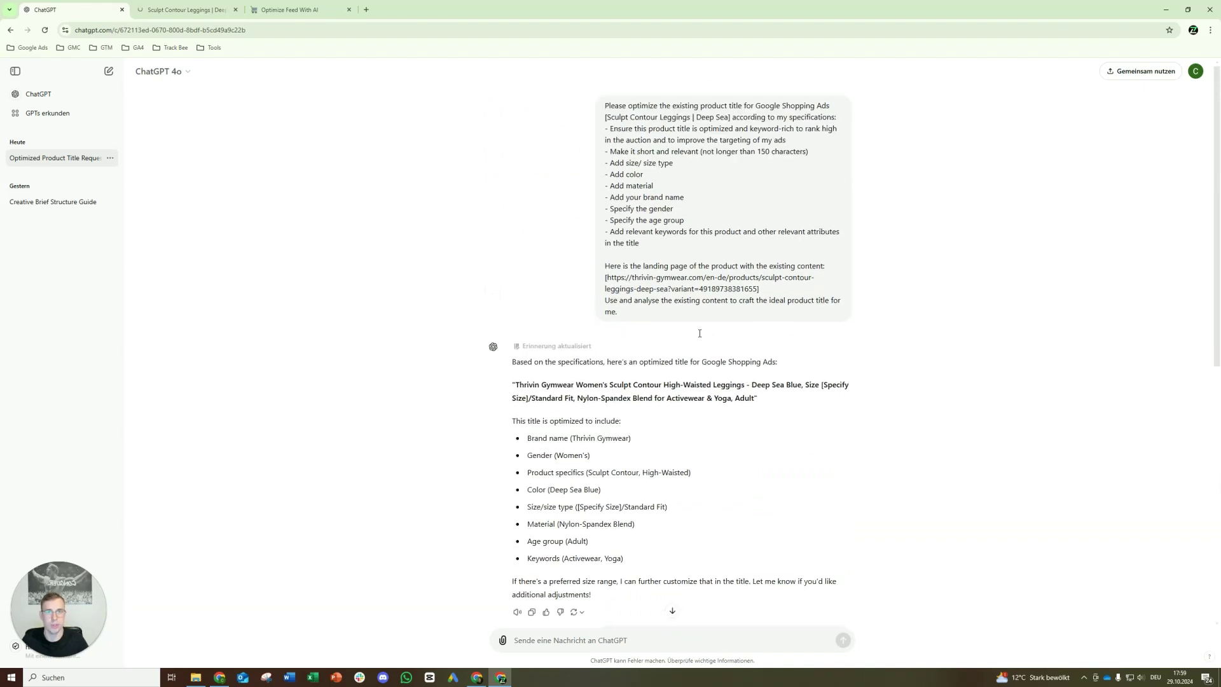
scroll(700, 333, down, 3)
scroll(700, 337, down, 1)
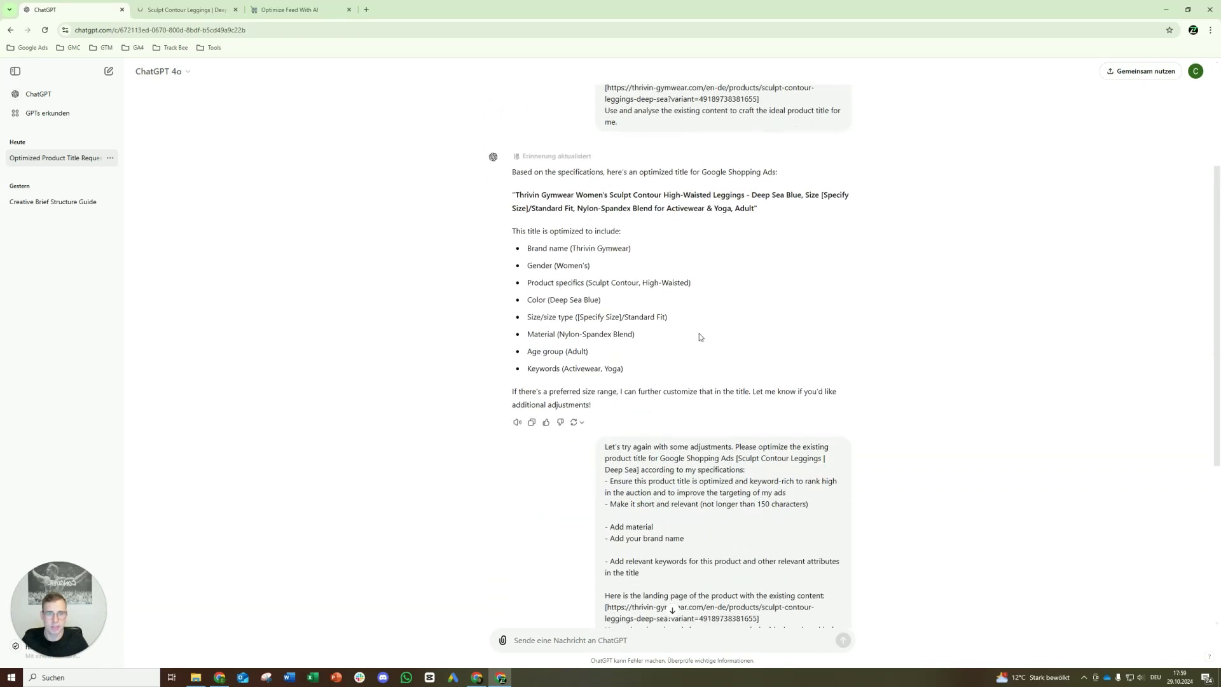
scroll(737, 213, up, 3)
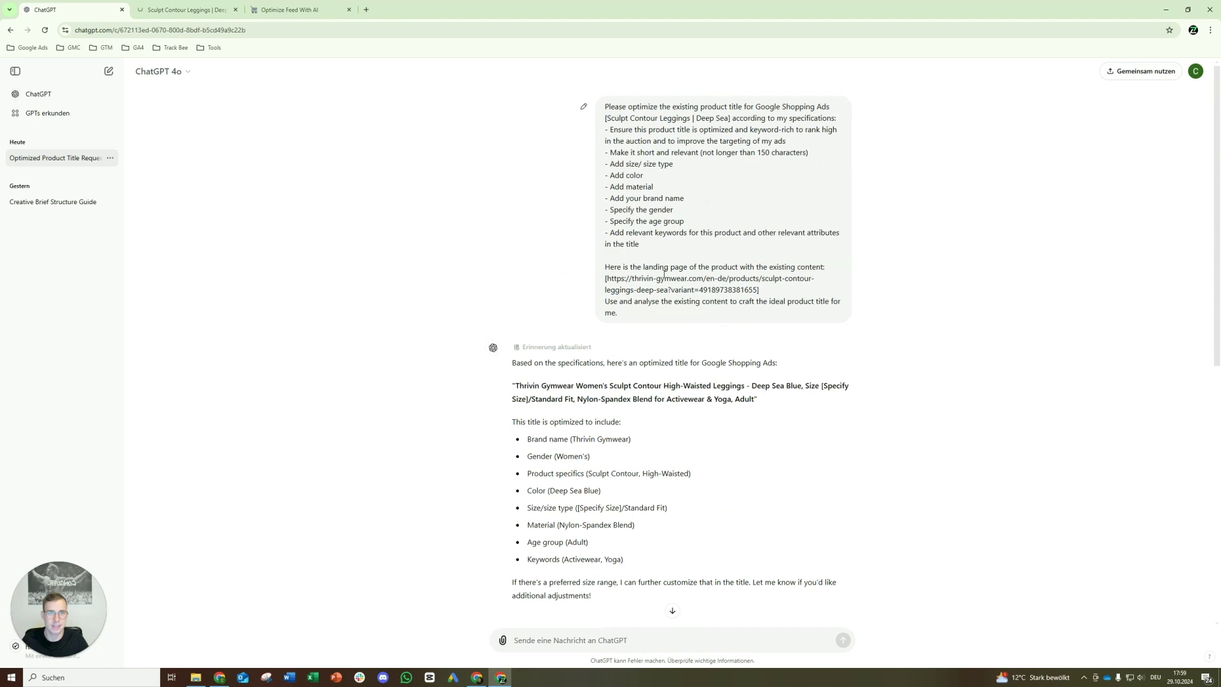
scroll(674, 298, down, 7)
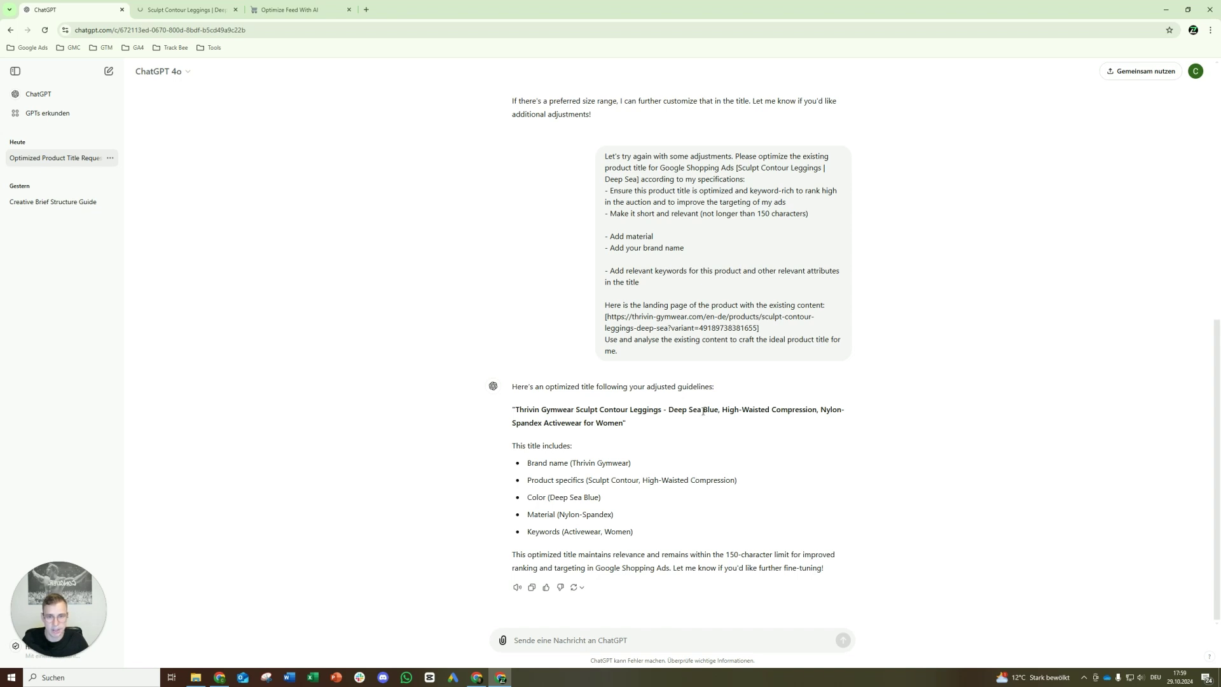
mouse_move(703, 410)
mouse_down()
mouse_move(667, 410)
mouse_move(701, 412)
mouse_up()
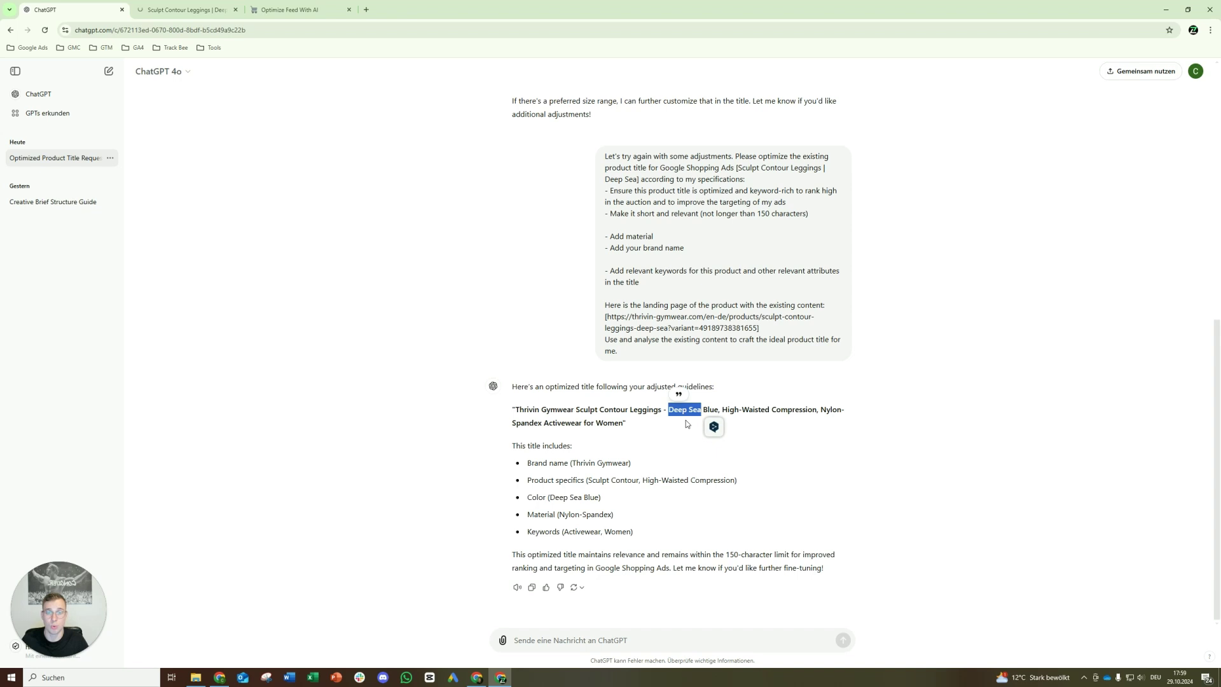
click(649, 428)
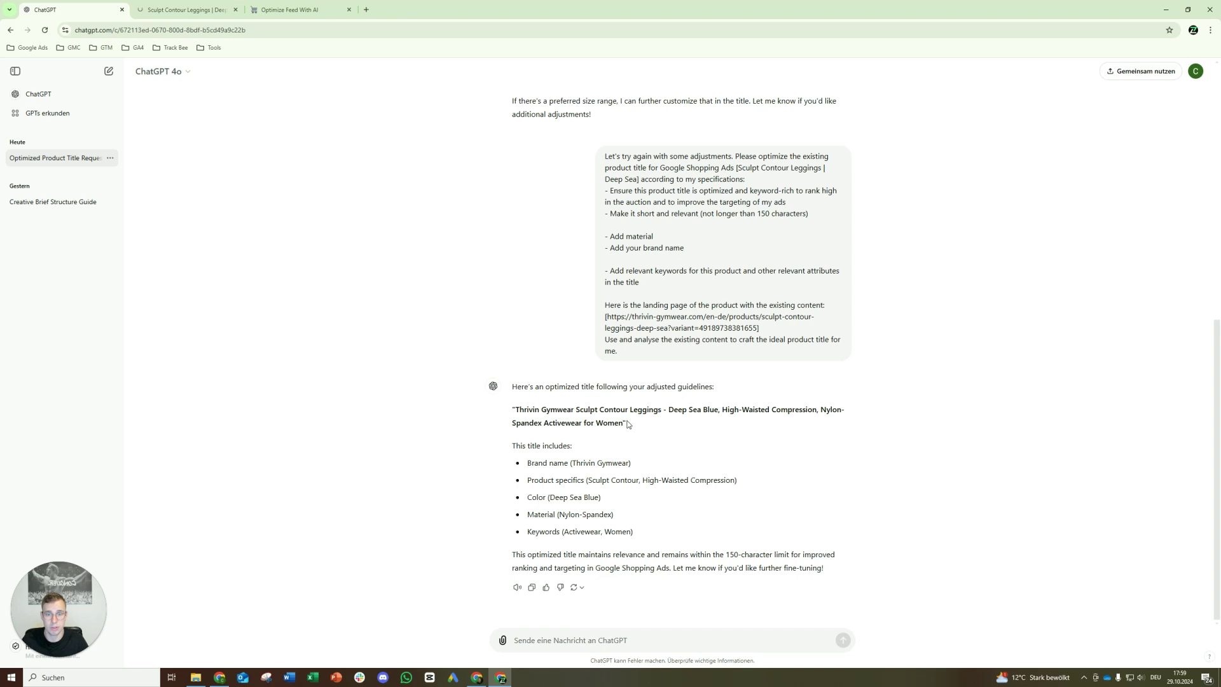
mouse_move(573, 412)
mouse_down()
mouse_move(482, 407)
mouse_move(583, 414)
mouse_up()
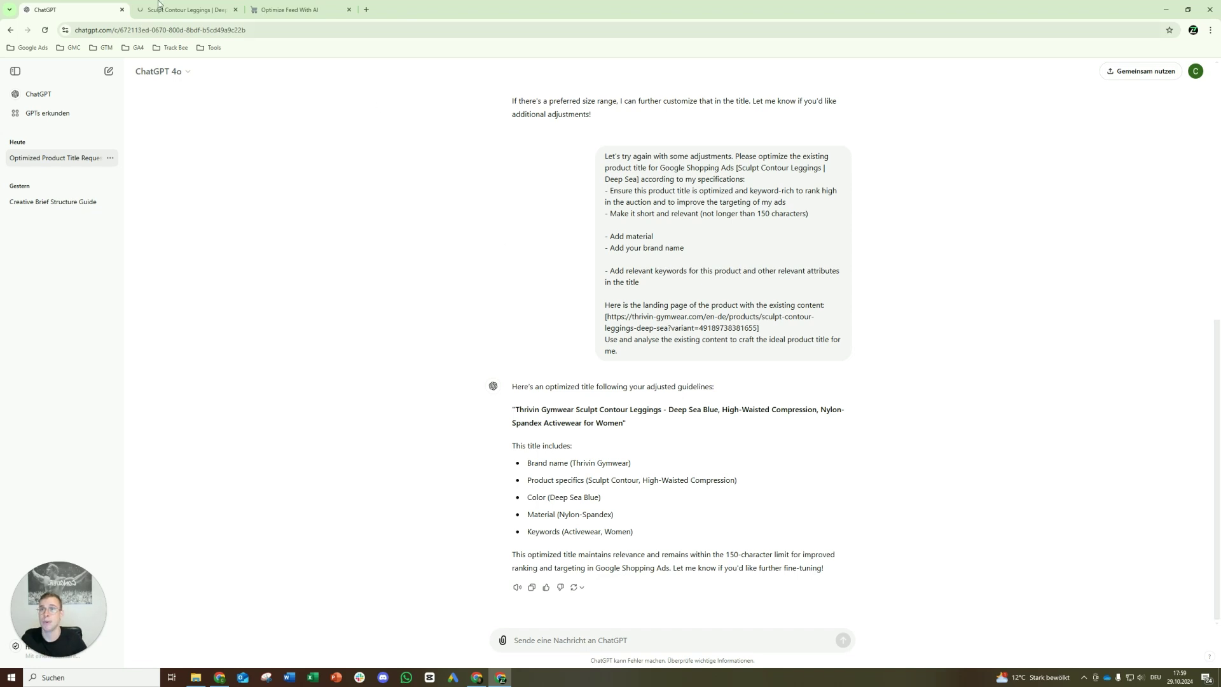
- Check the word 'Women' in the optimized title against the Sculpt Contour Leggings | Deep Sea product page
click(184, 9)
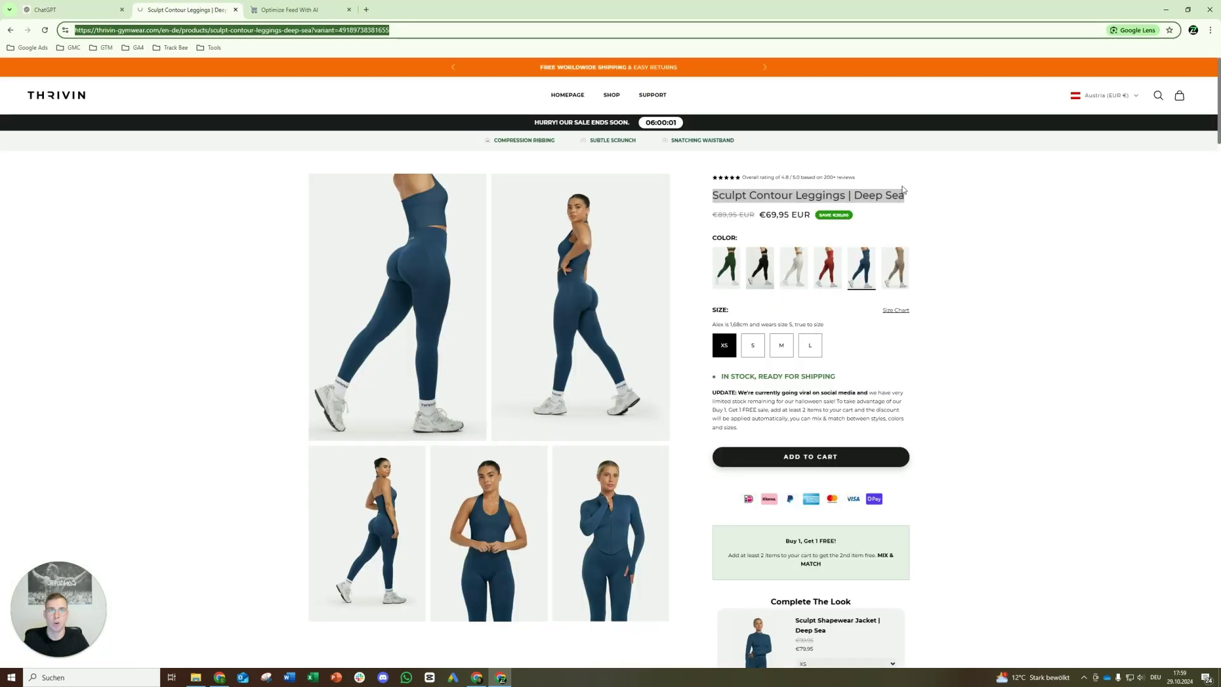
click(67, 7)
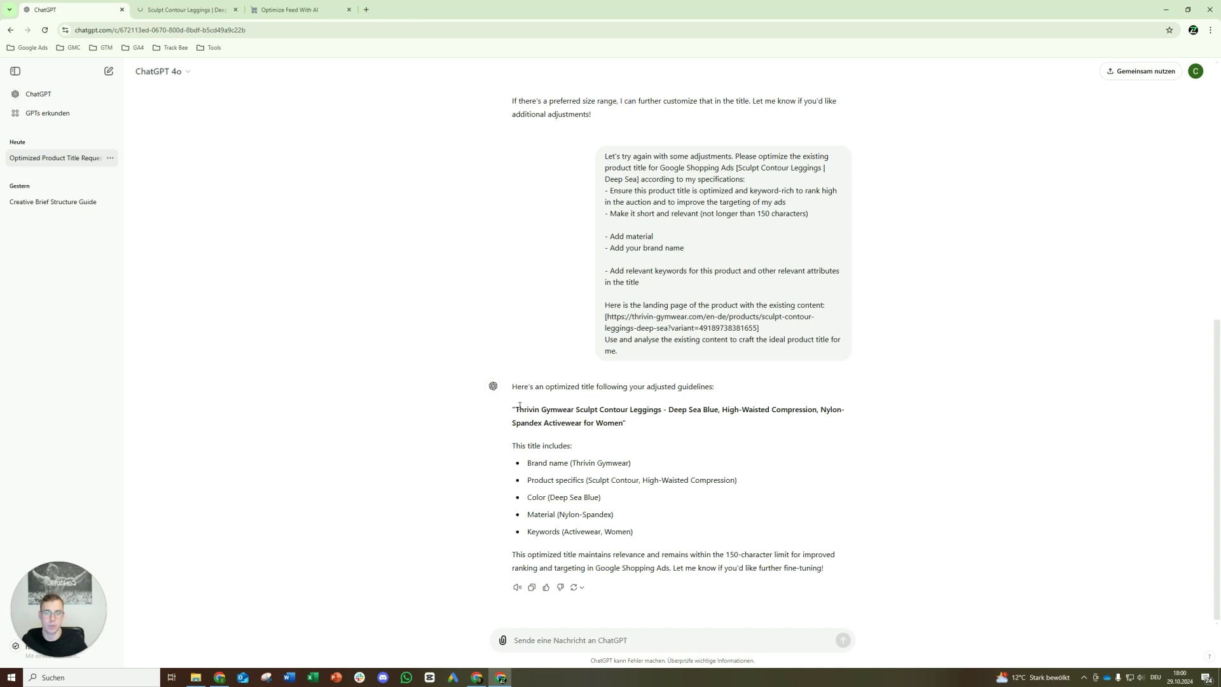
double_click(617, 421)
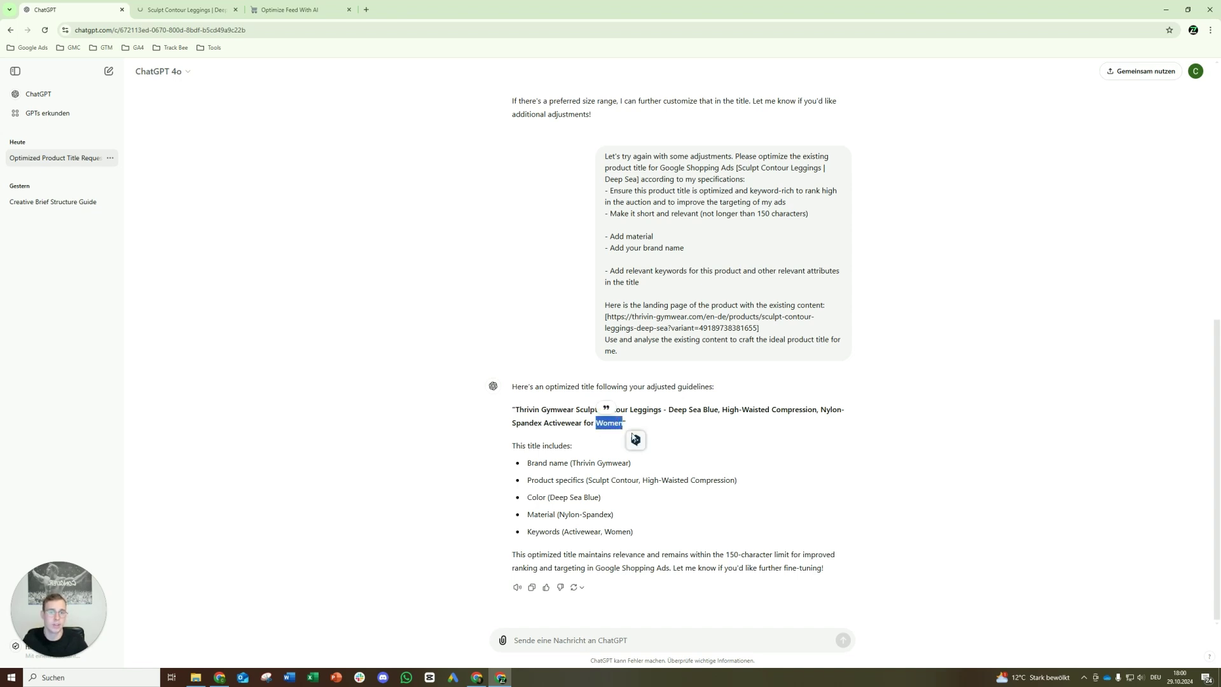
click(616, 426)
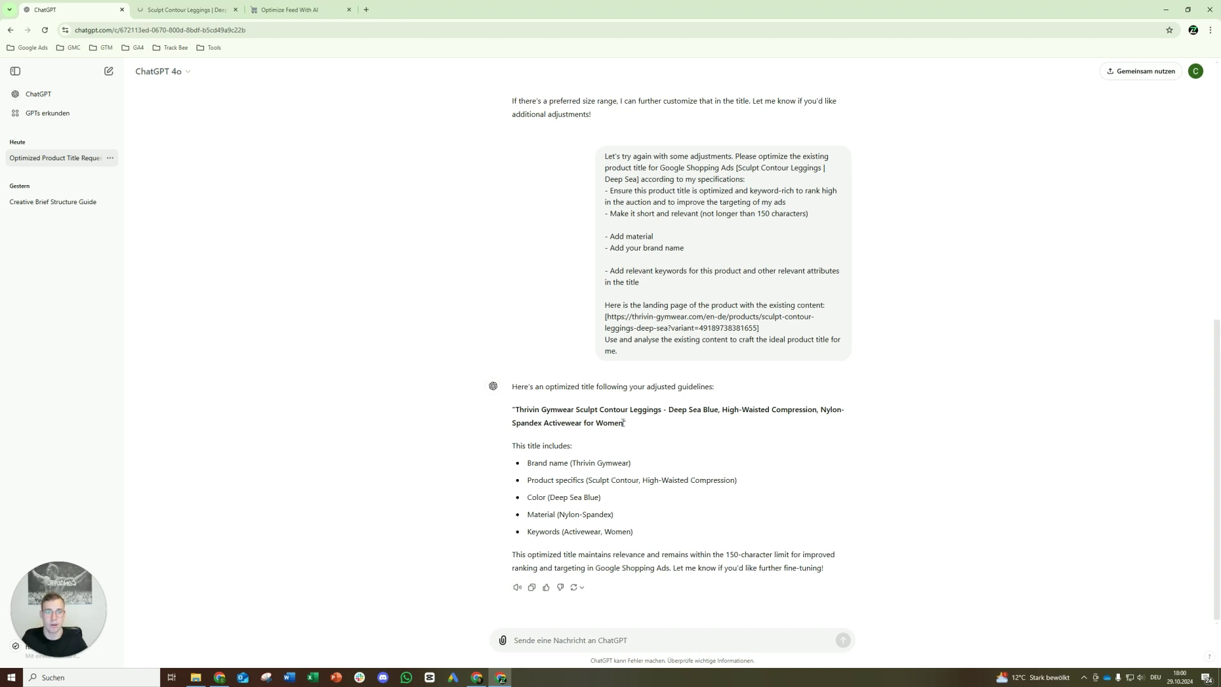
click(185, 9)
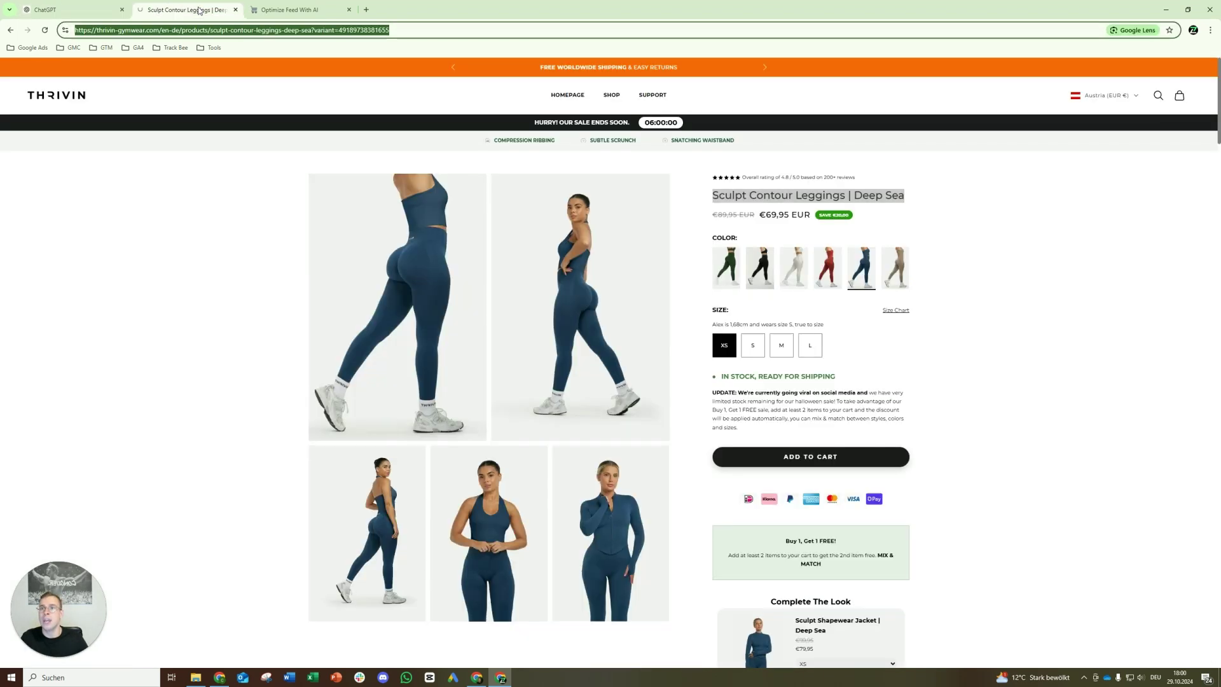
- Select the product-description prompt on the Notion SOP page and paste into ChatGPT's message box
click(292, 9)
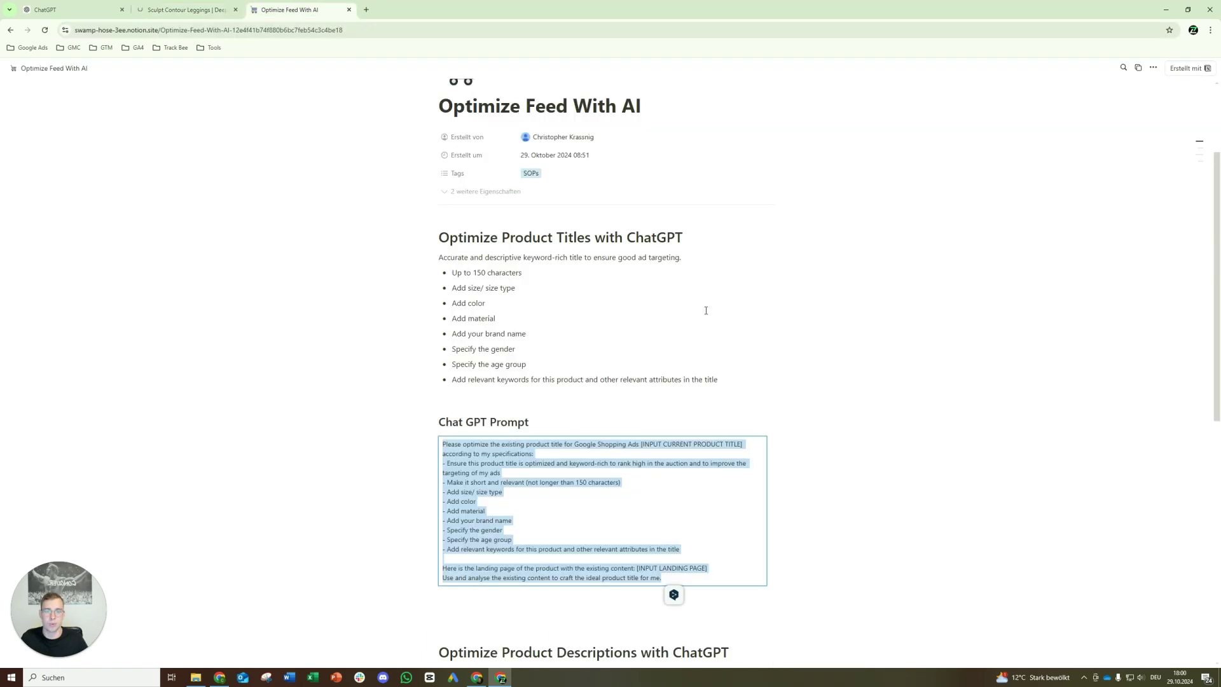
scroll(706, 310, down, 8)
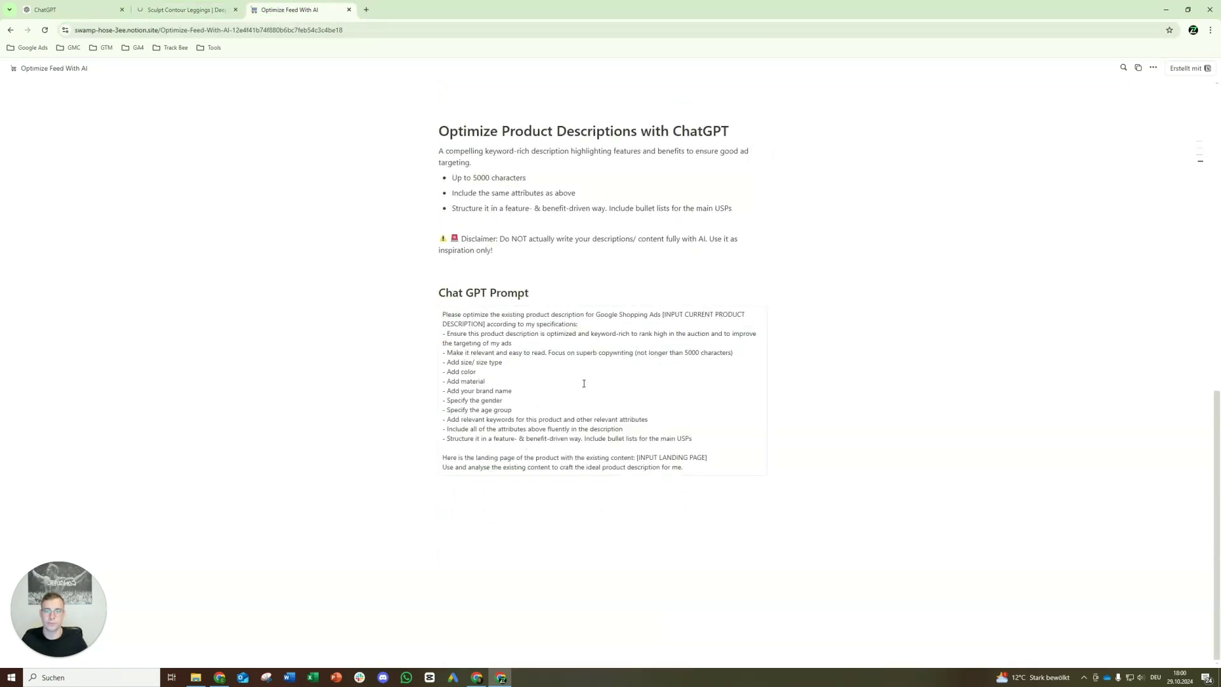
drag(695, 468, 443, 316)
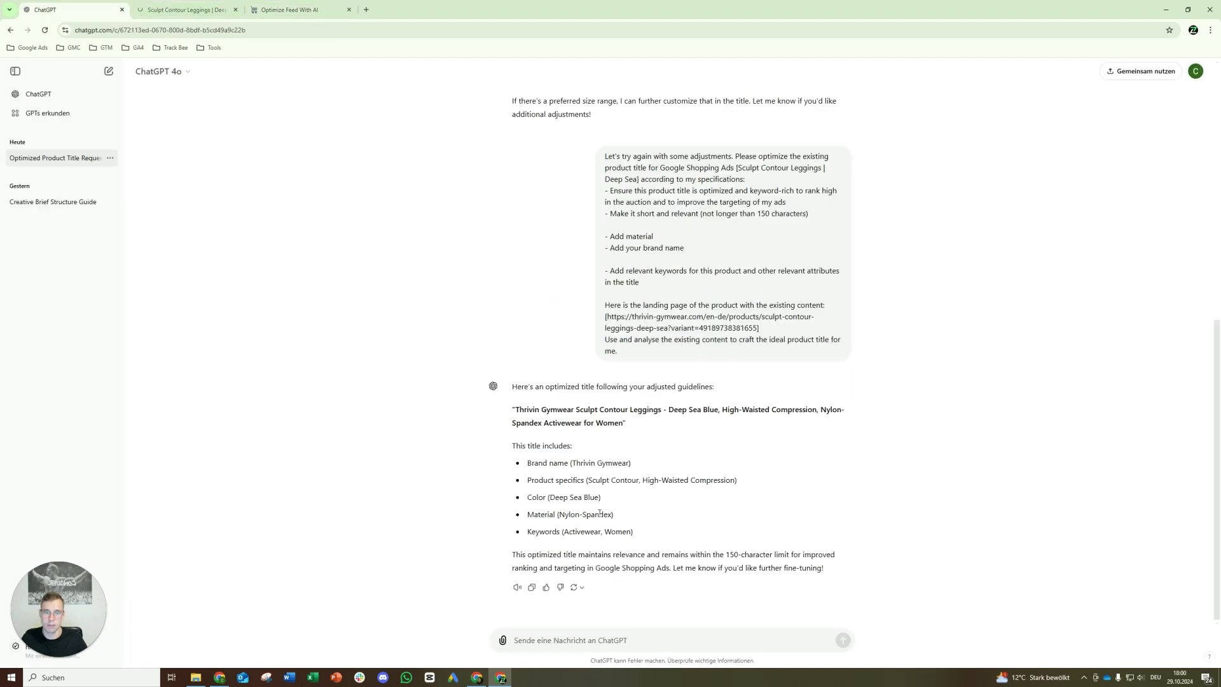
click(44, 9)
click(584, 641)
key(ctrl+v)
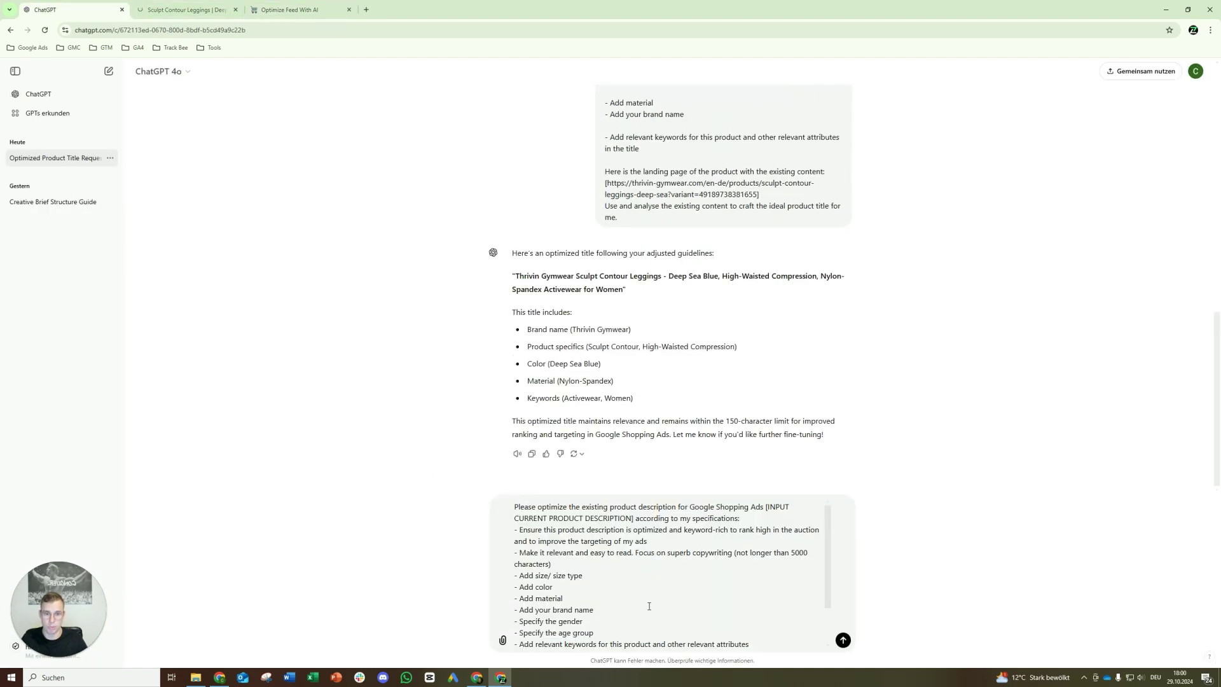
- Expand the leggings' description on the product page and review the SOP's AI-content disclaimer
click(205, 9)
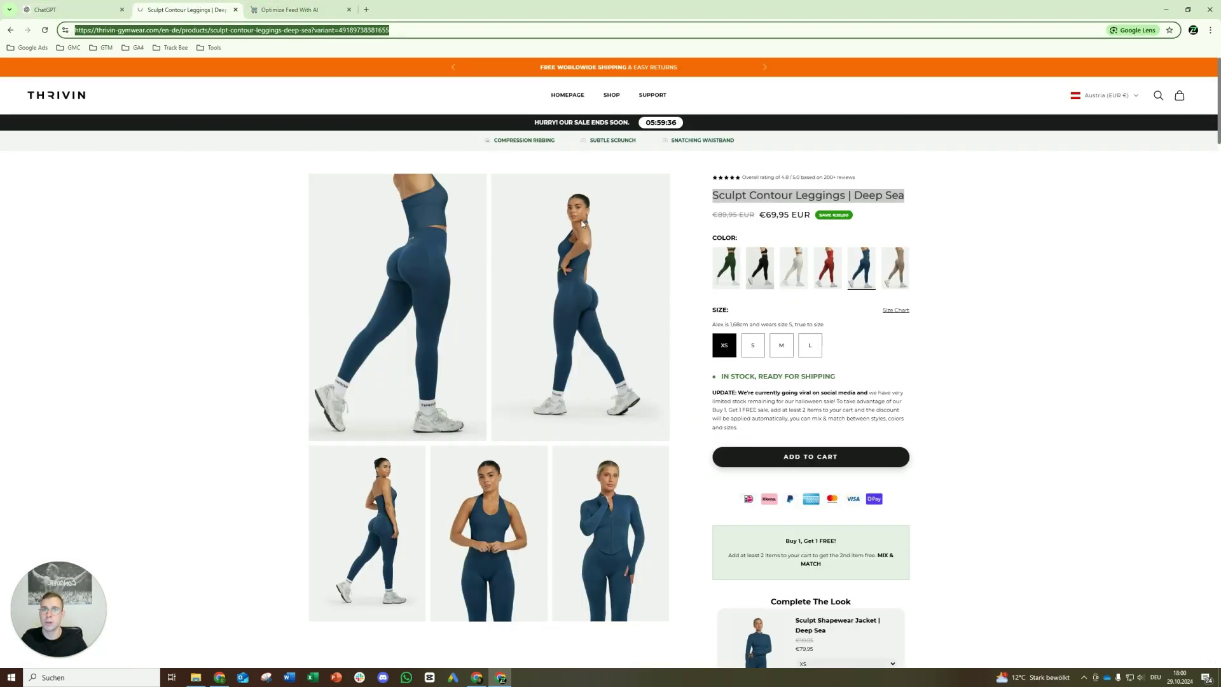
scroll(885, 511, down, 8)
click(731, 327)
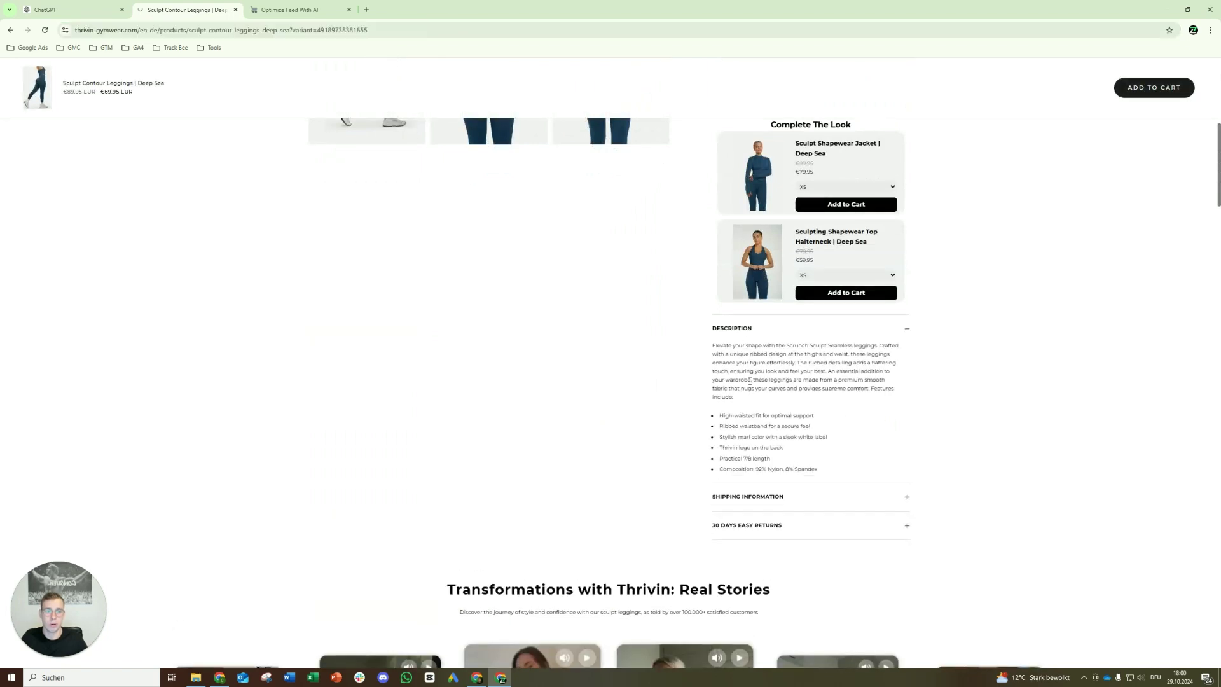
click(299, 10)
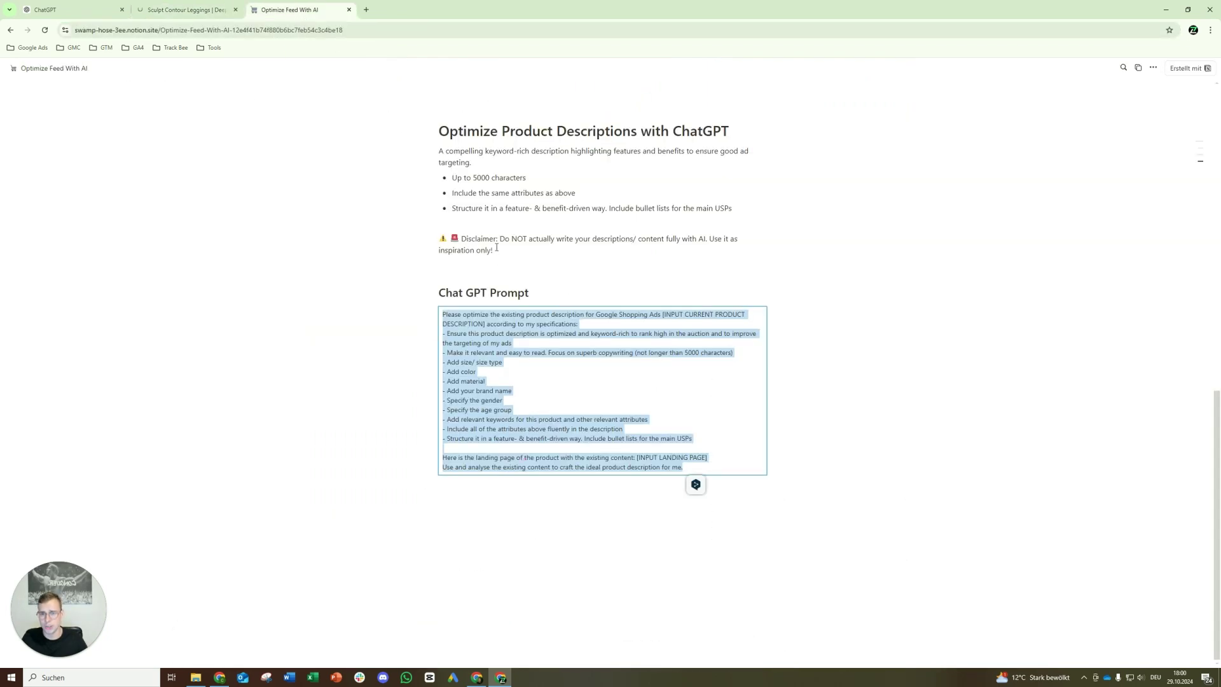
drag(464, 238, 512, 239)
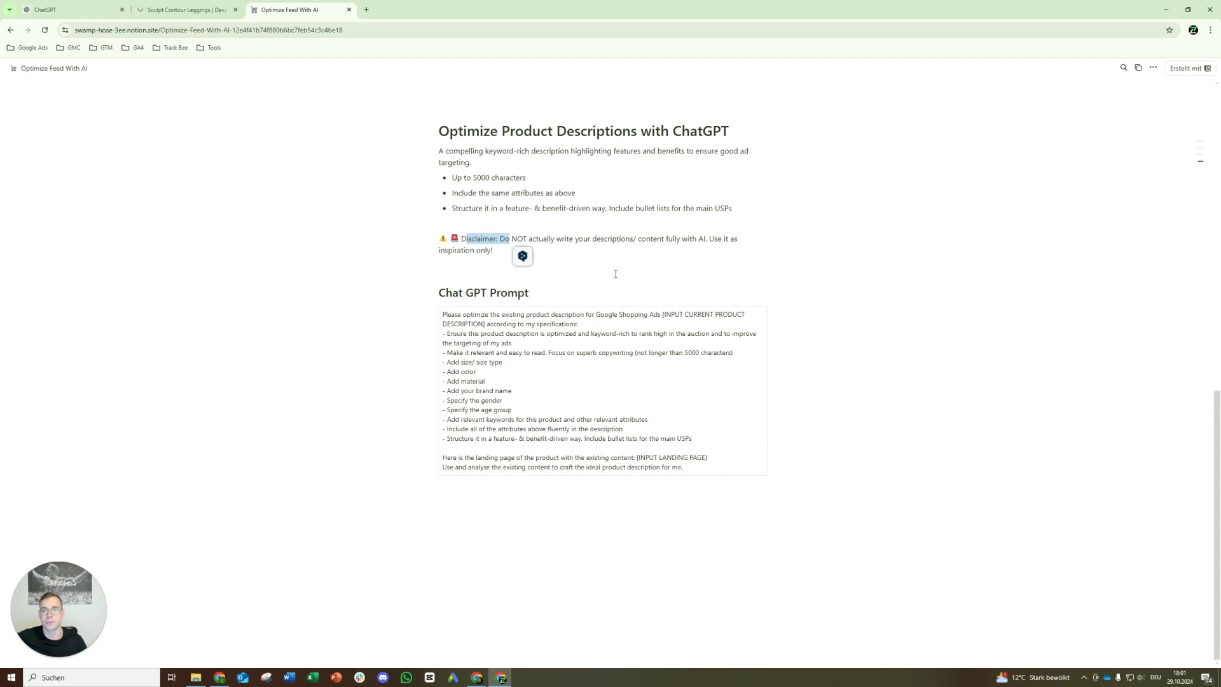
click(695, 477)
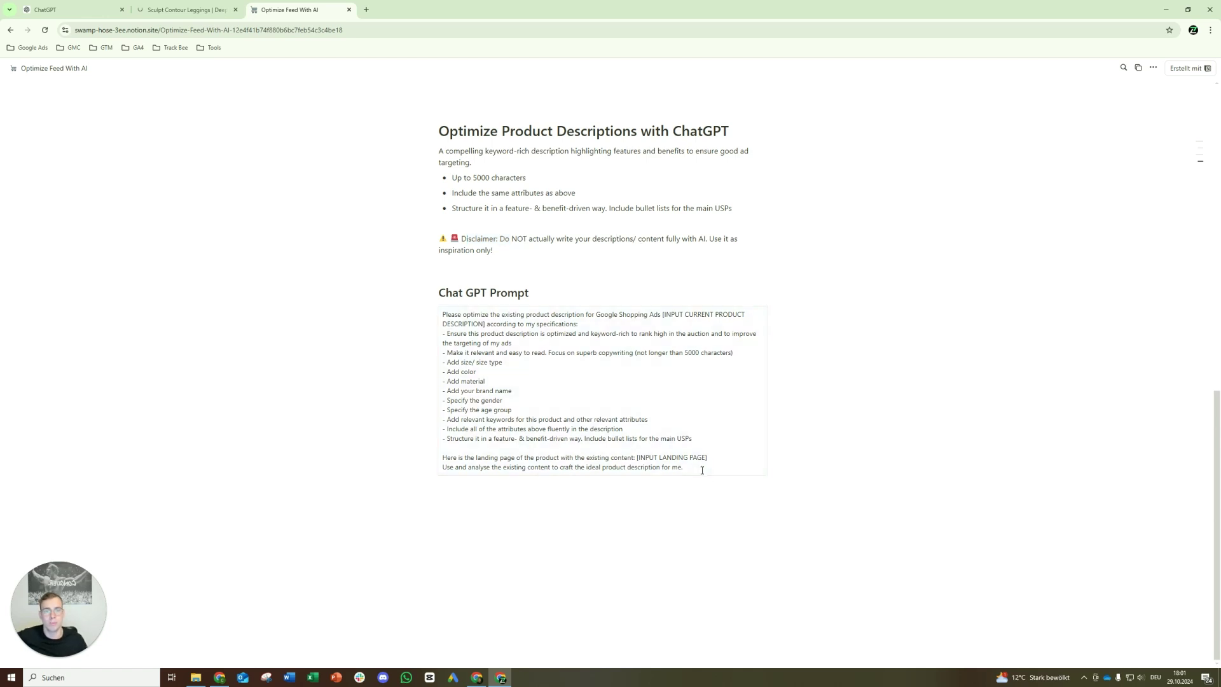
- Copy the full description prompt from Notion and paste it as a ChatGPT draft
drag(702, 470, 429, 308)
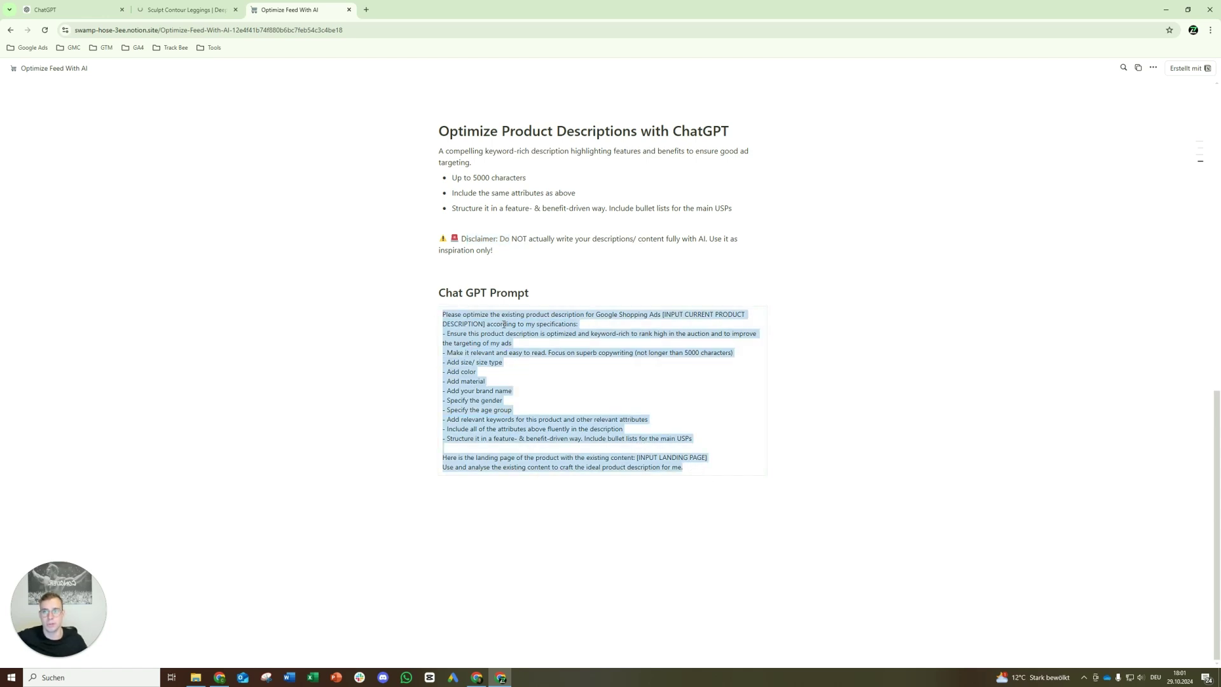
key(ctrl+c)
key(ctrl+Page_Up)
key(ctrl+Page_Up)
key(ctrl+v)
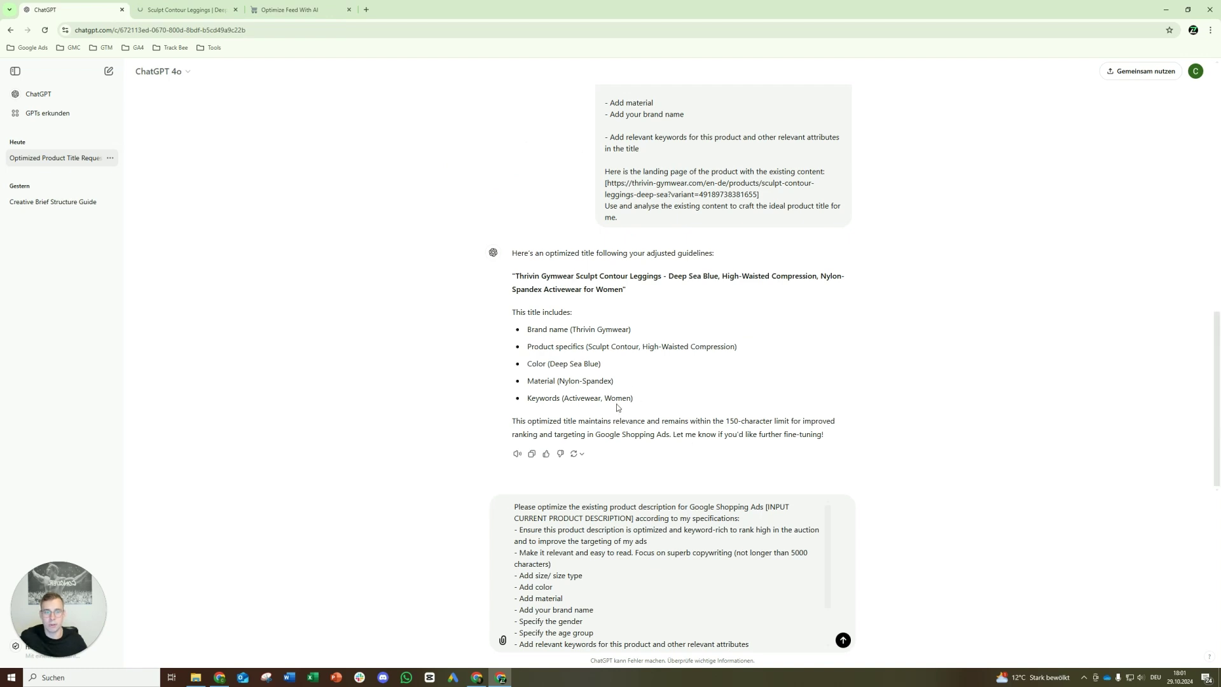
key(ctrl+Page_Down)
key(ctrl+Page_Up)
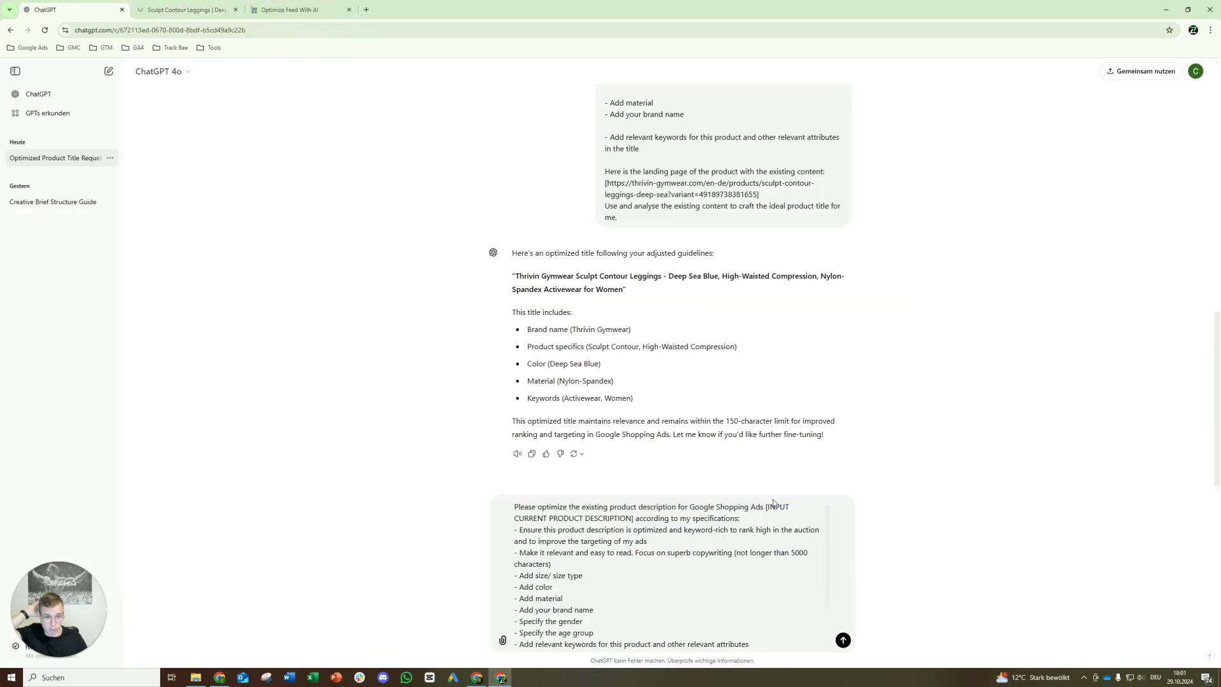
- Replace the INPUT CURRENT PRODUCT DESCRIPTION placeholder with the store's description and feature list
click(185, 10)
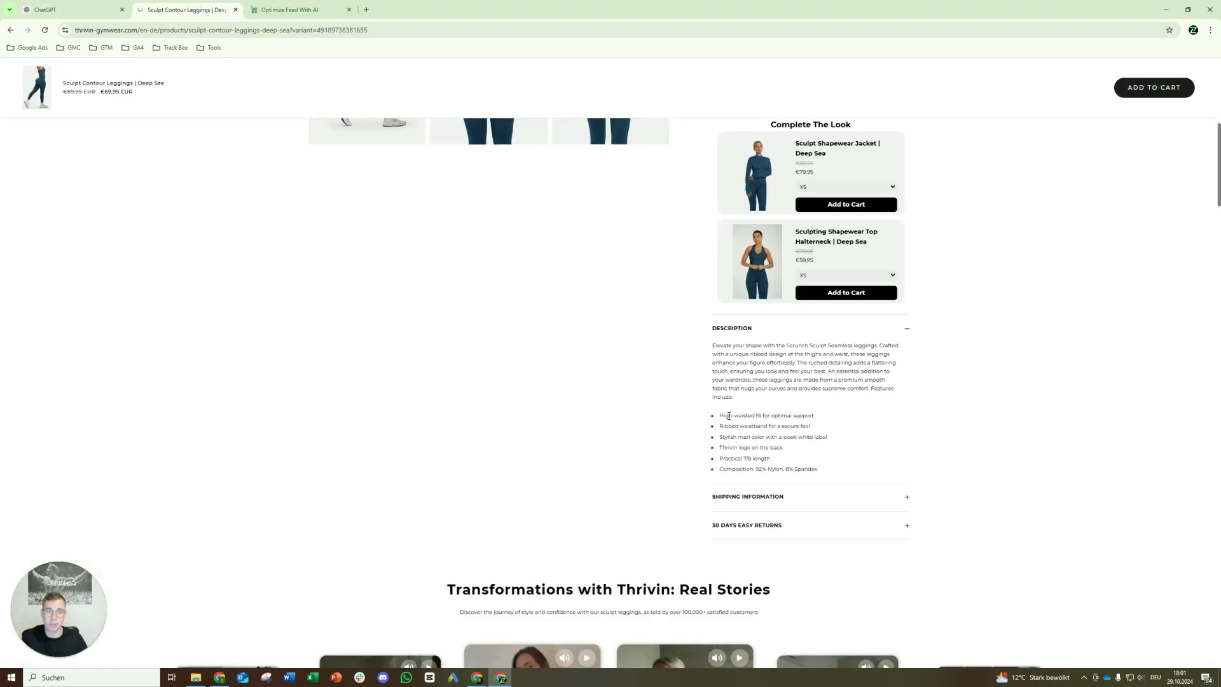
drag(712, 345, 840, 463)
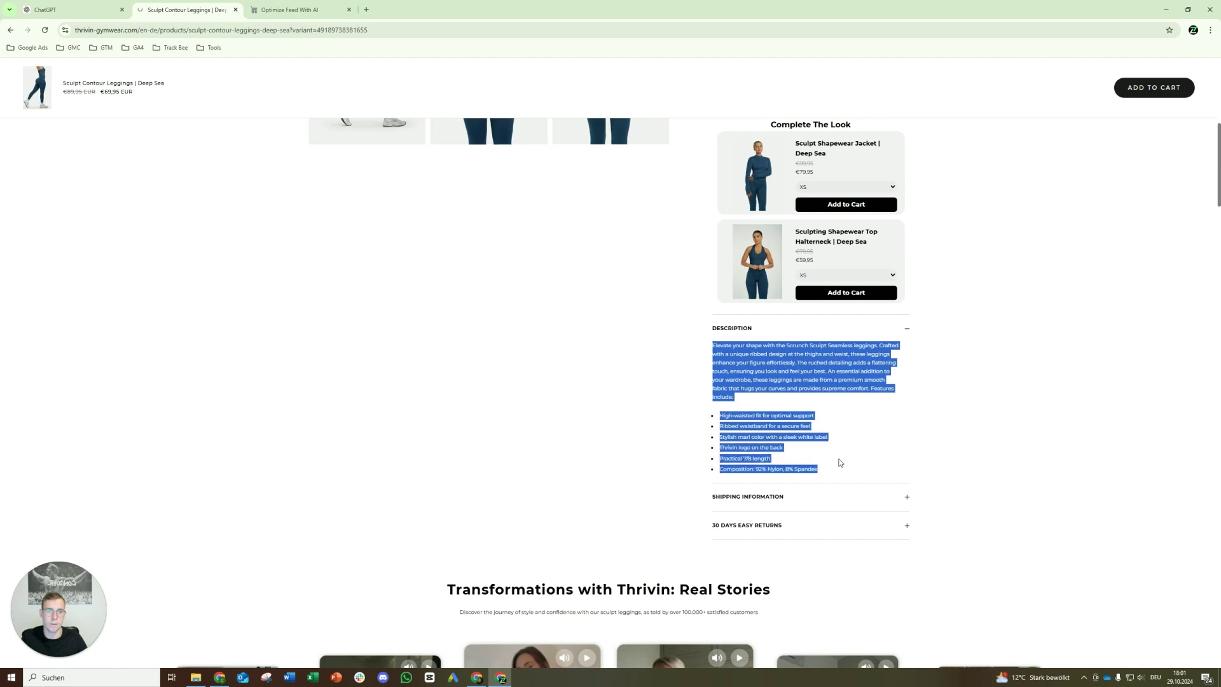
right_click(789, 360)
click(808, 369)
key(ctrl+Page_Up)
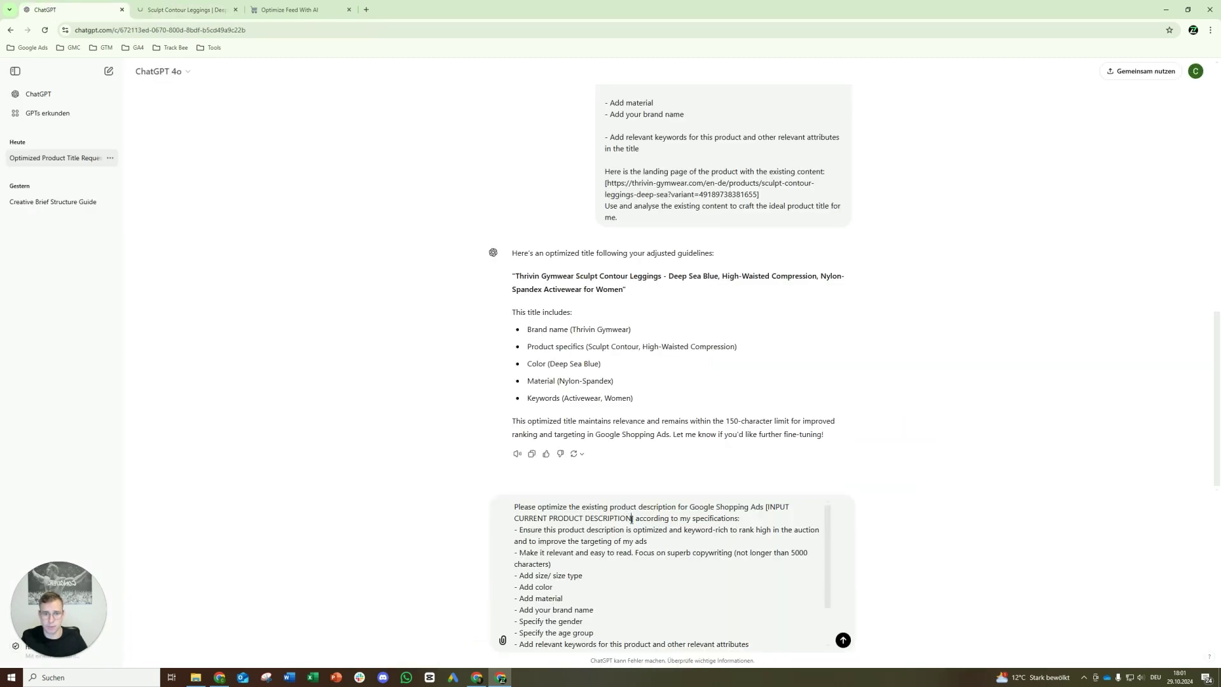
drag(632, 518, 769, 508)
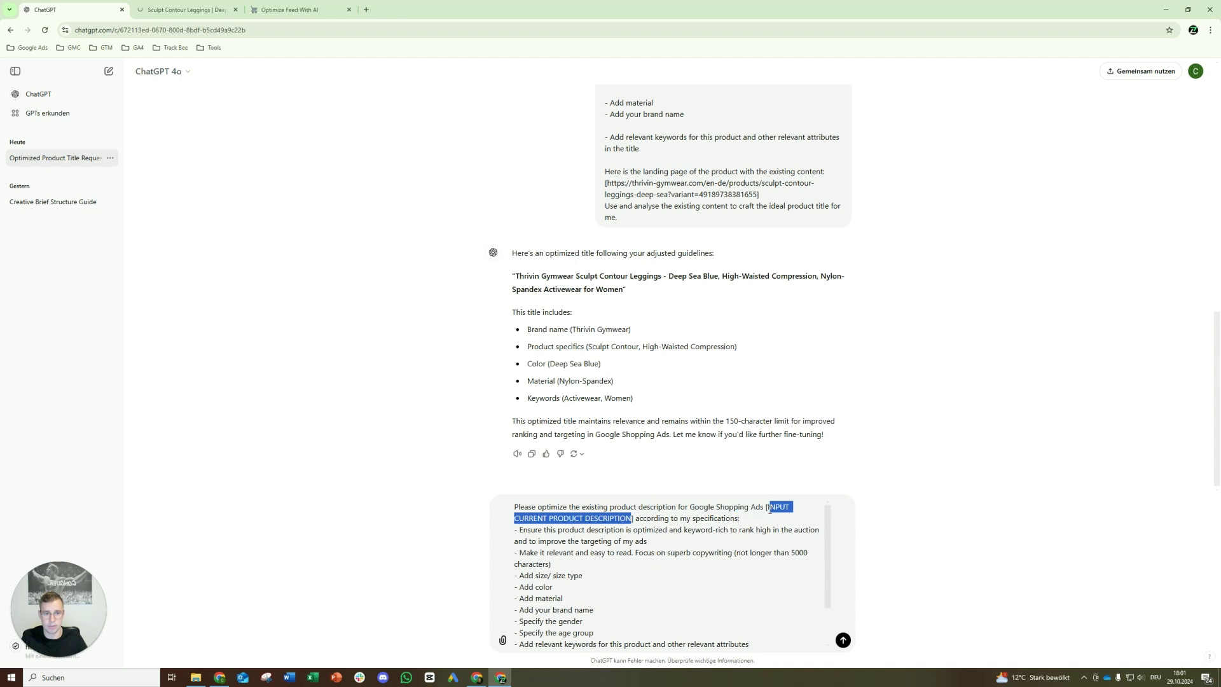
key(ctrl+v)
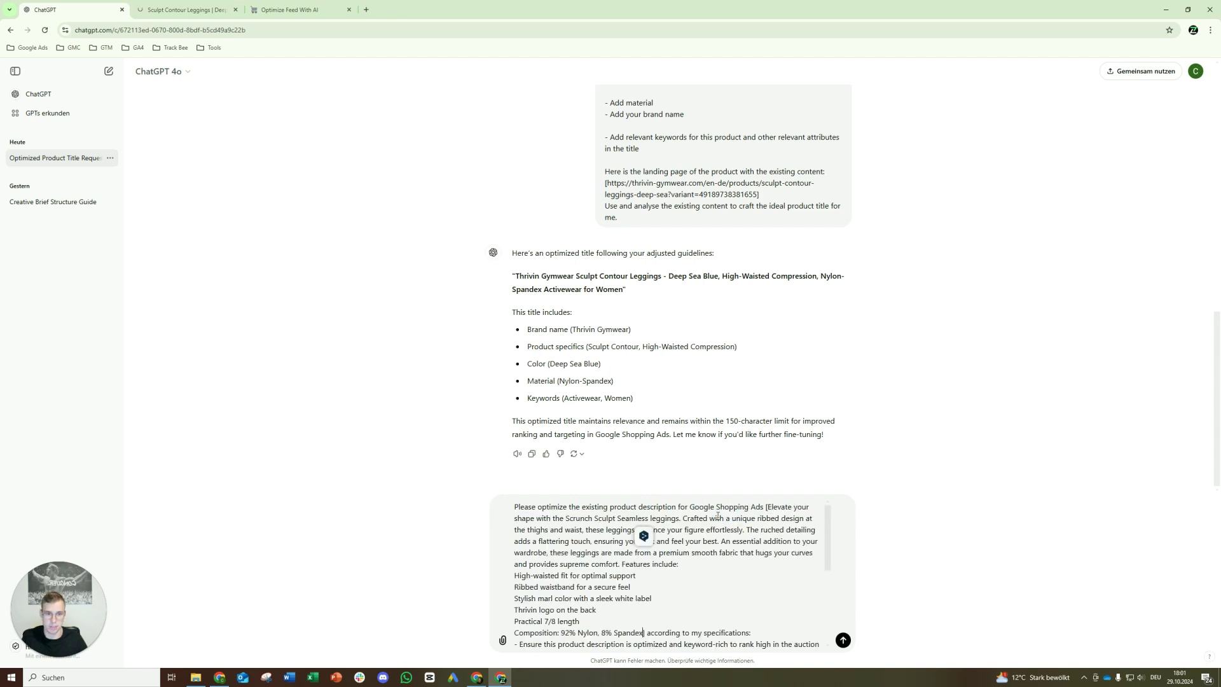
- Replace the INPUT LANDING PAGE placeholder with the leggings product page URL
click(184, 10)
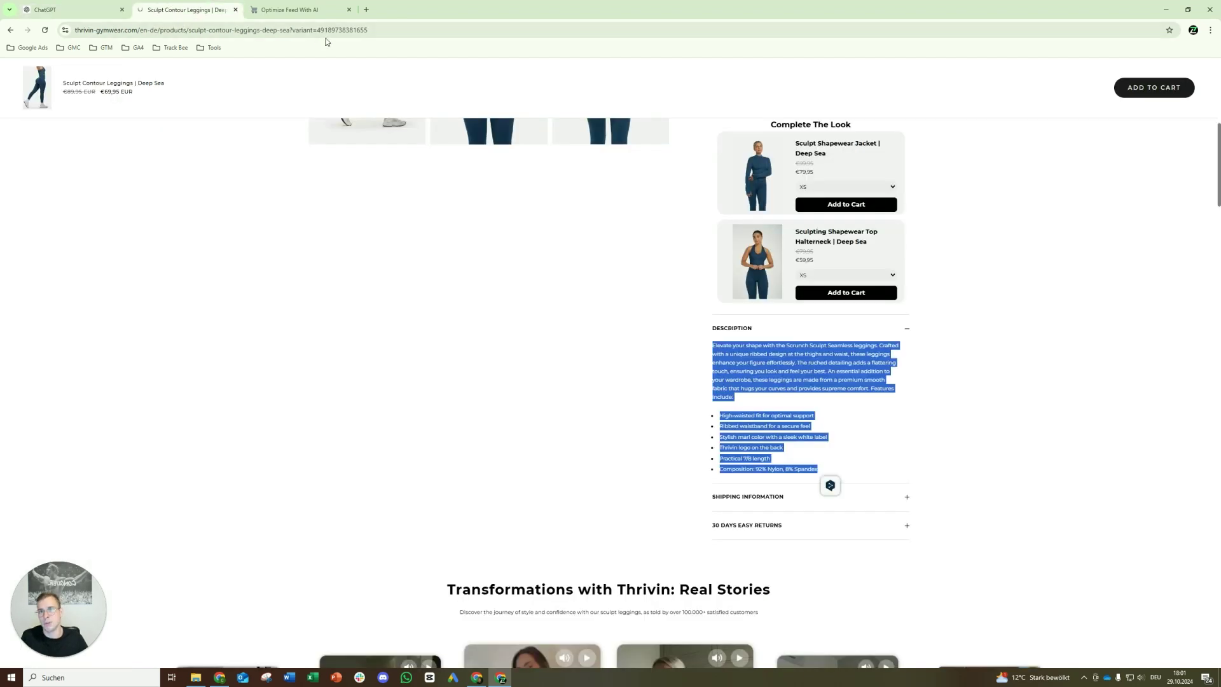
double_click(321, 30)
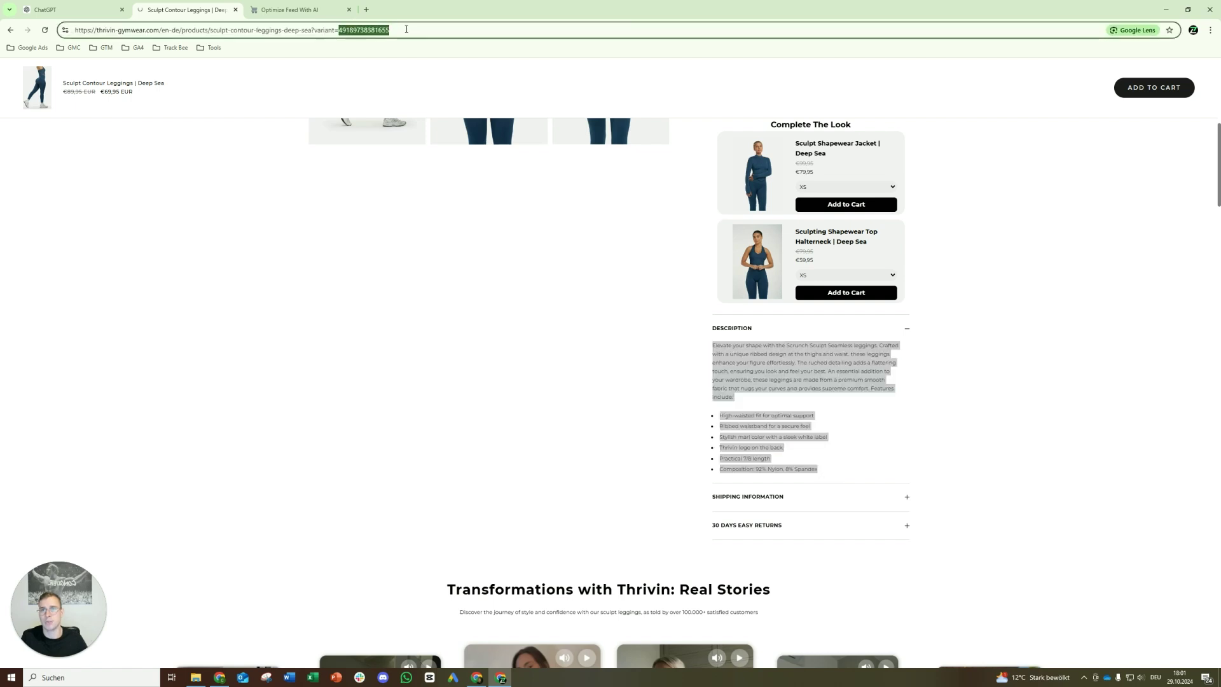
key(ctrl+a)
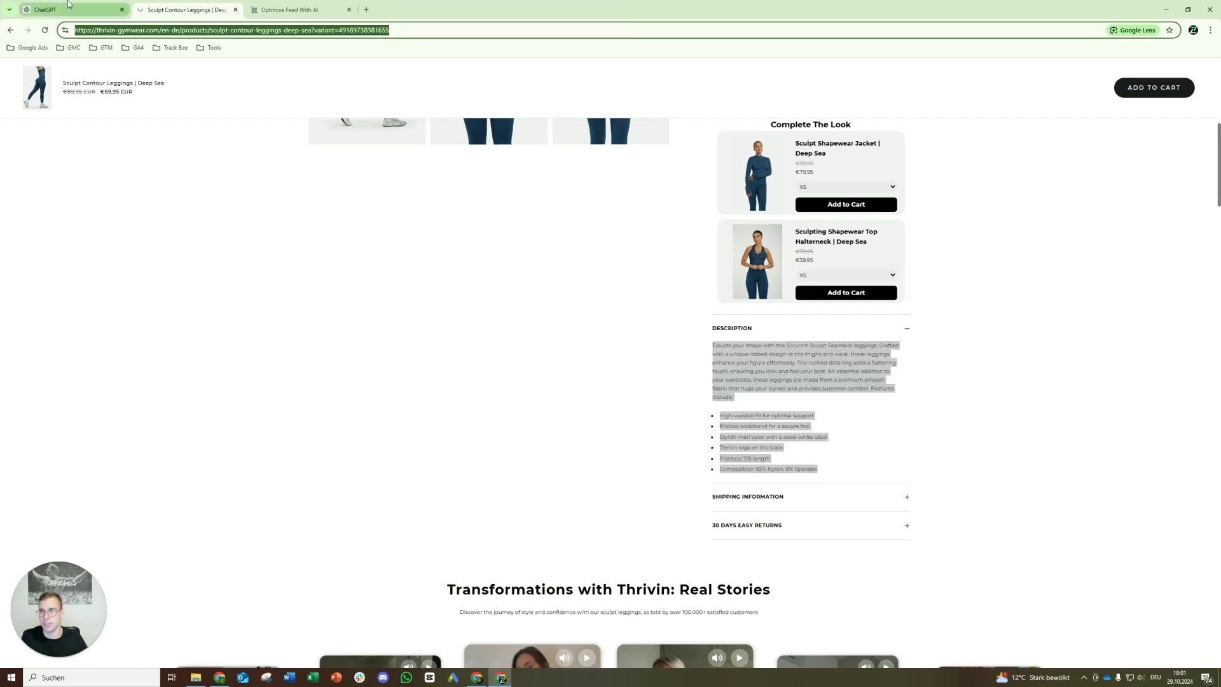
click(68, 4)
scroll(669, 589, down, 10)
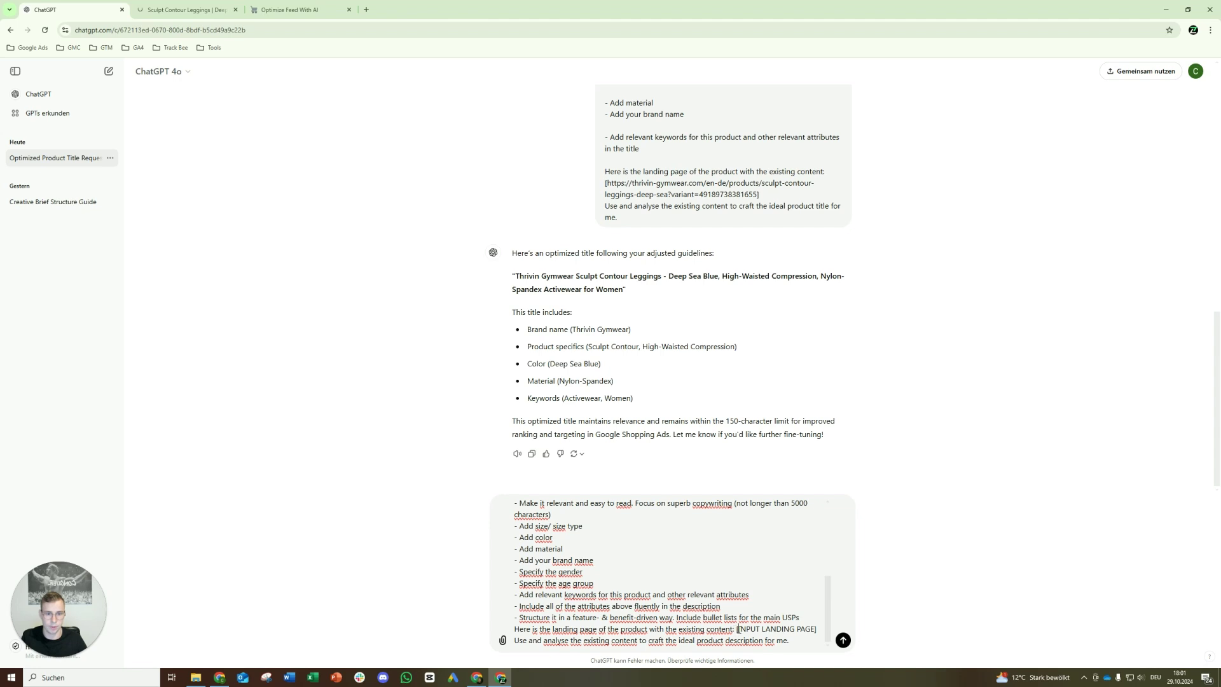
drag(738, 629, 773, 629)
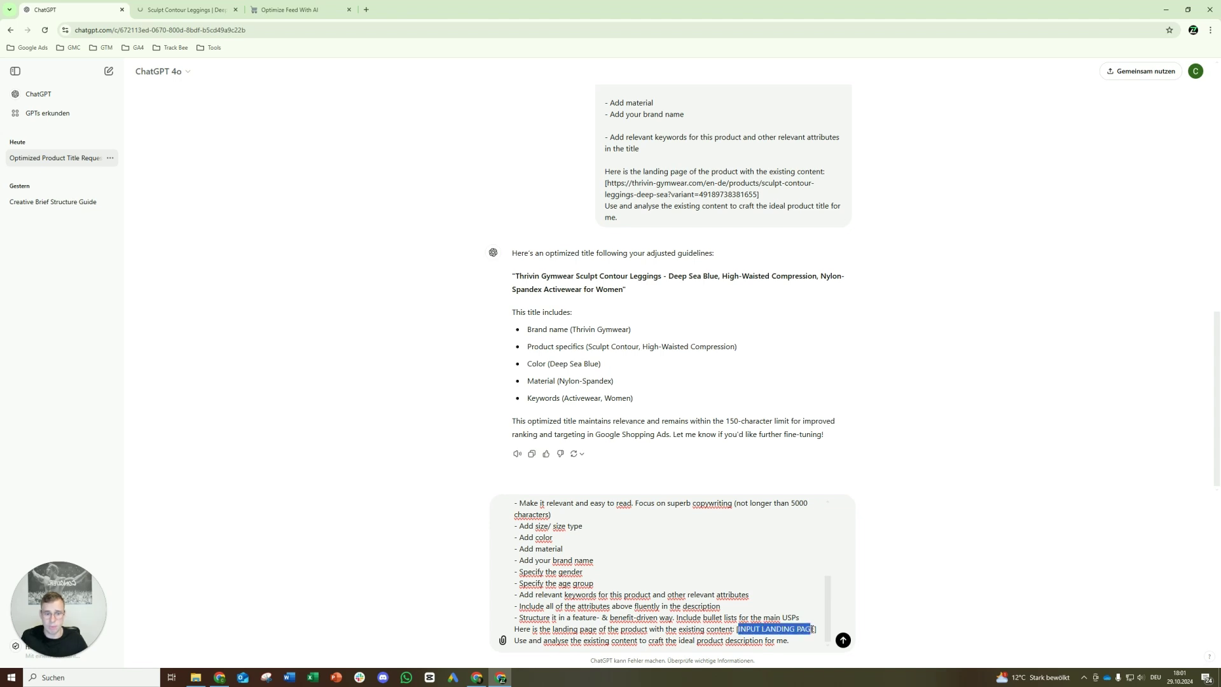
drag(812, 629, 815, 628)
key(ctrl+v)
scroll(808, 617, down, 2)
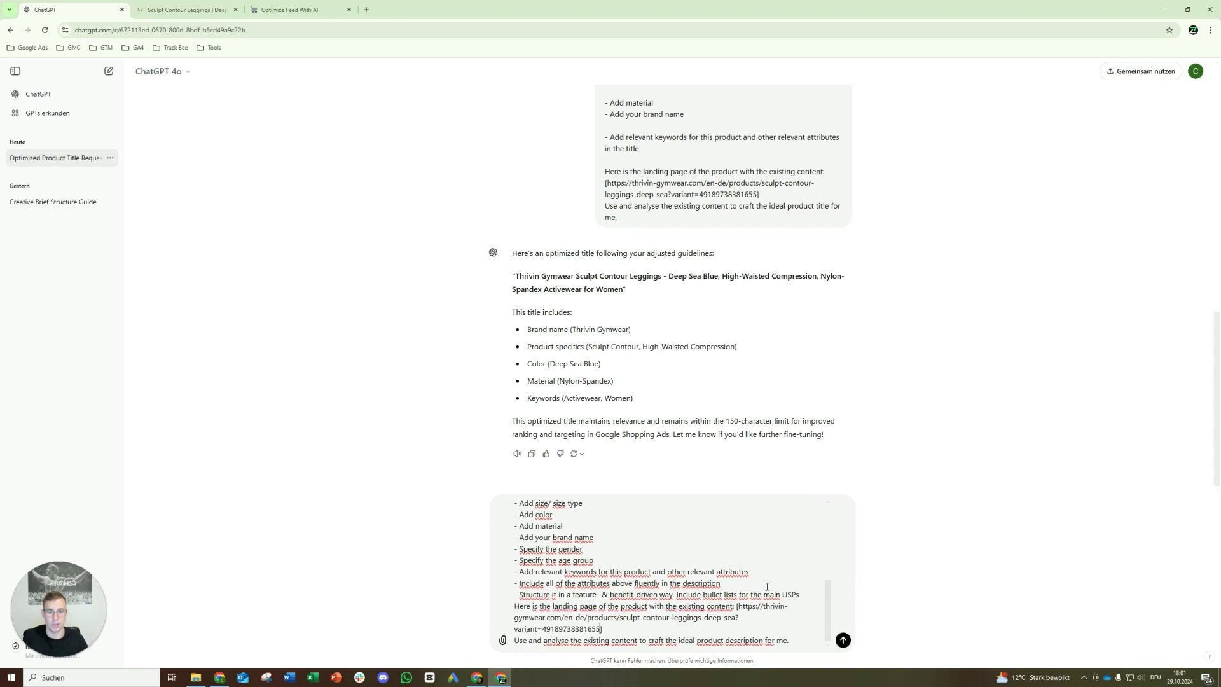
- Send the description prompt and compare the reply with the product page's original feature bullets
key(Return)
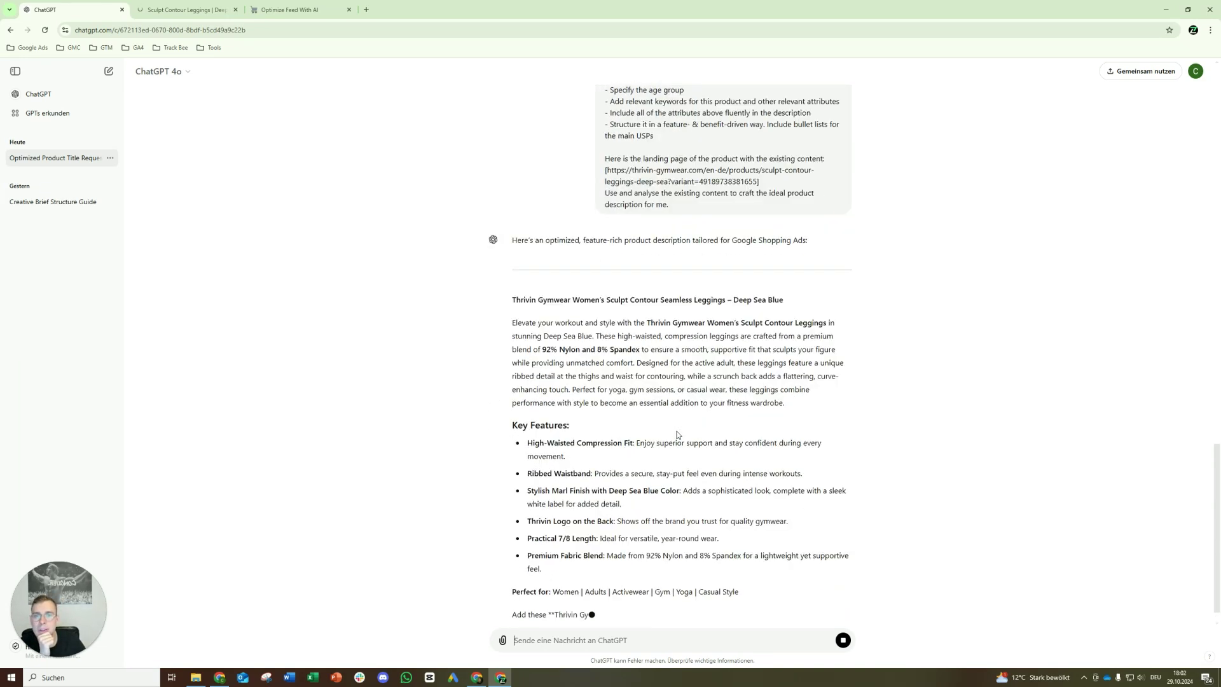
click(176, 5)
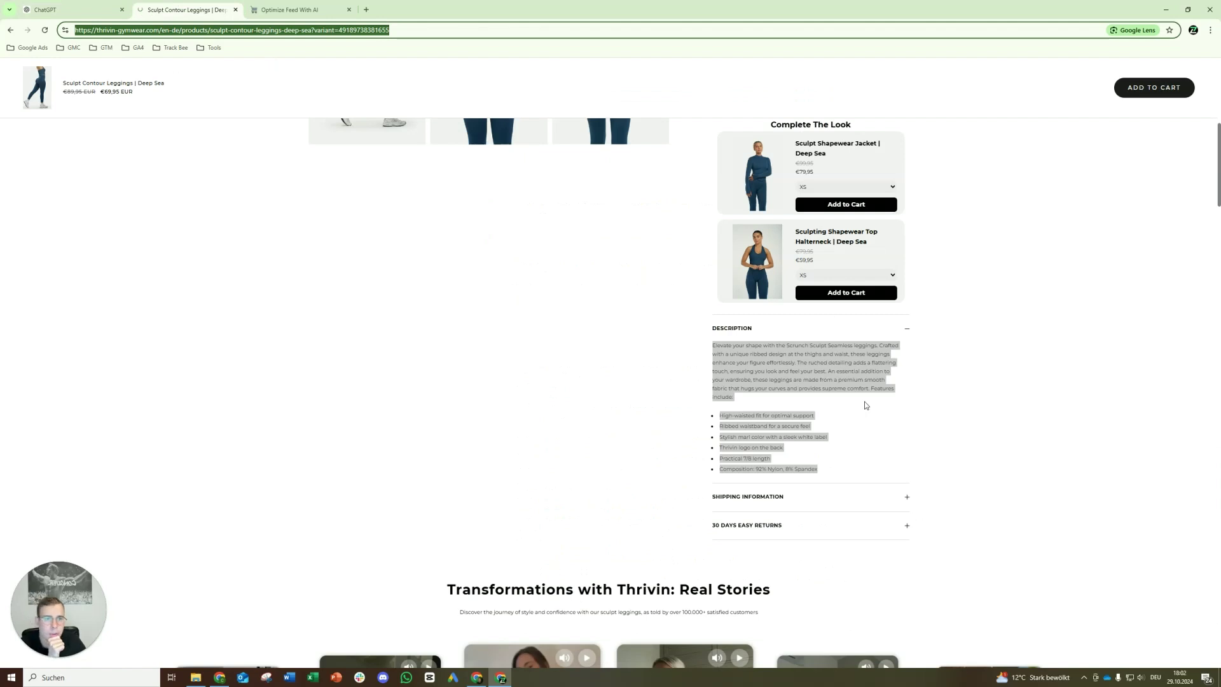
click(776, 425)
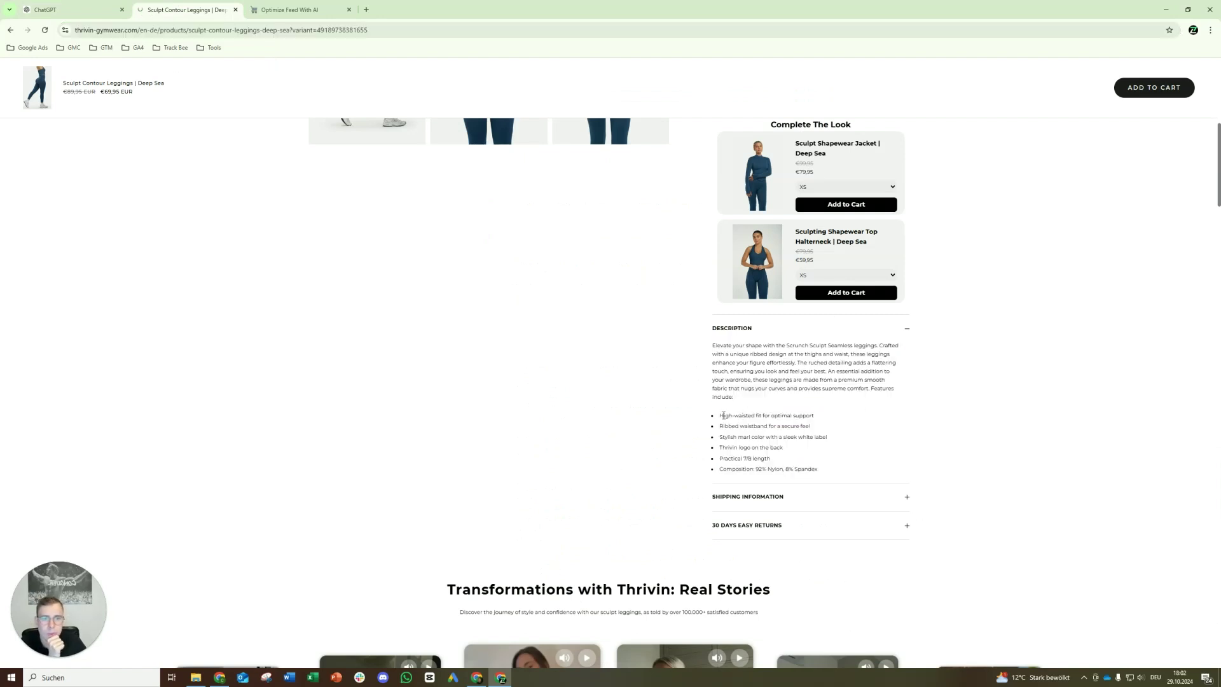
drag(723, 414, 774, 462)
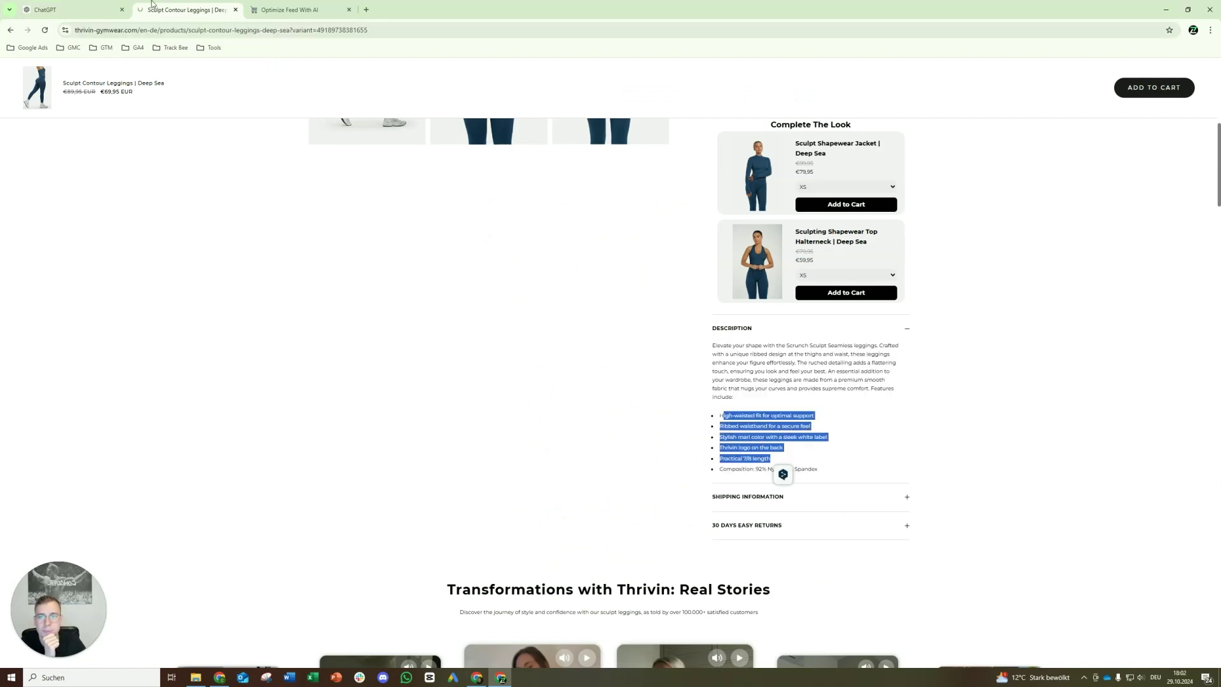
click(91, 6)
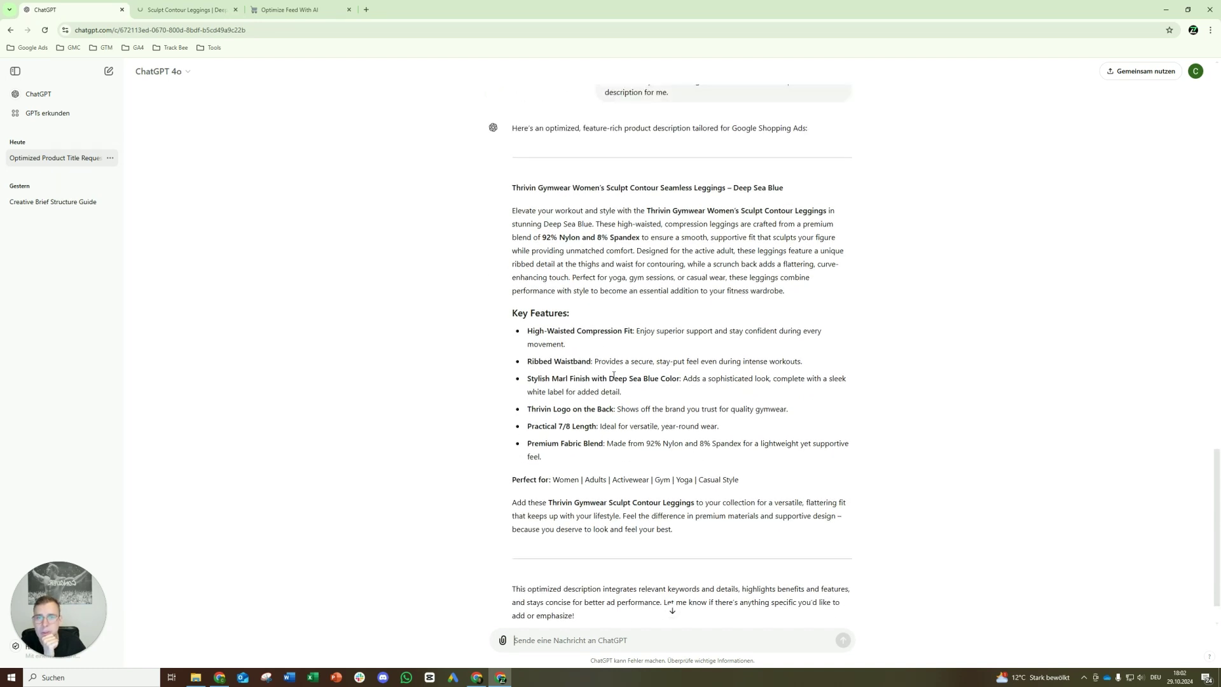
scroll(607, 362, down, 1)
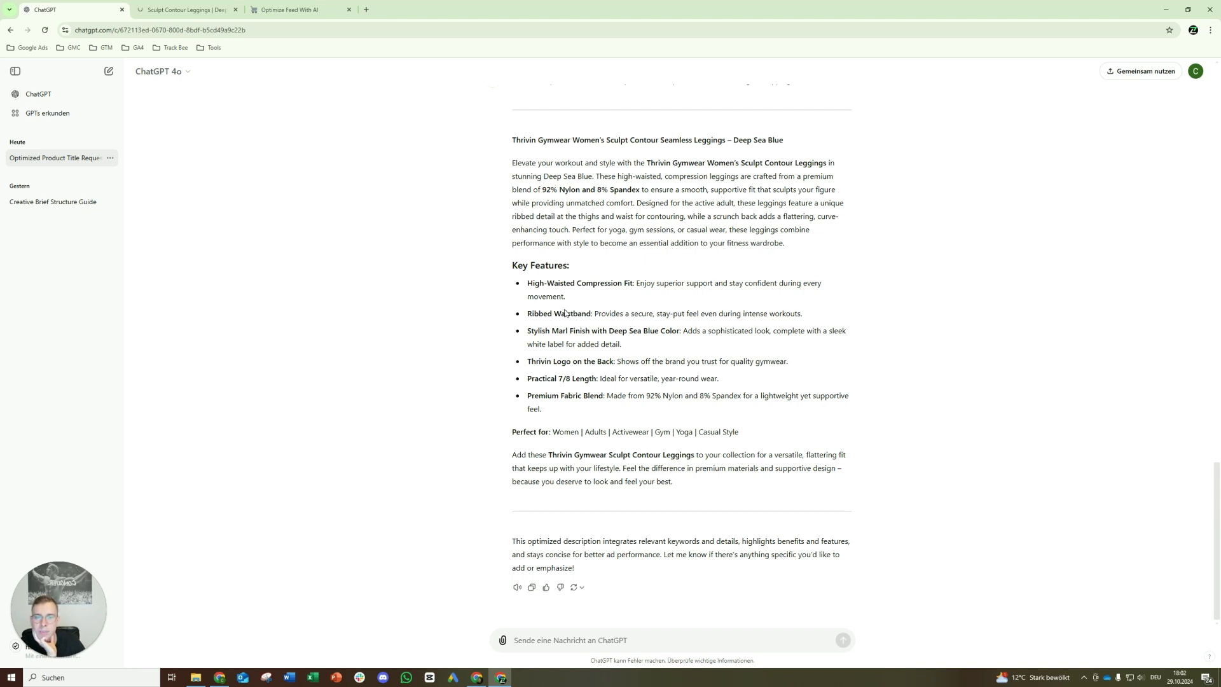
scroll(607, 332, up, 5)
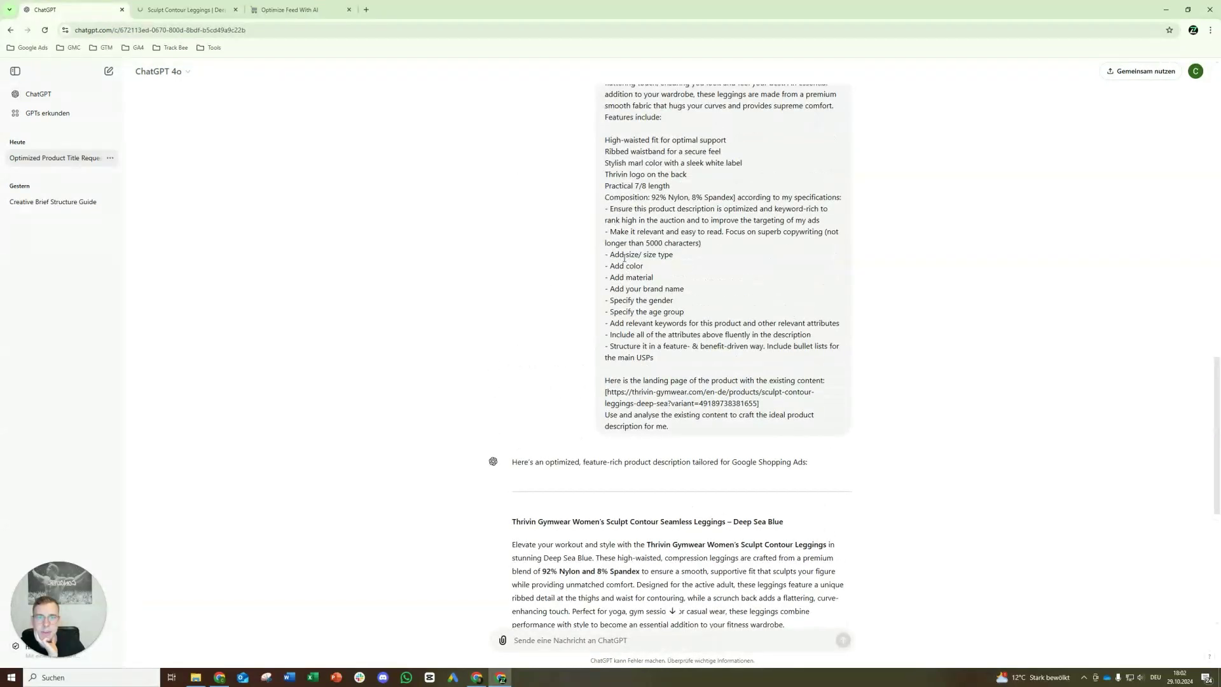
drag(609, 255, 667, 313)
scroll(638, 246, down, 2)
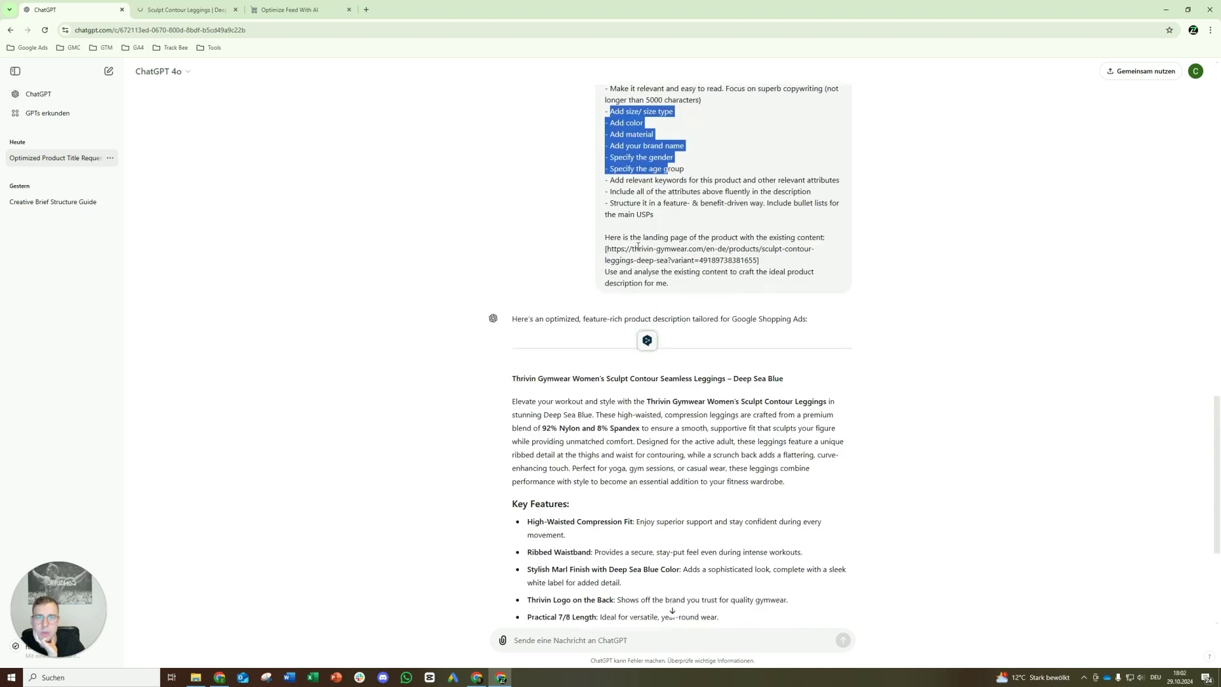
scroll(638, 246, down, 2)
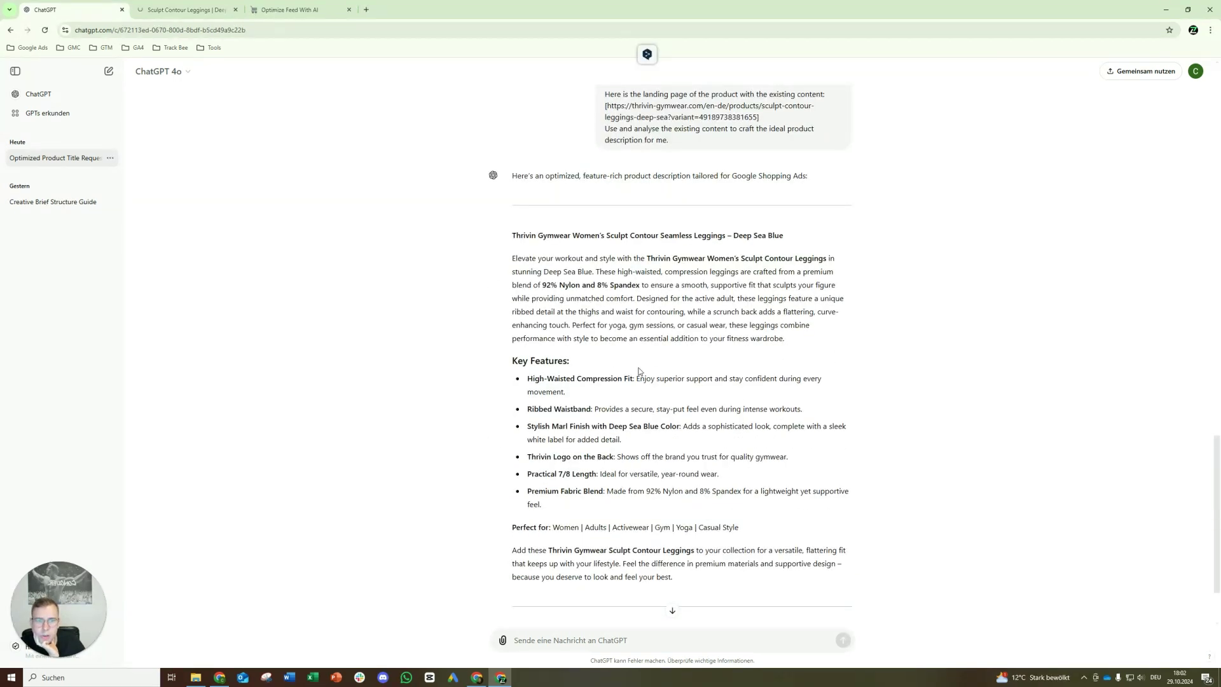
scroll(553, 477, down, 2)
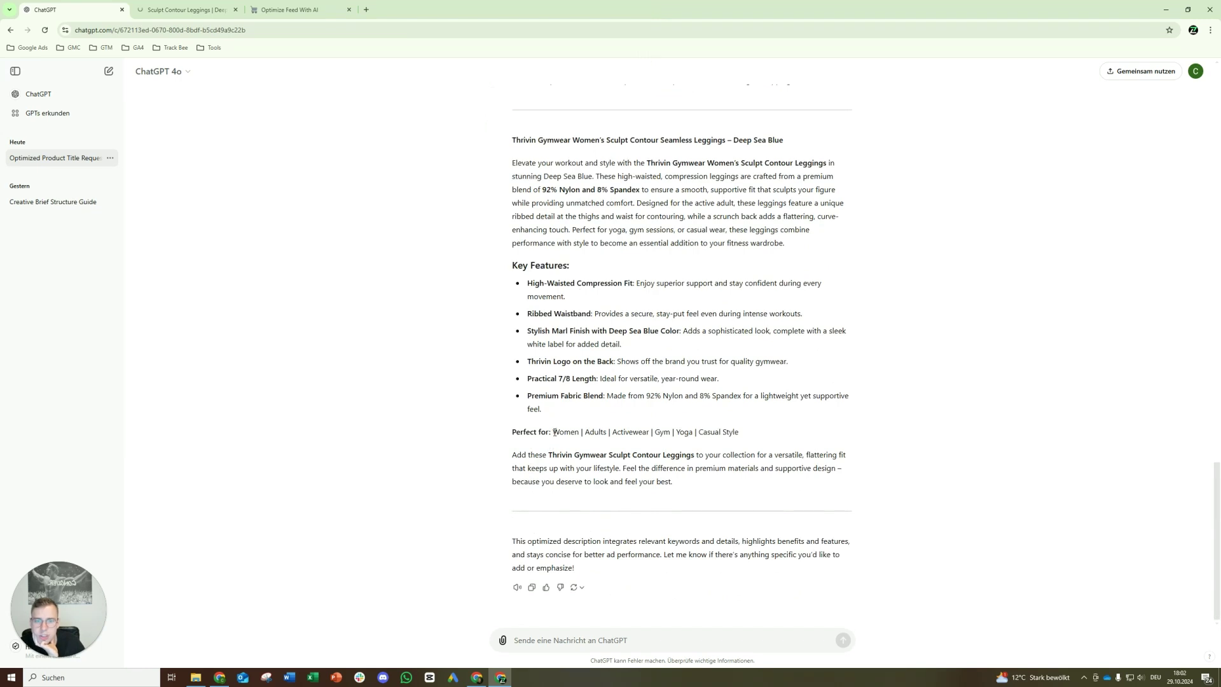
double_click(596, 432)
double_click(630, 432)
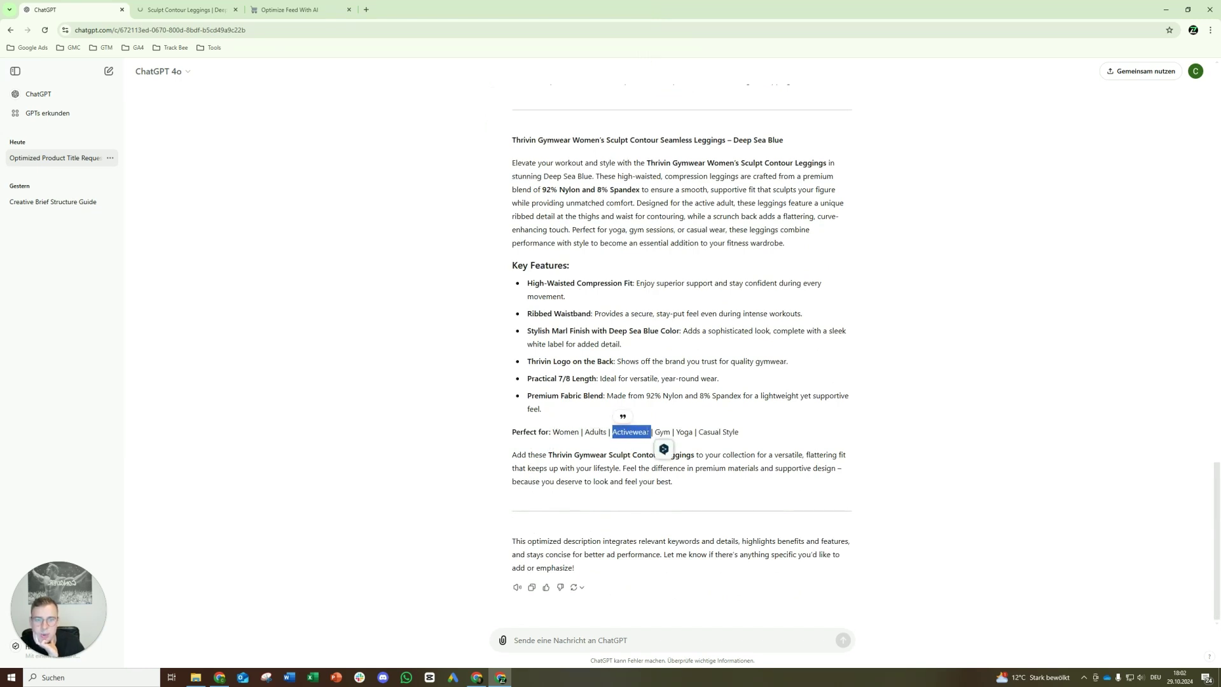
double_click(662, 432)
double_click(683, 432)
double_click(708, 432)
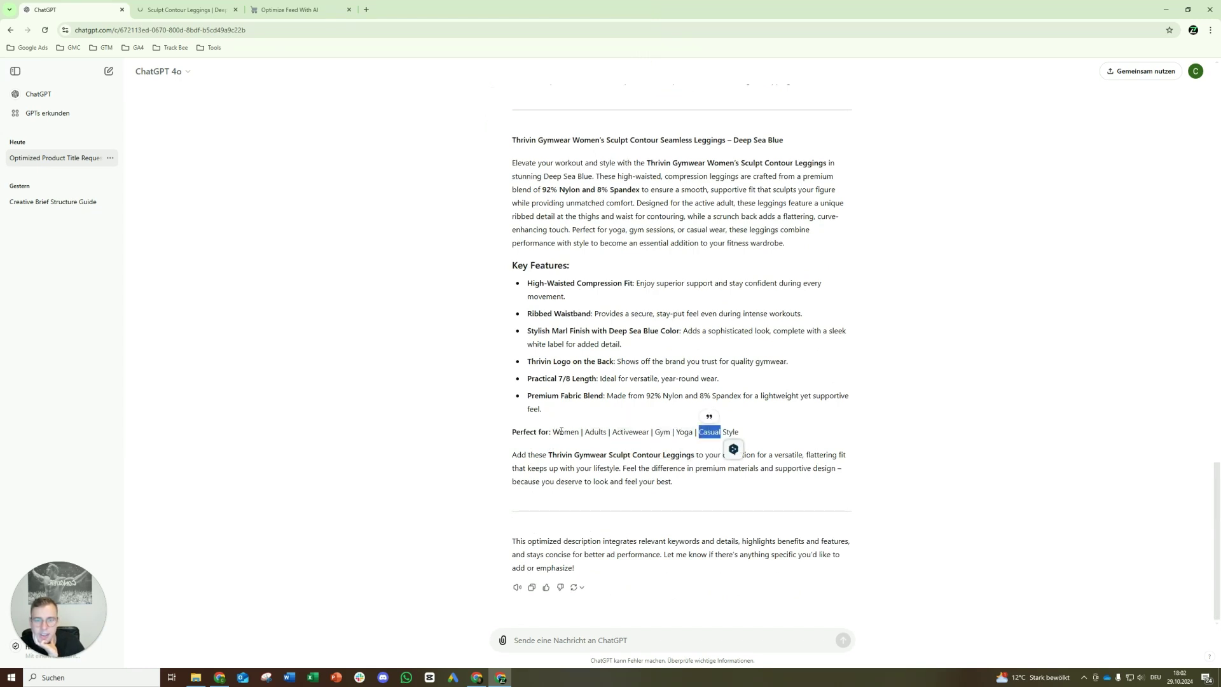
drag(559, 432, 693, 432)
click(693, 430)
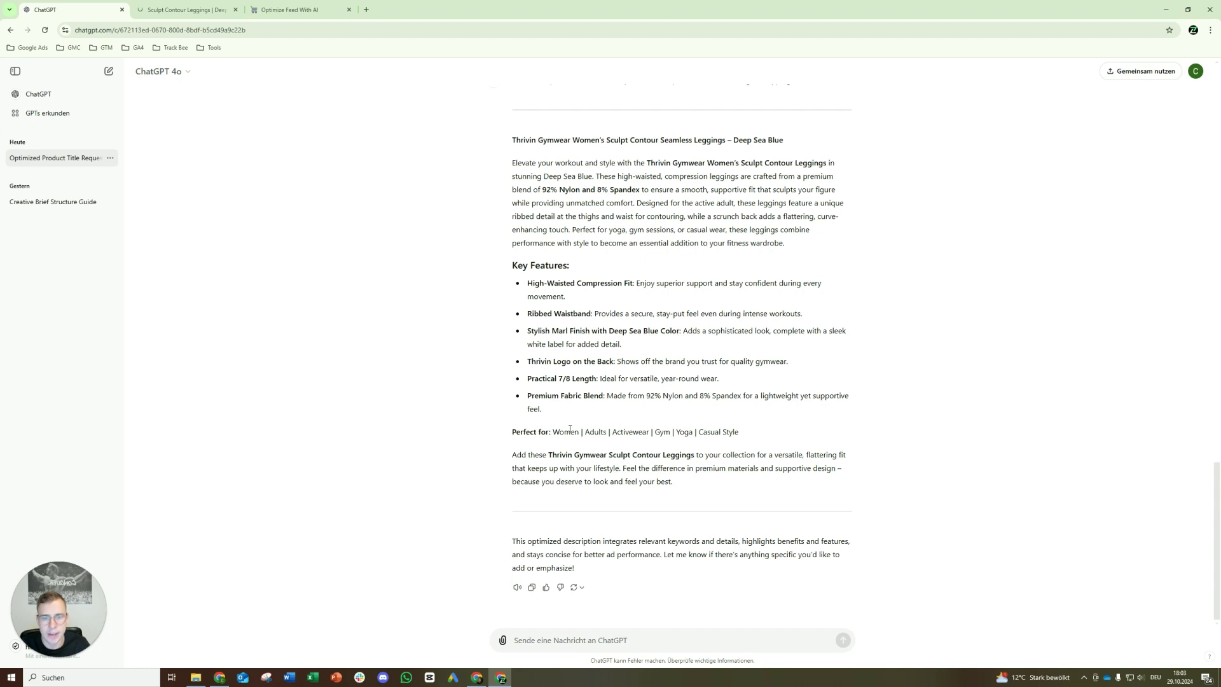
- Point out the reply's 'Perfect for' line, key features and nylon-spandex sentence, then return to Notion
drag(514, 432, 666, 433)
click(708, 460)
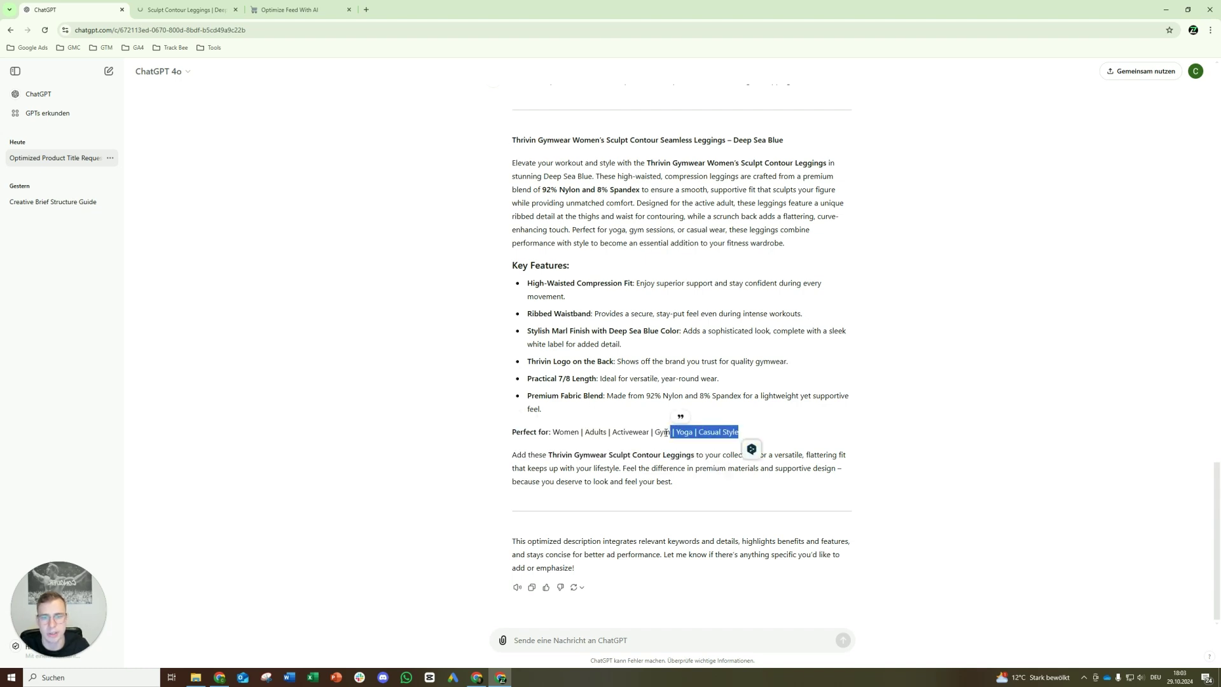
drag(533, 283, 715, 361)
drag(598, 176, 704, 203)
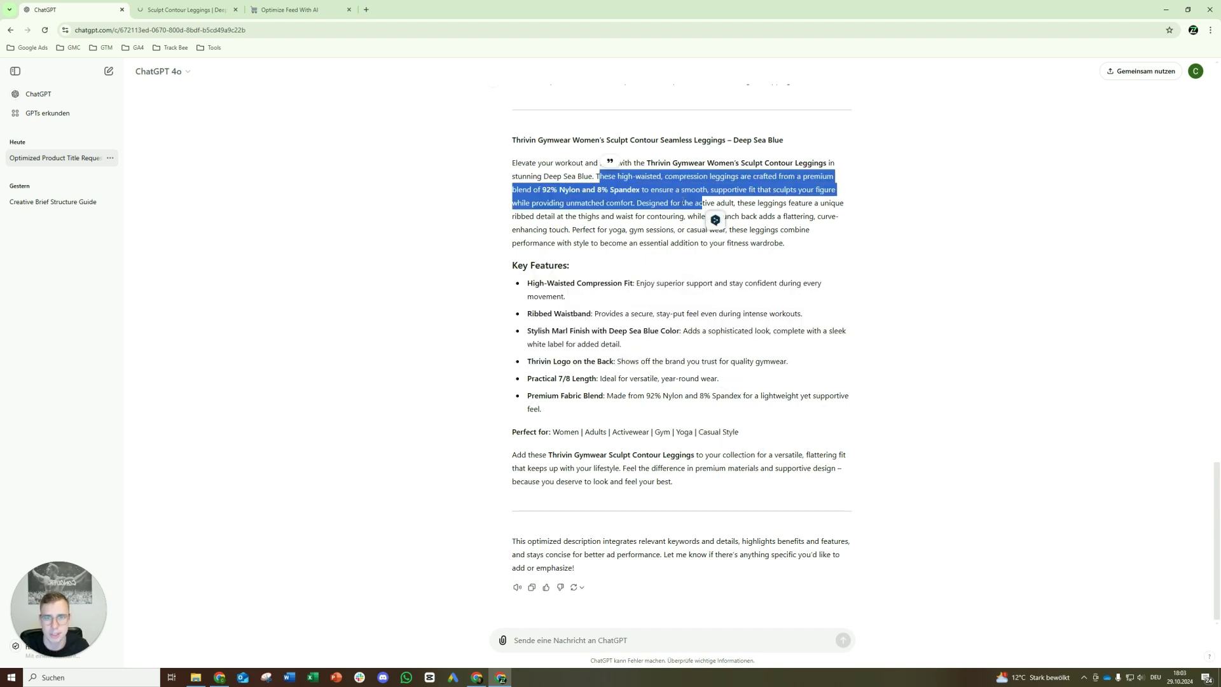
scroll(597, 213, up, 1)
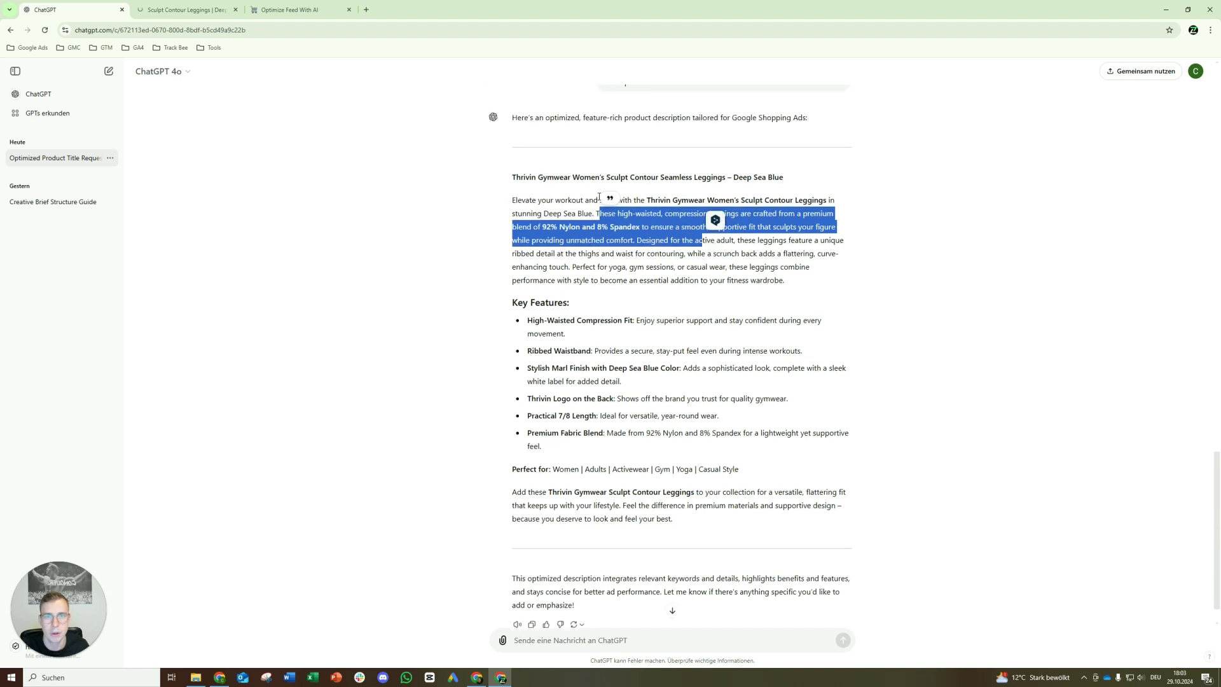
scroll(620, 254, down, 1)
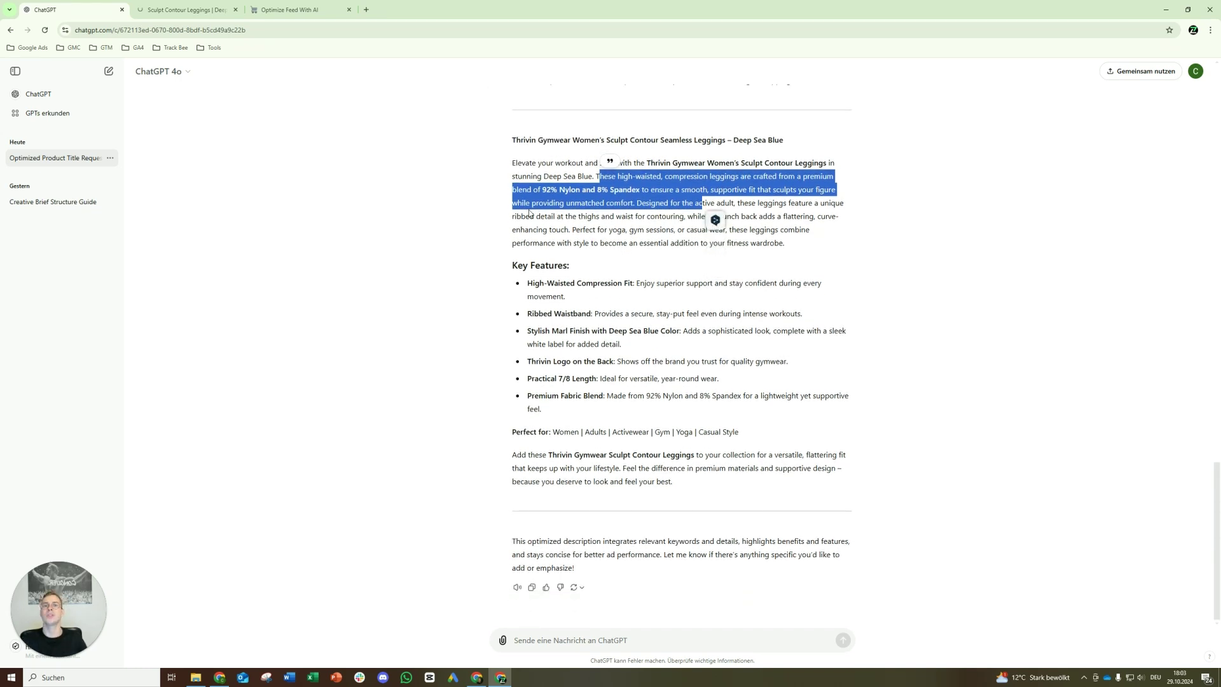
click(326, 13)
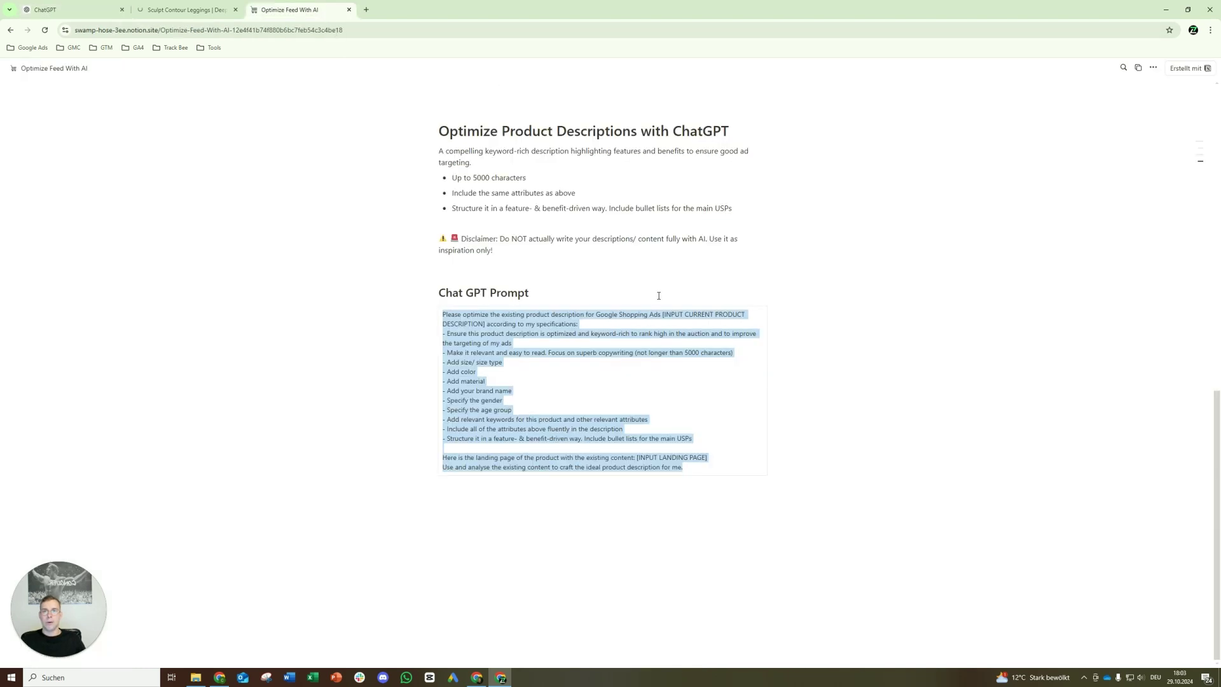
click(130, 278)
scroll(131, 278, up, 1)
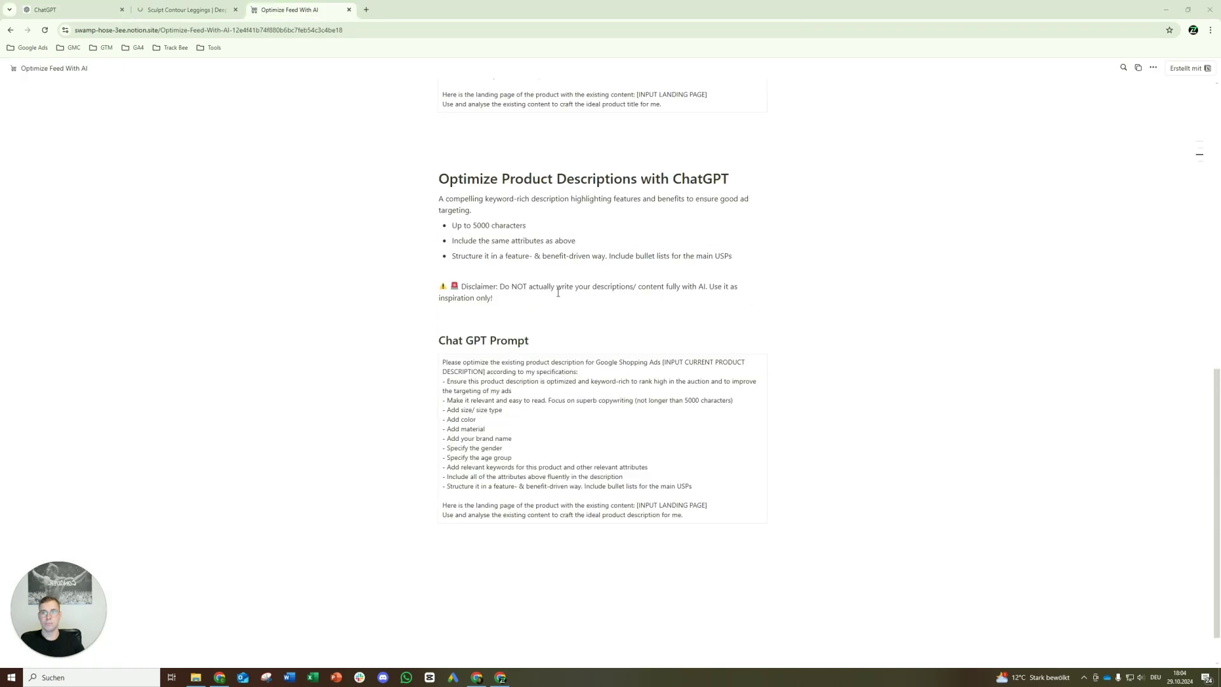
scroll(558, 293, up, 10)
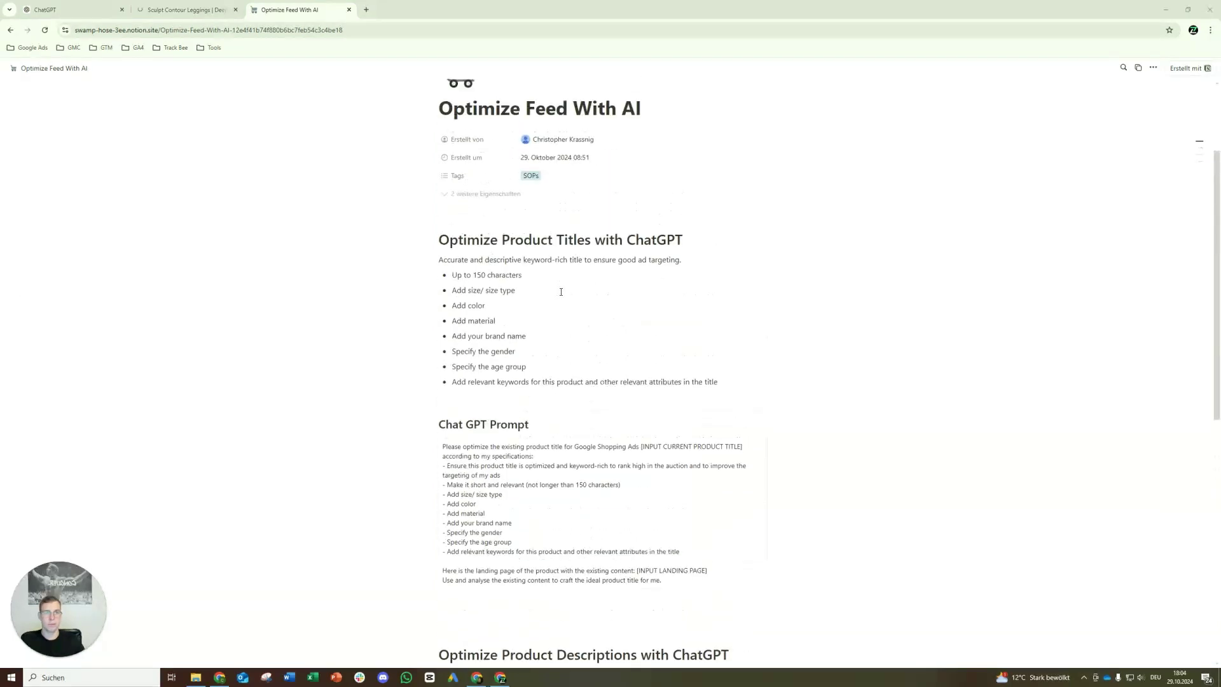
scroll(561, 292, up, 3)
scroll(543, 285, down, 4)
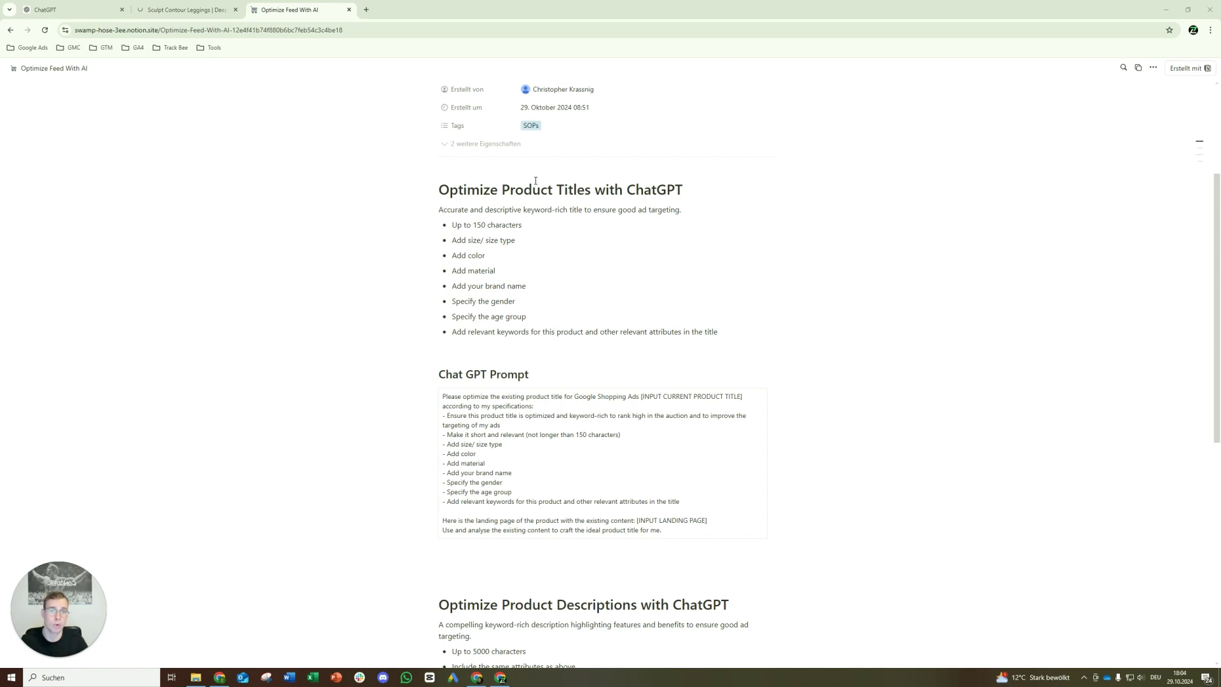
scroll(536, 191, down, 2)
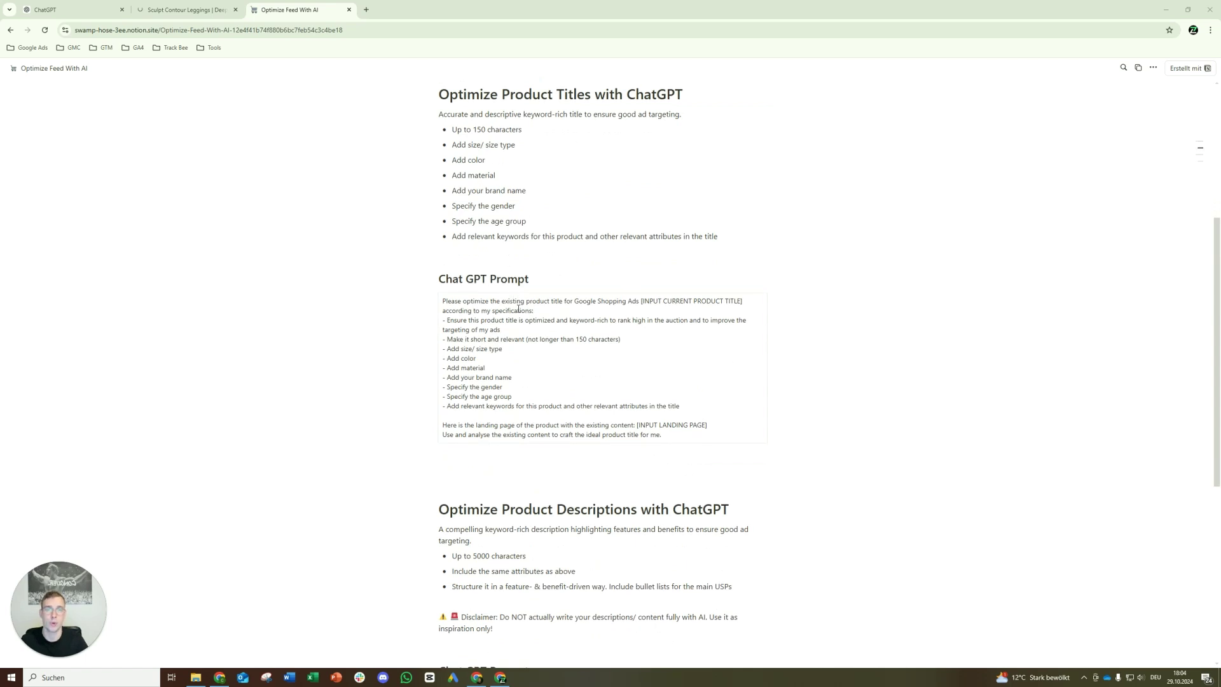
scroll(520, 316, down, 2)
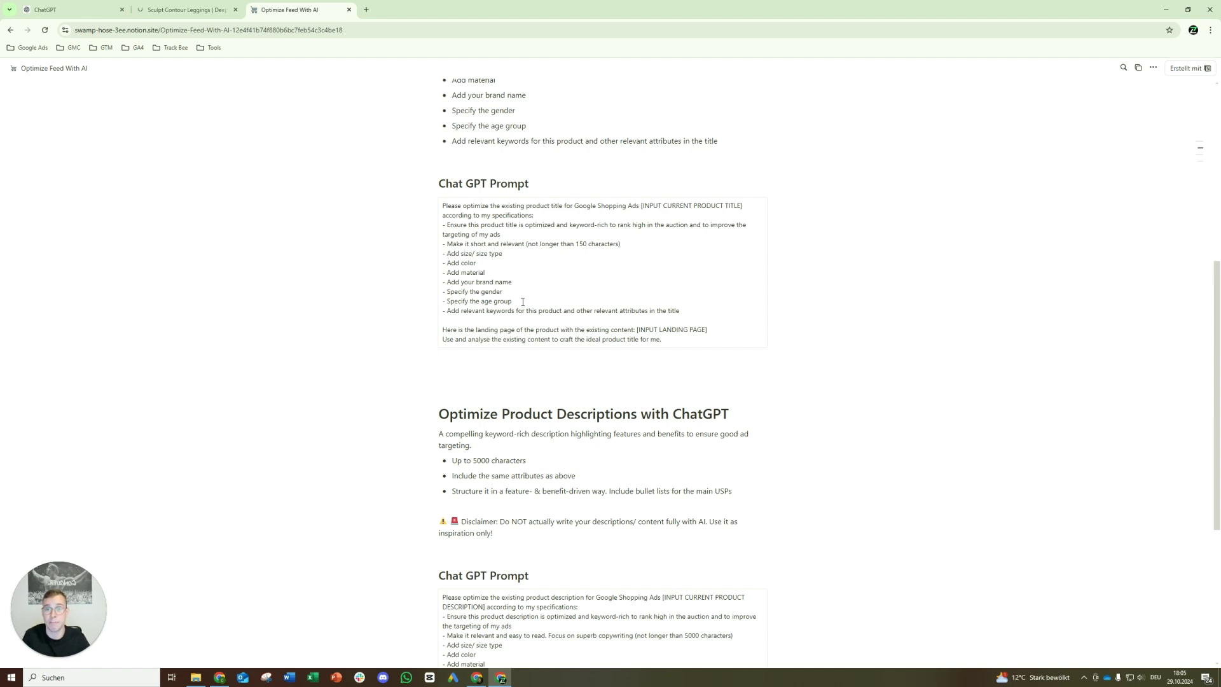
scroll(523, 302, down, 1)
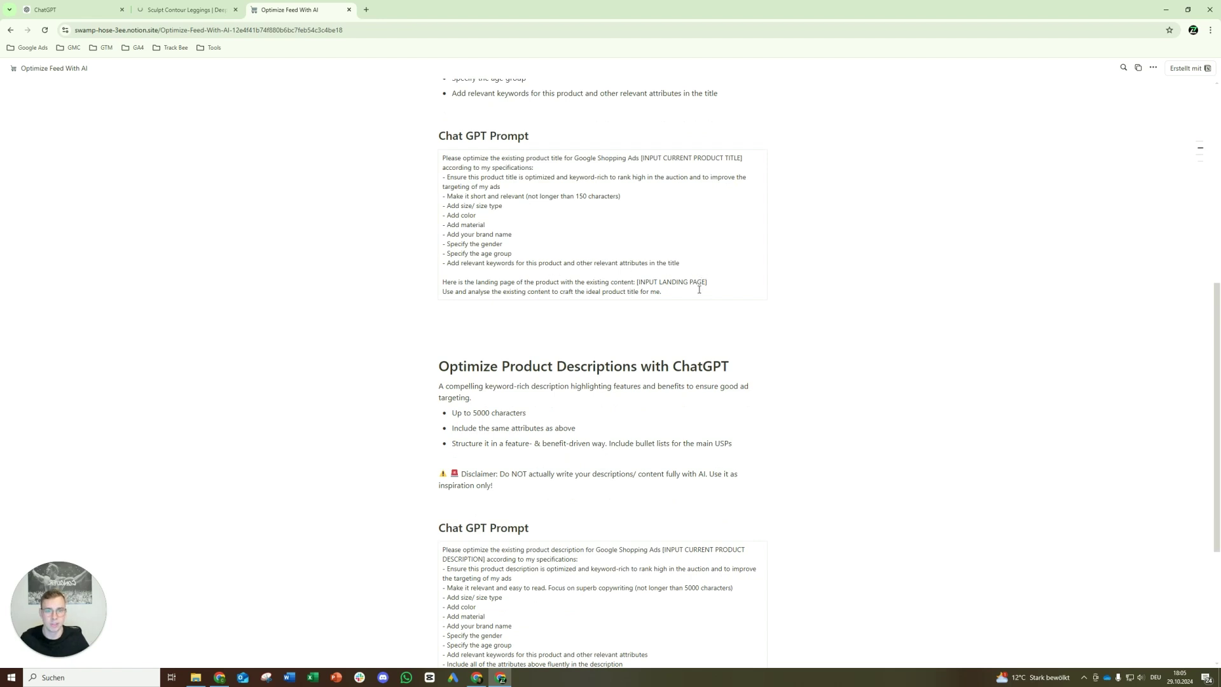
drag(698, 289, 443, 158)
click(524, 180)
scroll(578, 228, down, 1)
scroll(576, 225, down, 1)
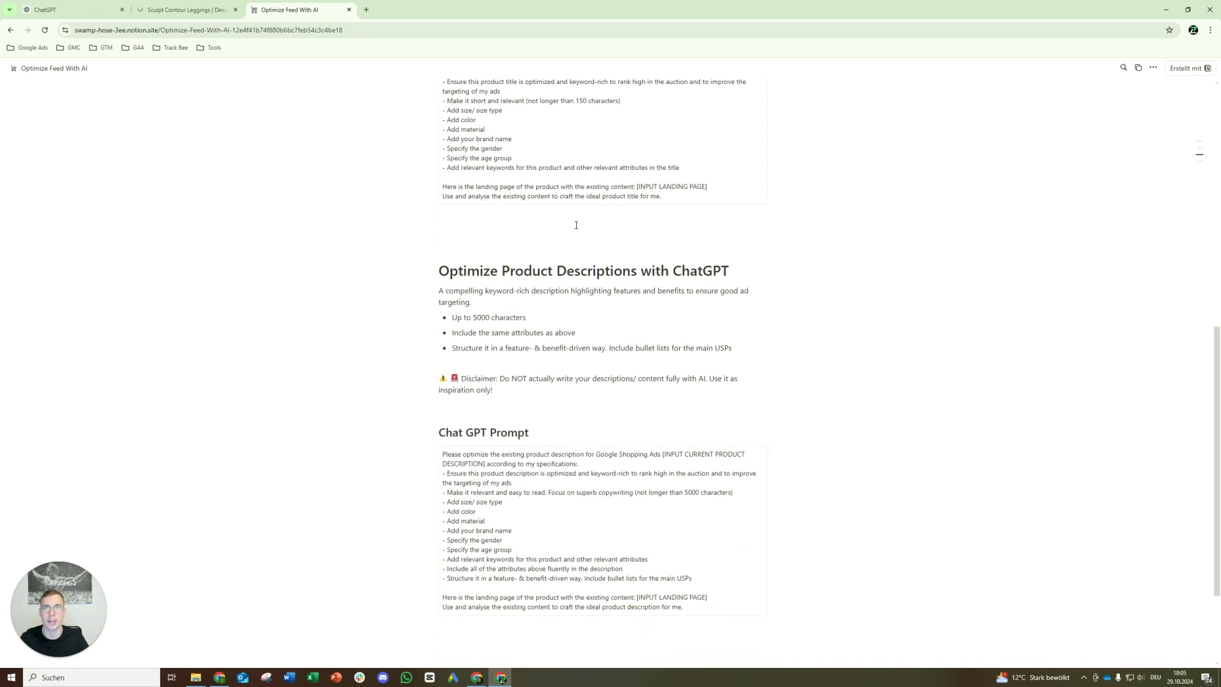